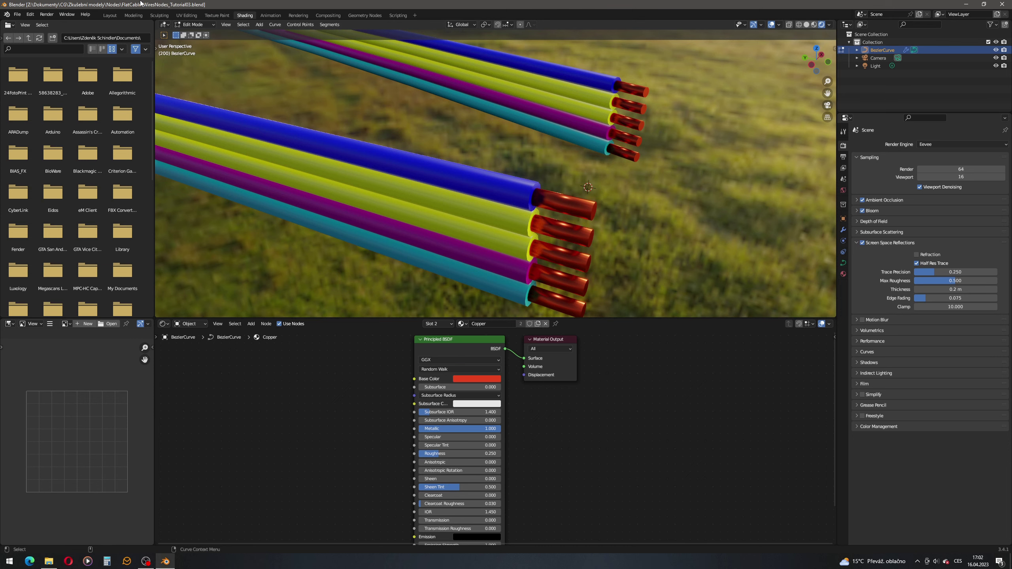
Switch to the Modeling workspace and hide the BezierCurve cables in the viewport.
click(133, 15)
mouse_move(437, 248)
middle_down()
mouse_move(437, 259)
mouse_move(458, 259)
mouse_move(411, 278)
middle_up()
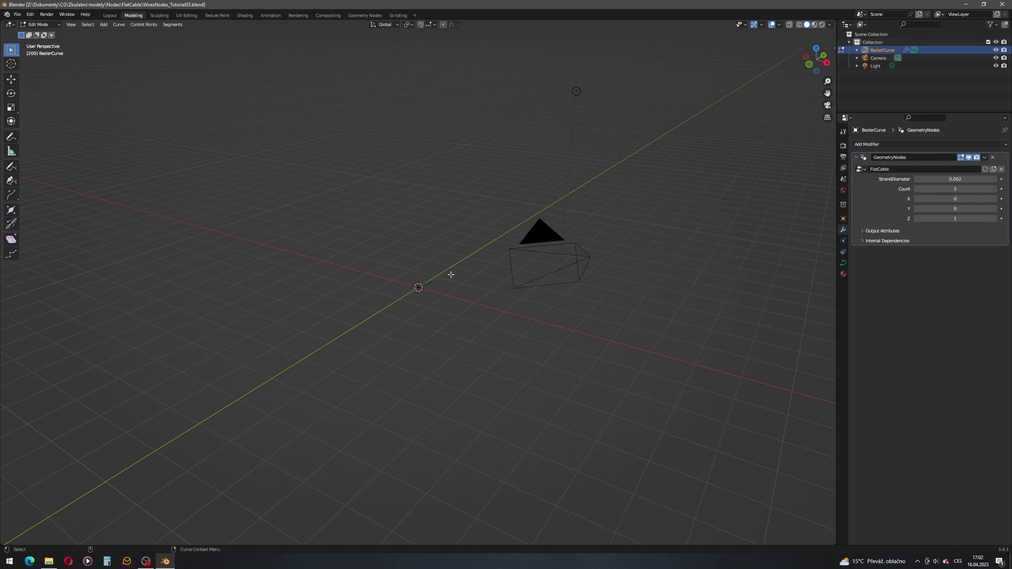
click(995, 50)
mouse_move(659, 257)
middle_down()
mouse_move(436, 277)
mouse_move(426, 199)
middle_up()
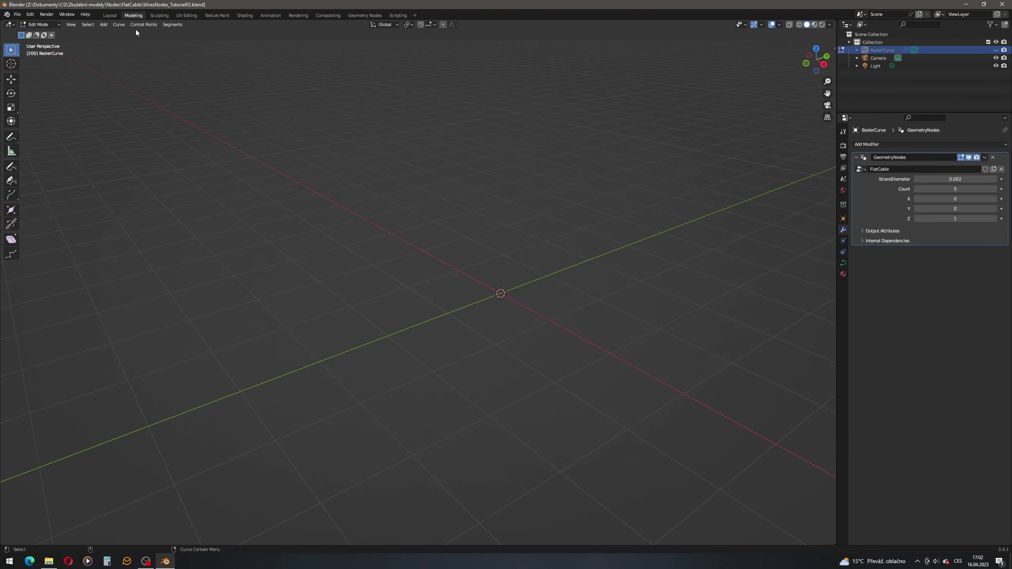
Return to Object Mode and add a mesh cube to the scene.
click(49, 25)
click(53, 34)
click(103, 24)
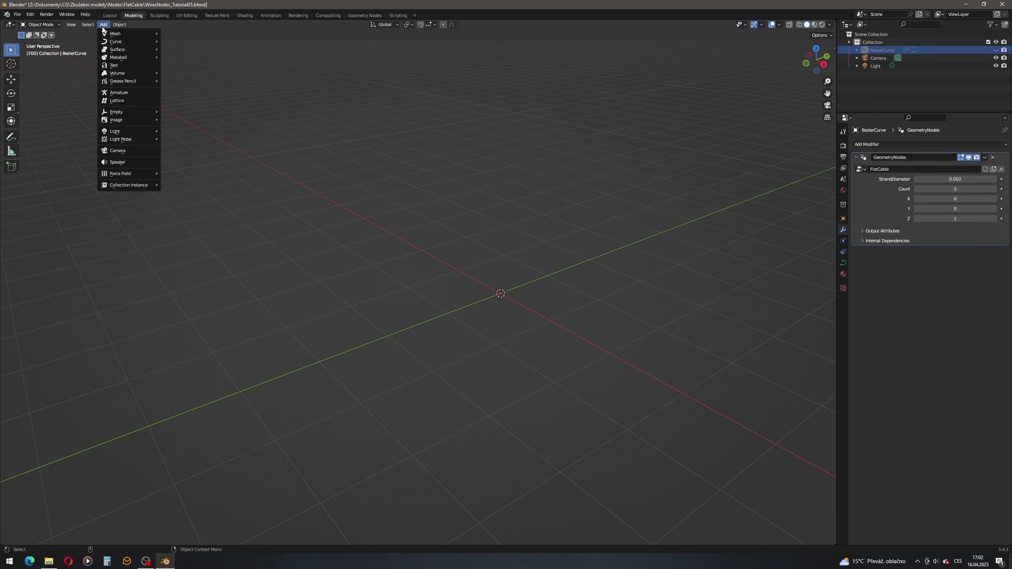
mouse_move(105, 35)
click(188, 41)
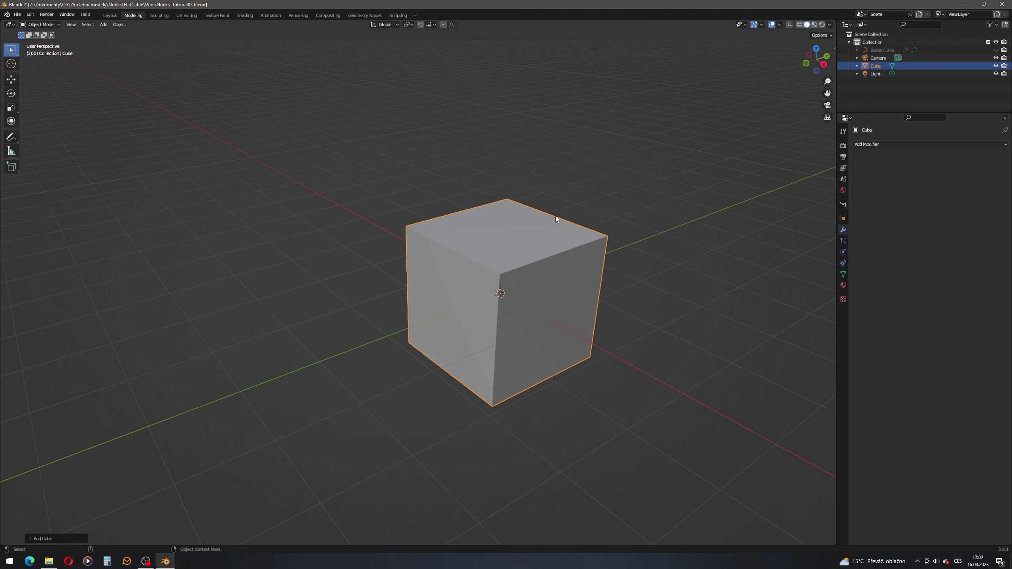
shift+middle_drag(558, 219, 540, 205)
Rename the new cube to 'Connector' in the Outliner.
double_click(884, 66)
text(Conne)
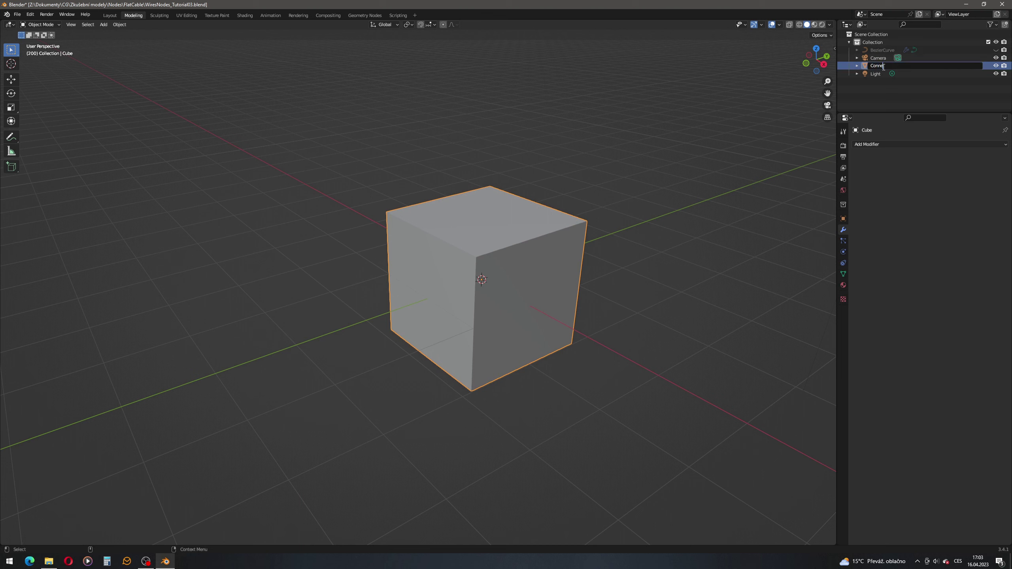
text(ctor)
key(Return)
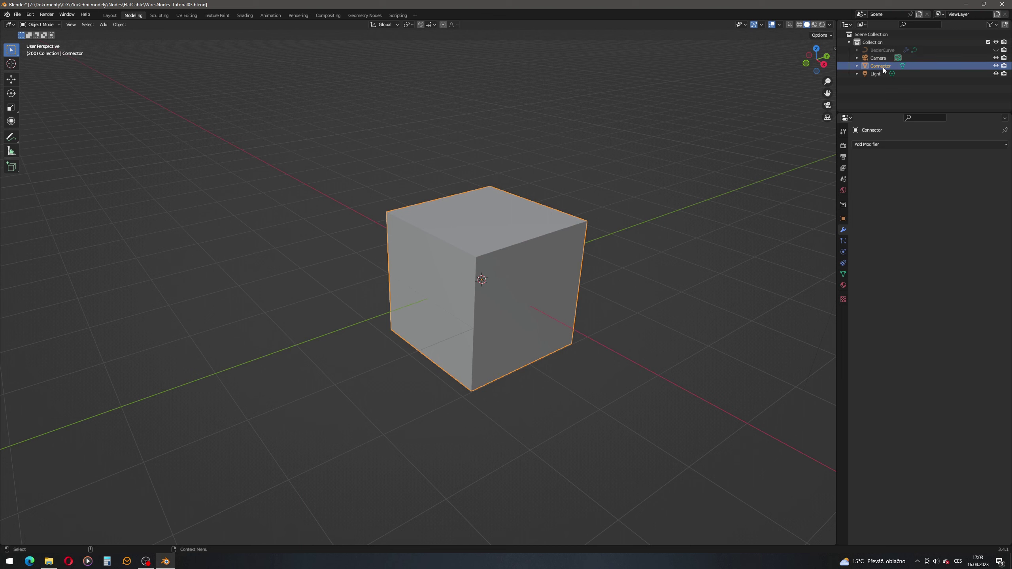
middle_drag(672, 154, 590, 152)
scroll(574, 192, down, 6)
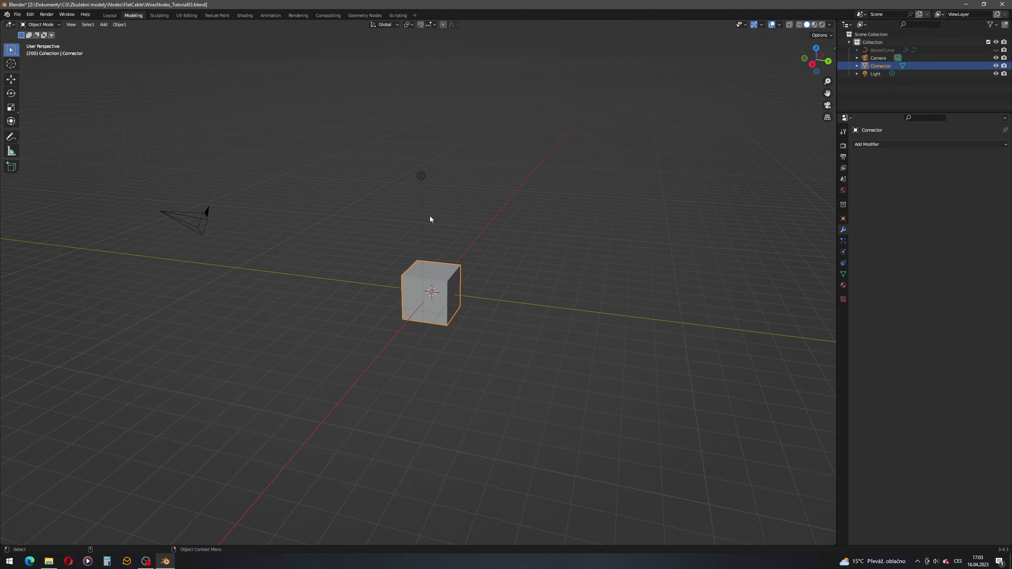
Put the Connector cube into Edit Mode with Face select mode active.
click(39, 25)
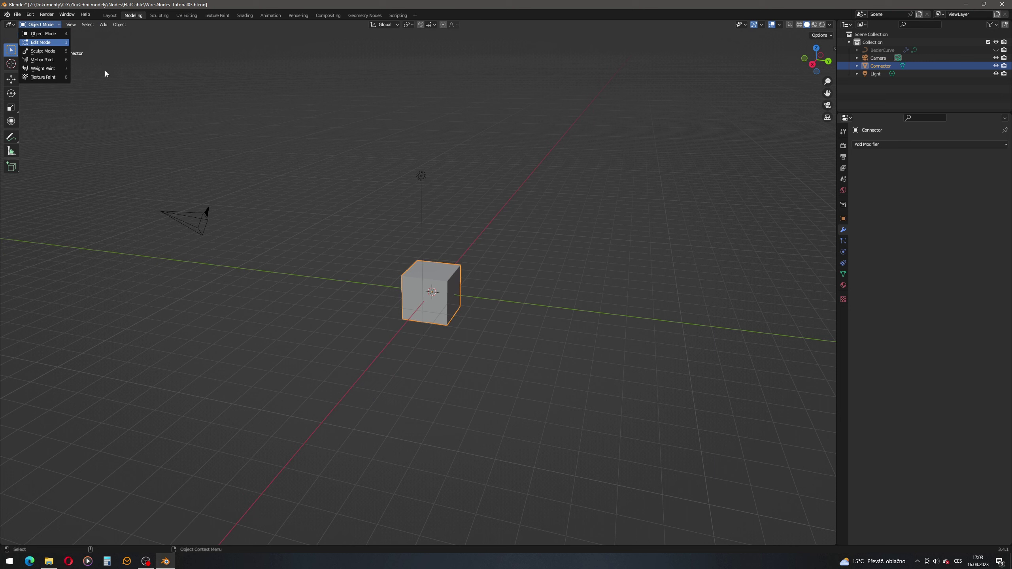
key(Tab)
click(448, 283)
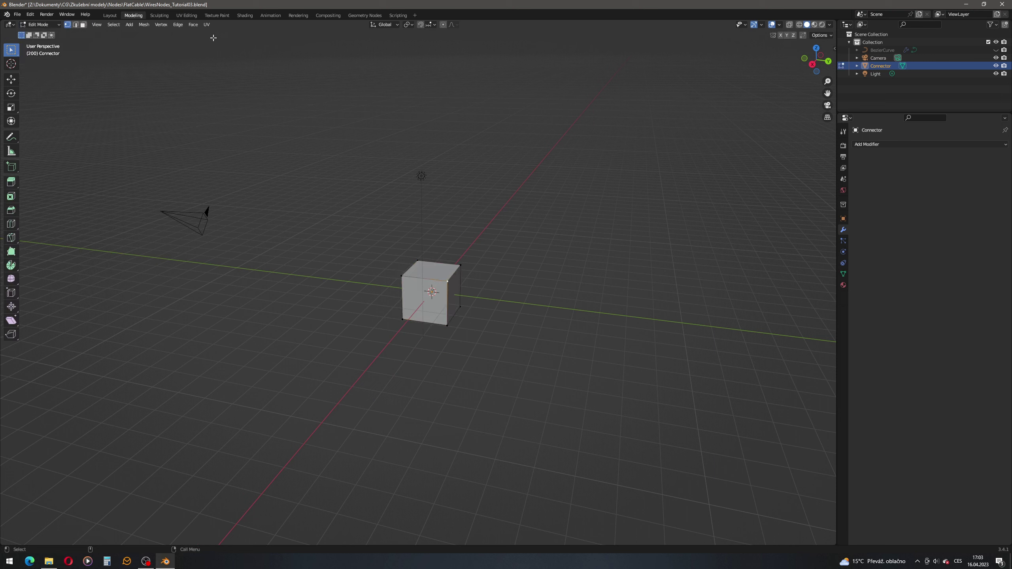
click(83, 24)
Select the cube's right face and drag it along Y to lengthen the box.
click(454, 286)
key(shift+space)
key(g)
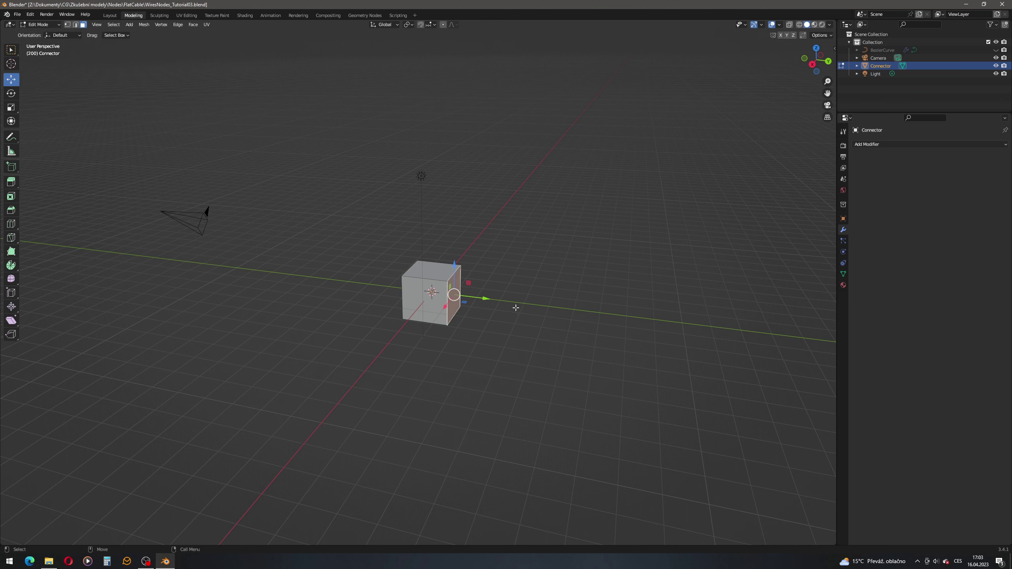
middle_drag(501, 307, 426, 307)
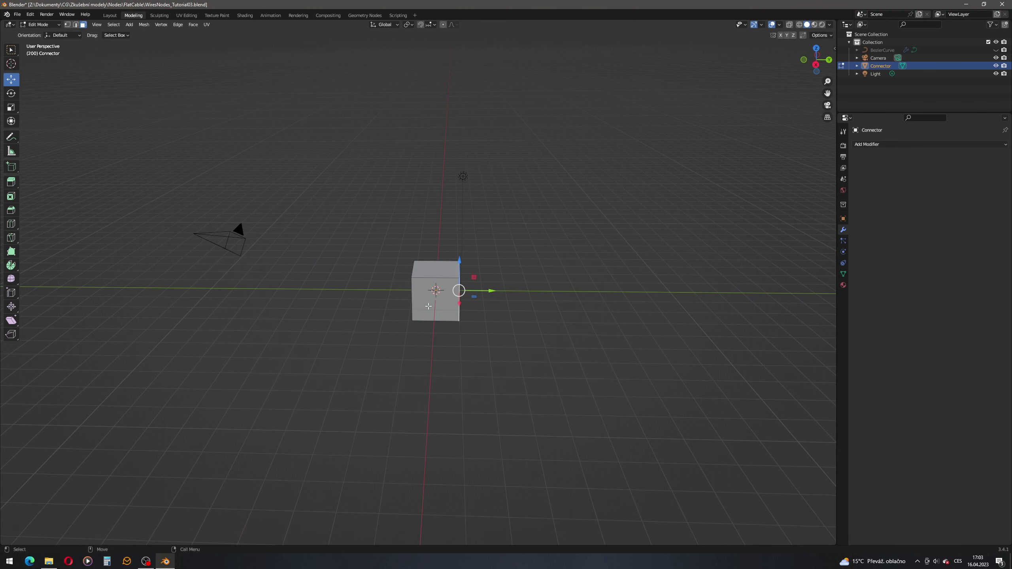
middle_drag(483, 300, 510, 287)
drag(488, 294, 563, 297)
Set the face's Move Y distance to exactly 5 m in the redo panel.
click(62, 538)
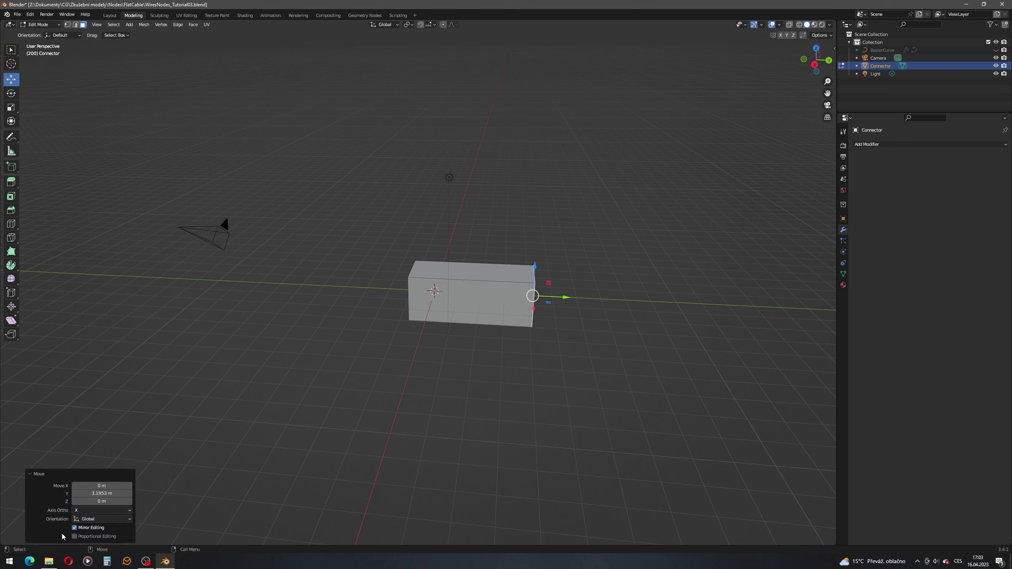
double_click(102, 492)
text(5)
key(Return)
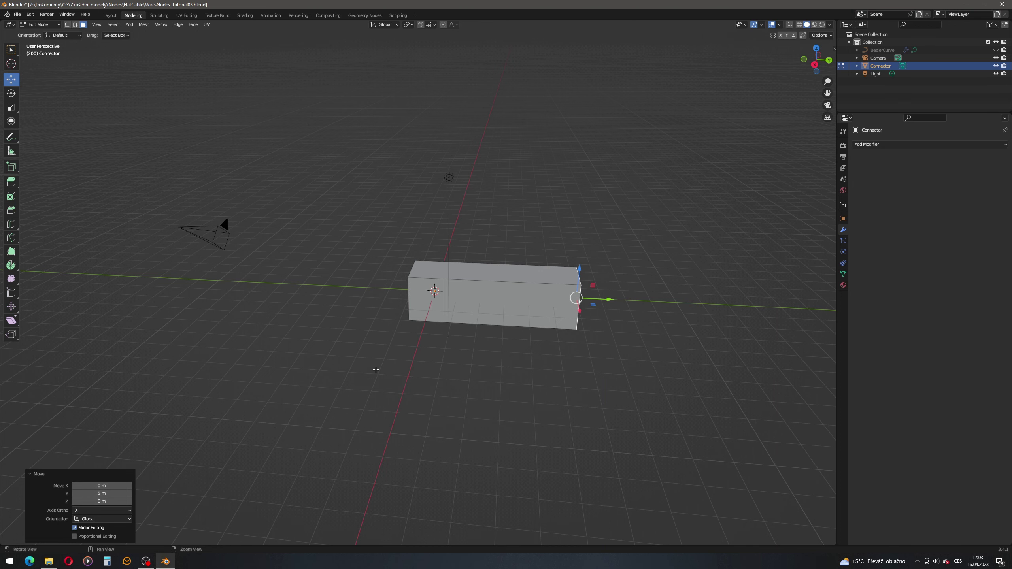
middle_drag(373, 373, 418, 350)
scroll(478, 310, up, 5)
middle_drag(478, 311, 436, 334)
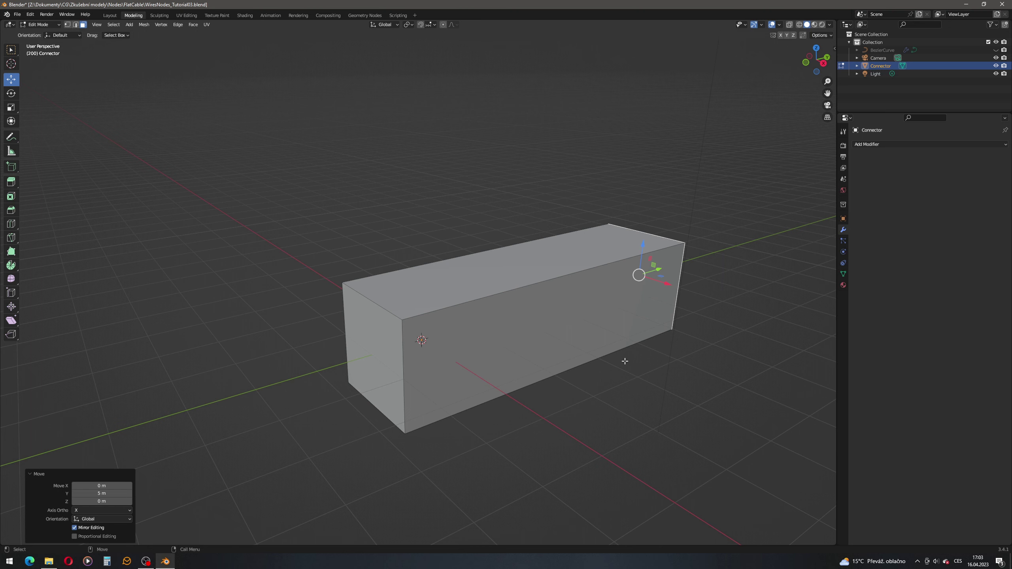
Add loop cuts near the right end and middle, plus offset loops beside the centre.
click(11, 51)
middle_drag(407, 152, 358, 154)
scroll(442, 301, down, 5)
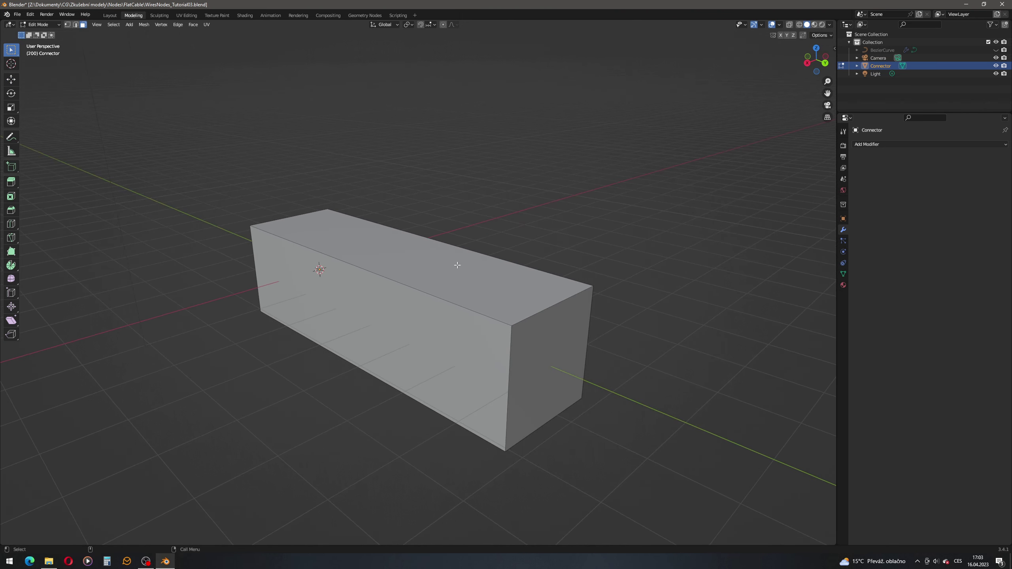
click(11, 223)
click(539, 314)
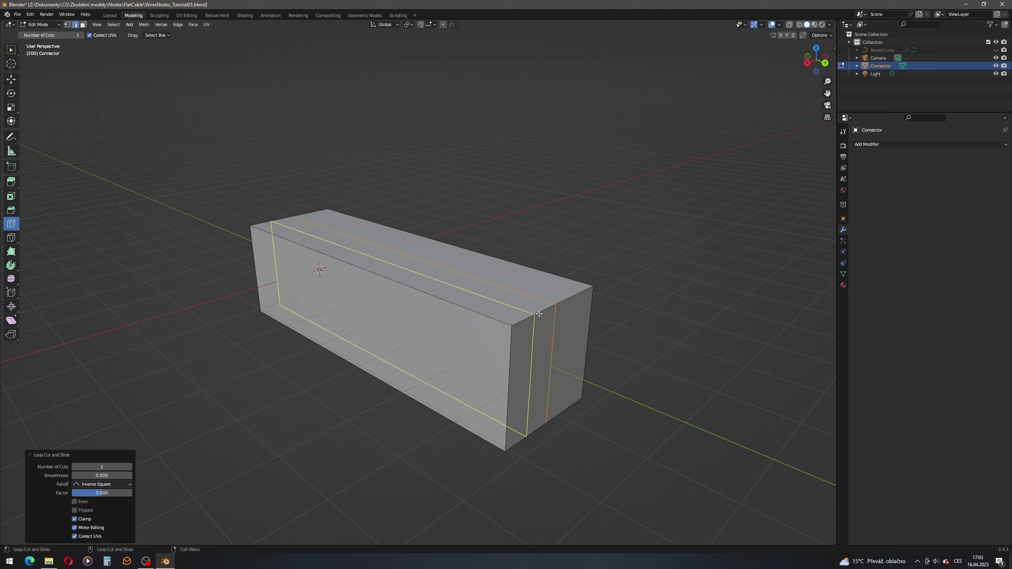
click(355, 285)
middle_drag(453, 280, 481, 286)
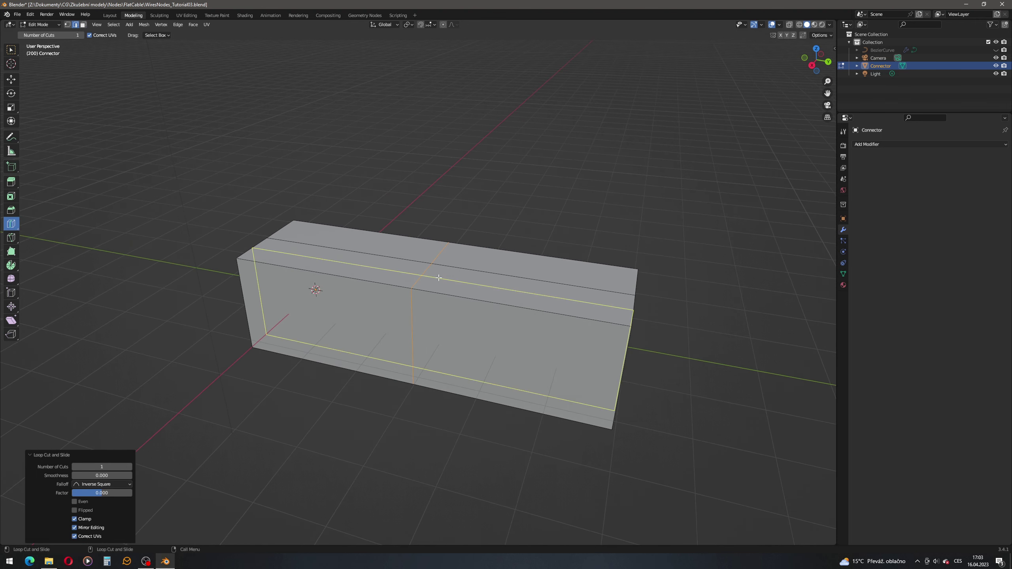
scroll(438, 278, up, 2)
drag(12, 234, 20, 232)
click(61, 244)
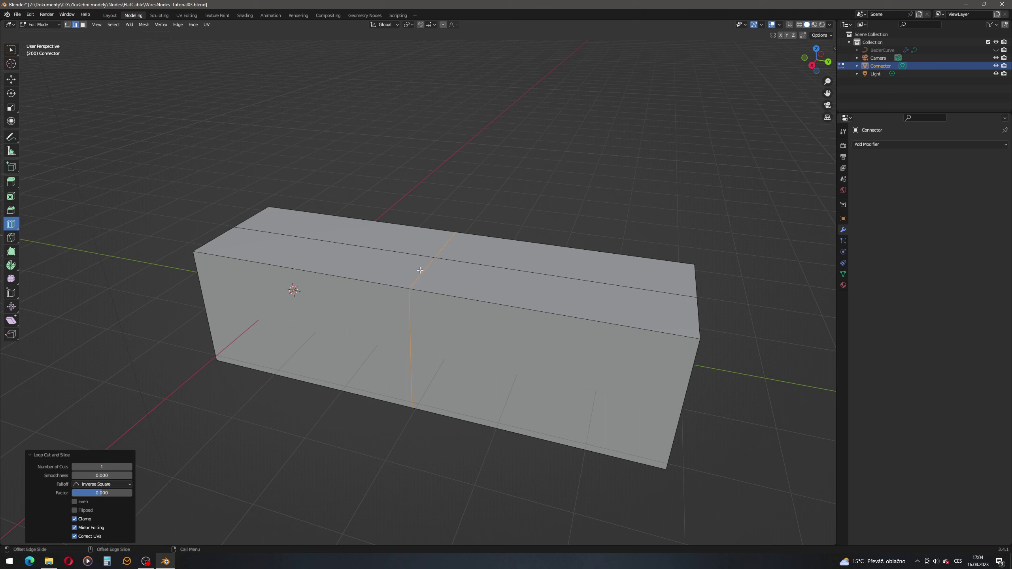
drag(424, 271, 388, 270)
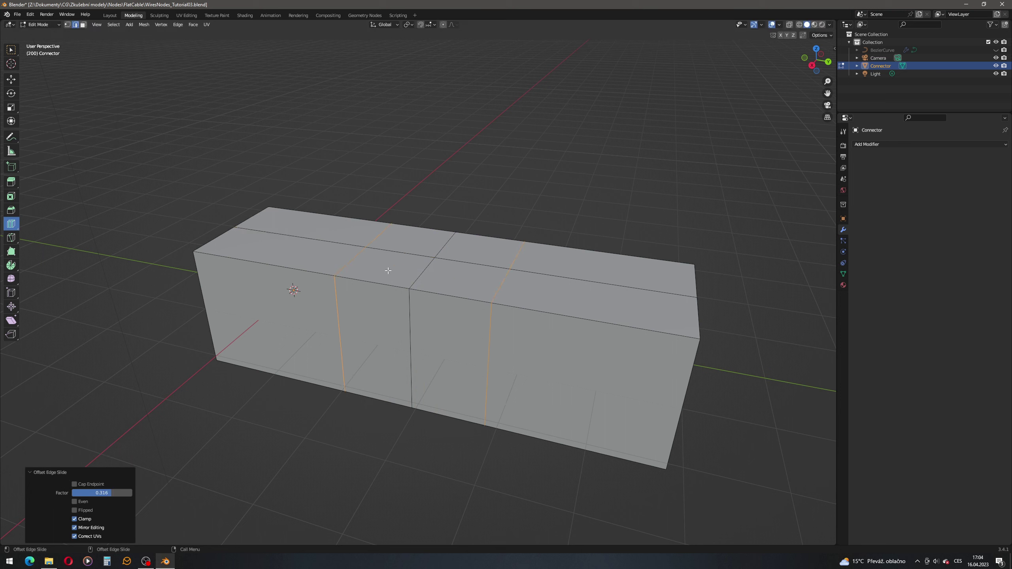
Select the edge loop near the box's right end and dissolve it.
click(12, 51)
click(509, 222)
middle_drag(508, 222, 468, 208)
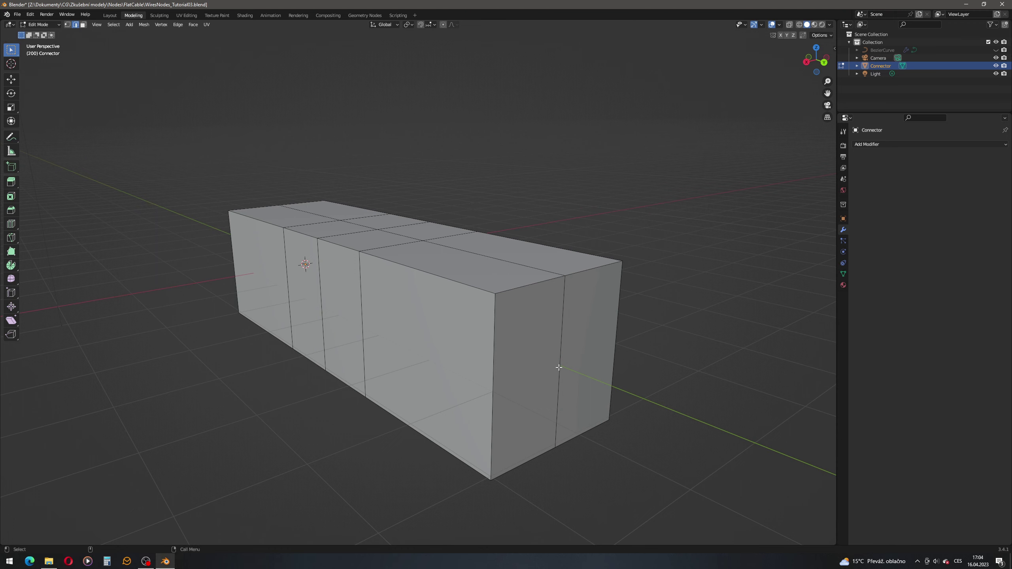
alt+click(525, 267)
right_click(525, 266)
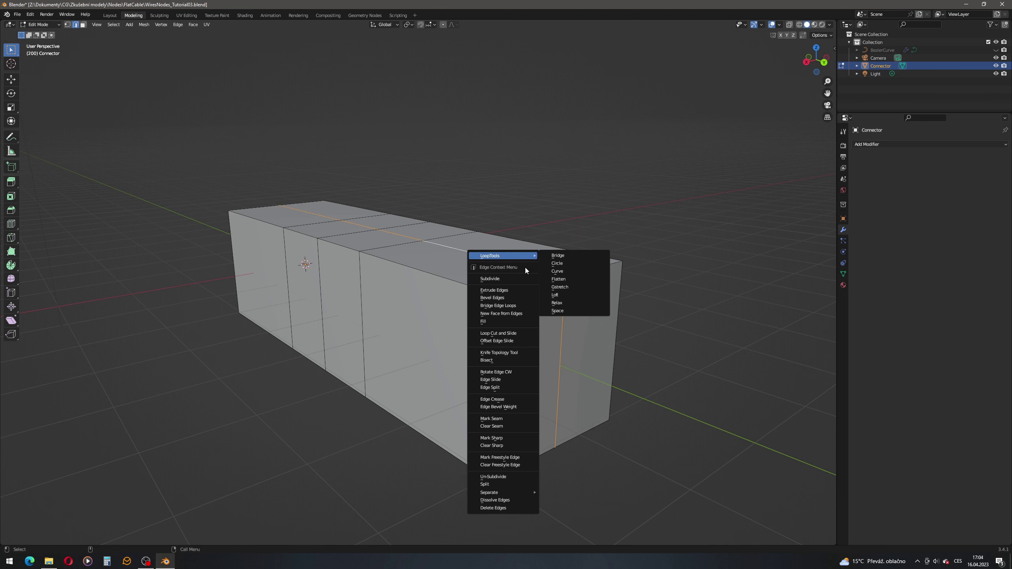
click(511, 500)
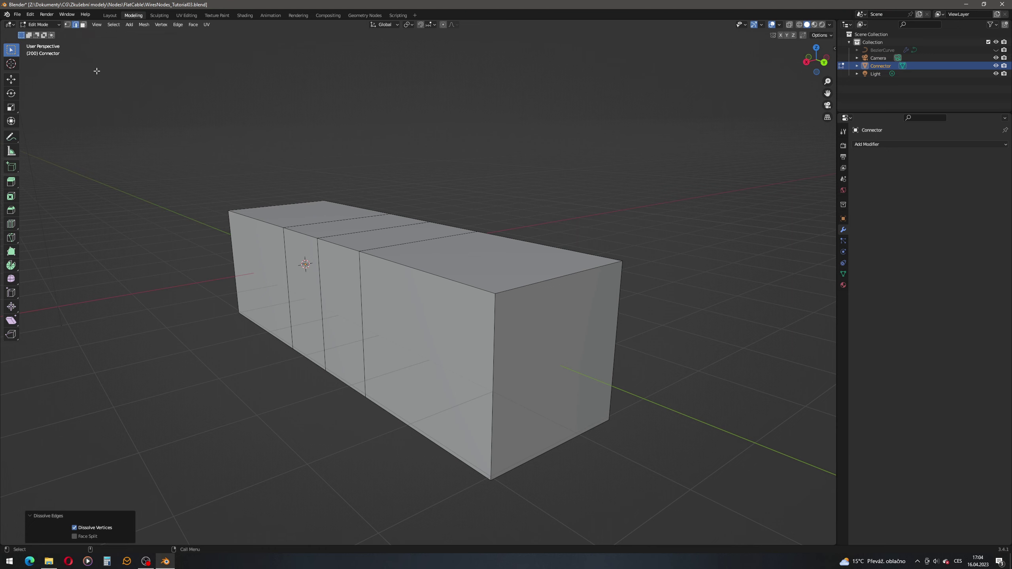
Switch the Connector mesh to Face select mode with the 3 key.
key(3)
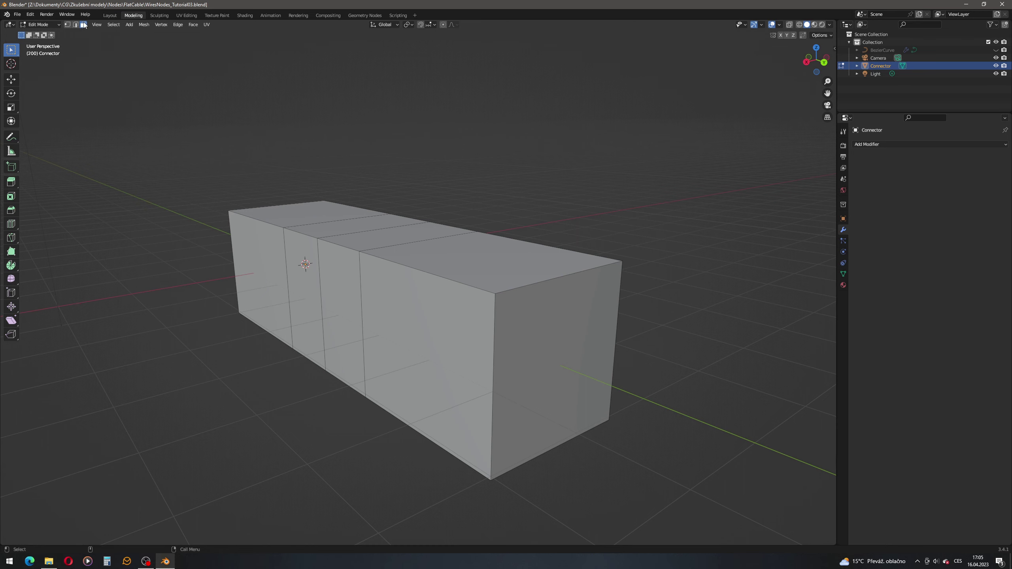
Inset both end faces of the Connector box by 0.1434 m to form a rim.
click(564, 296)
middle_drag(564, 296, 382, 275)
shift+click(381, 273)
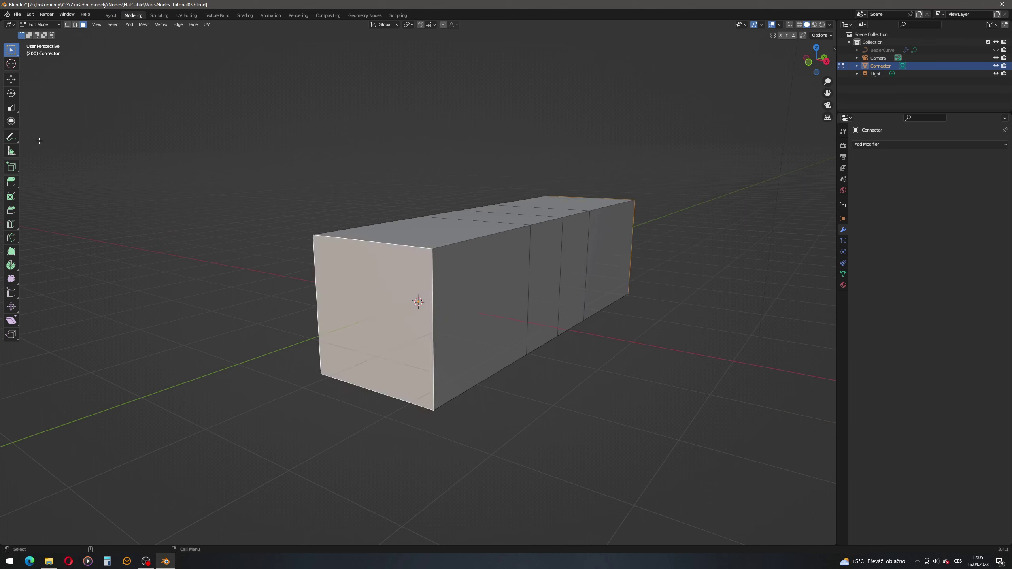
click(11, 195)
mouse_move(507, 271)
mouse_down()
mouse_move(516, 248)
mouse_move(505, 253)
mouse_up()
Show the sidebar's LoopTools panel and expand its list of operations.
click(835, 49)
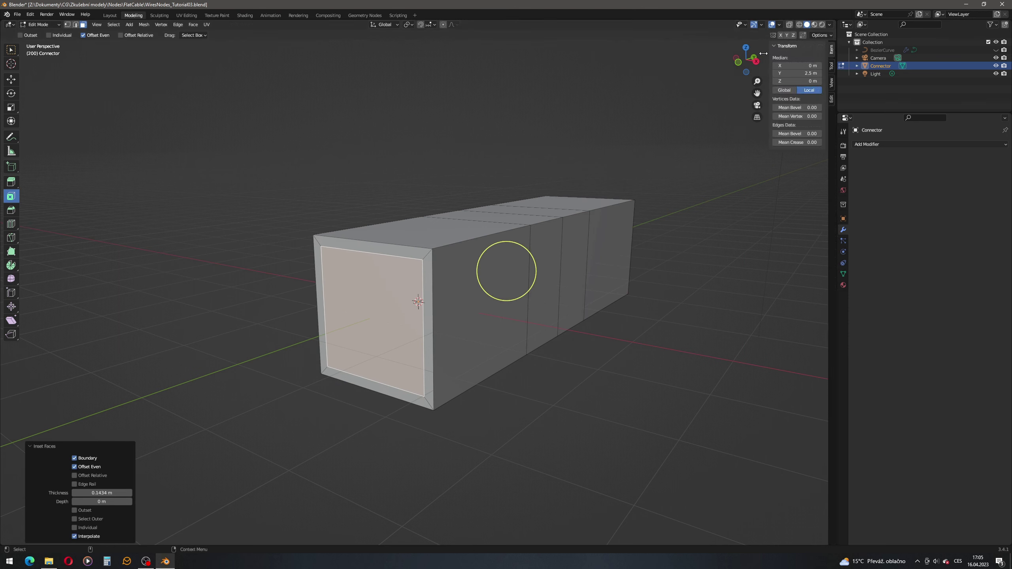
click(831, 99)
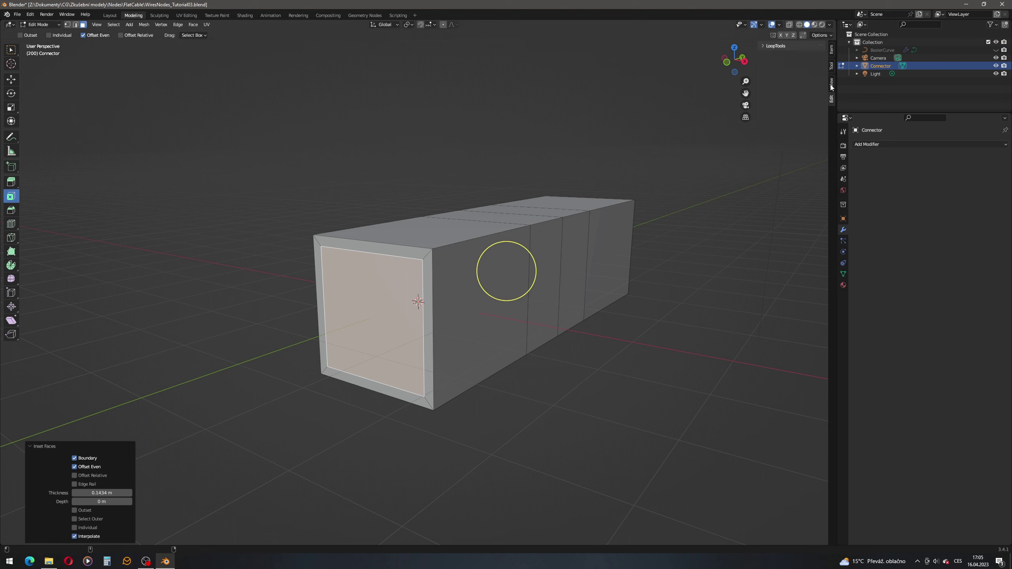
click(766, 46)
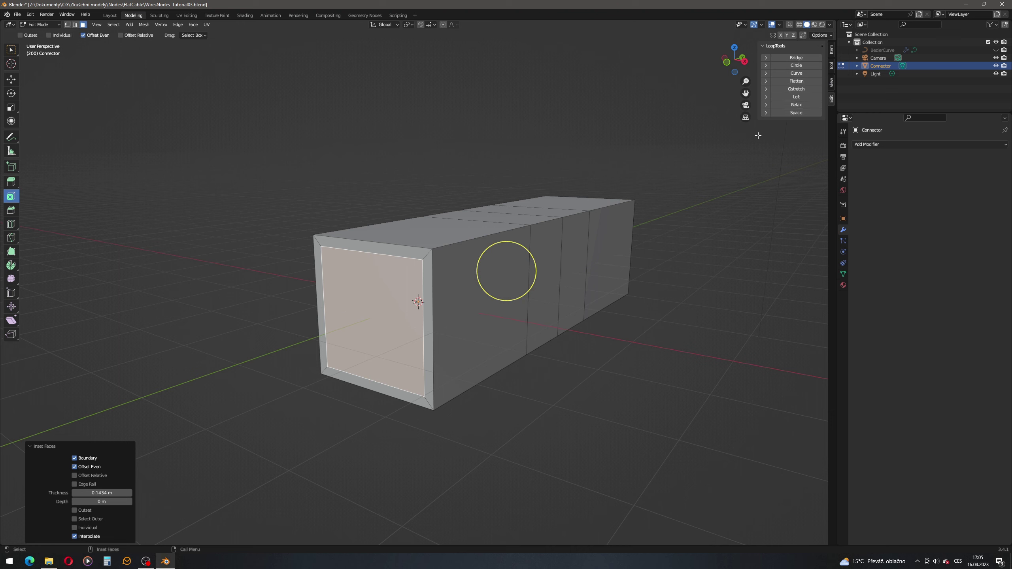
click(18, 14)
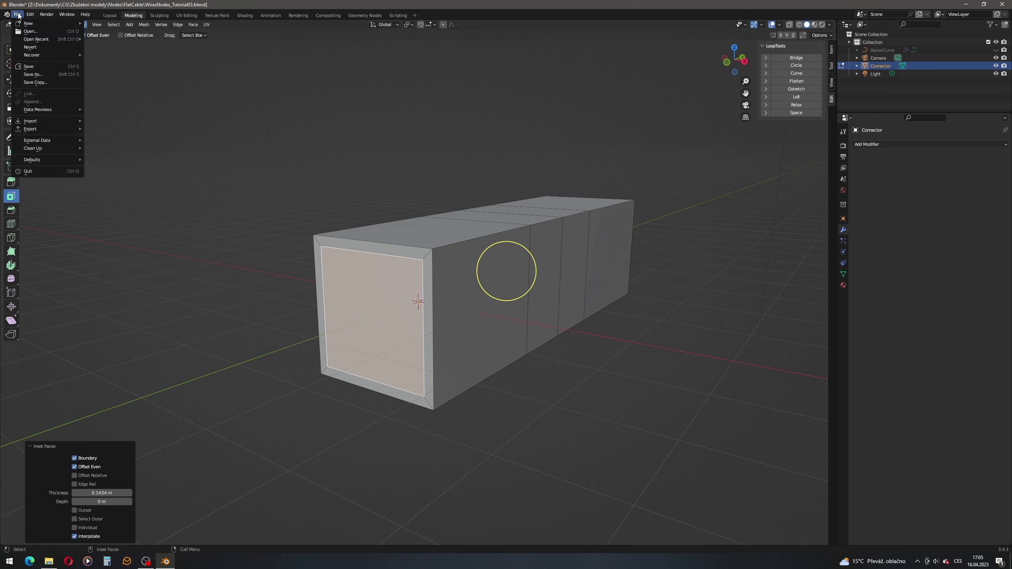
Search add-on preferences for 'loop', confirm Mesh: LoopTools is enabled, then close Preferences.
mouse_move(31, 15)
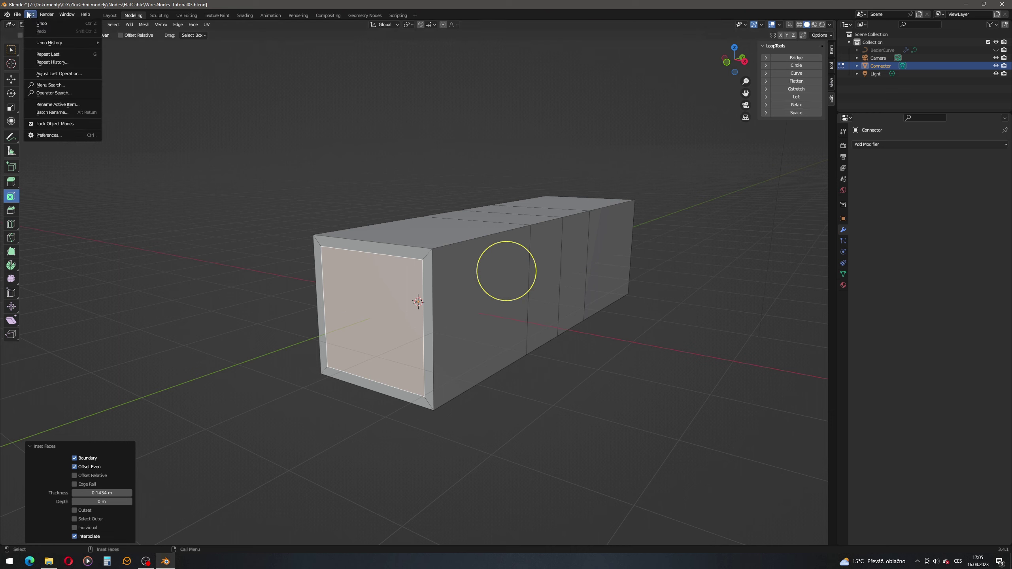
click(43, 135)
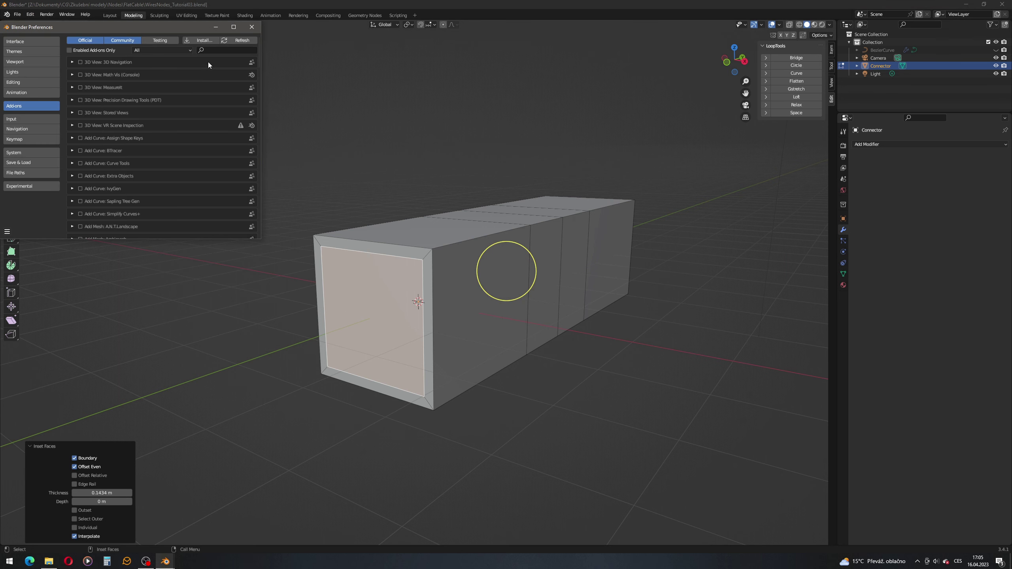
click(213, 50)
text(loop)
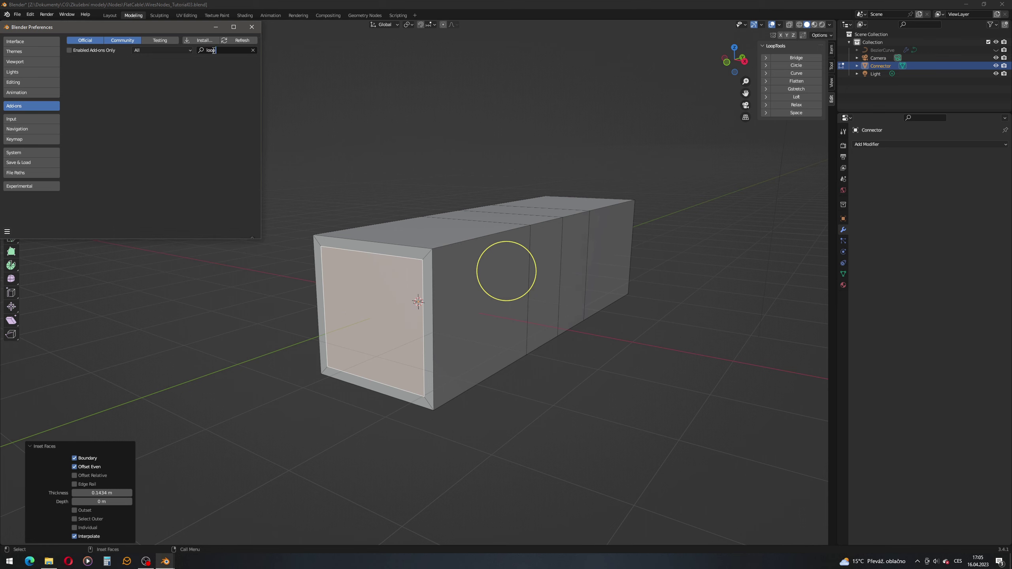
key(Return)
click(251, 27)
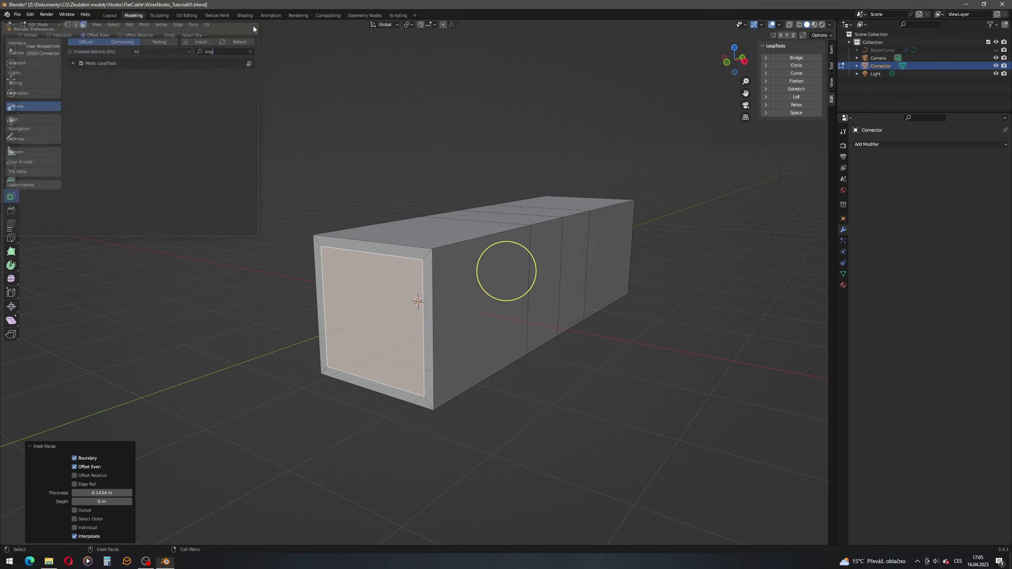
Bridge the two inset end faces with LoopTools to hollow the tube, then deselect all.
click(798, 60)
middle_drag(399, 247, 525, 264)
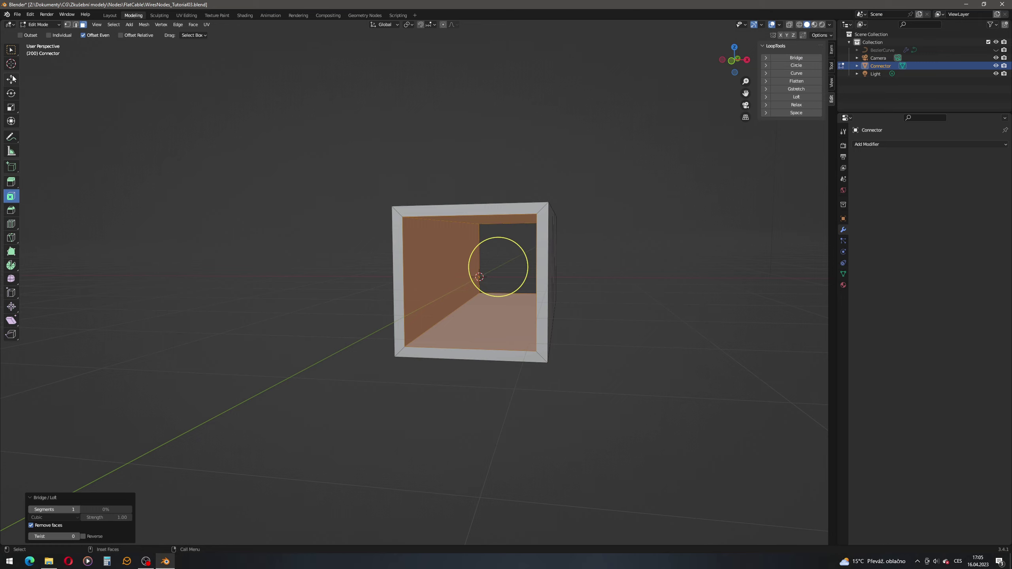
click(11, 49)
click(342, 127)
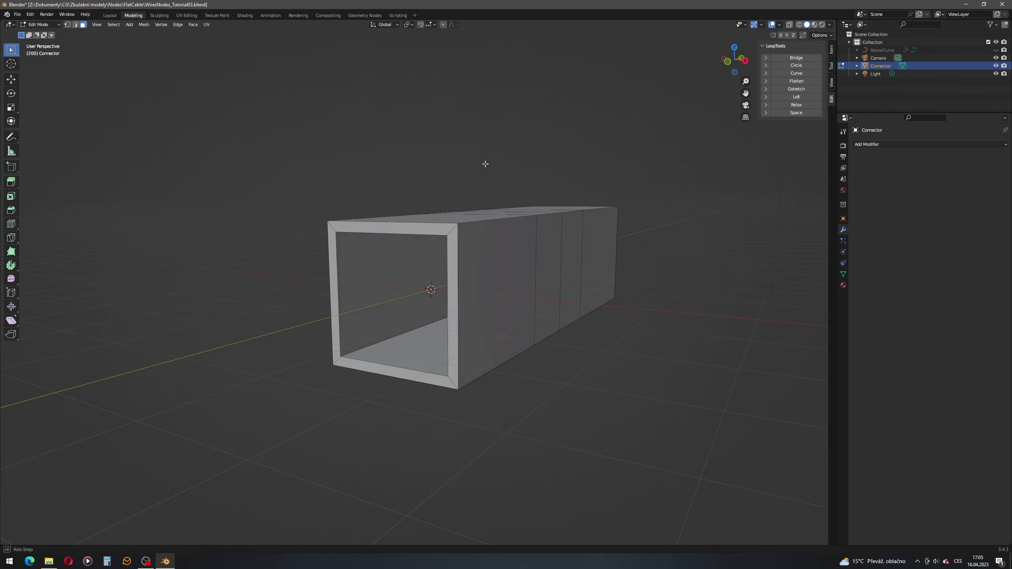
middle_drag(485, 164, 461, 253)
Select two cross edge loops on the tube and dissolve them.
click(463, 257)
alt+click(464, 258)
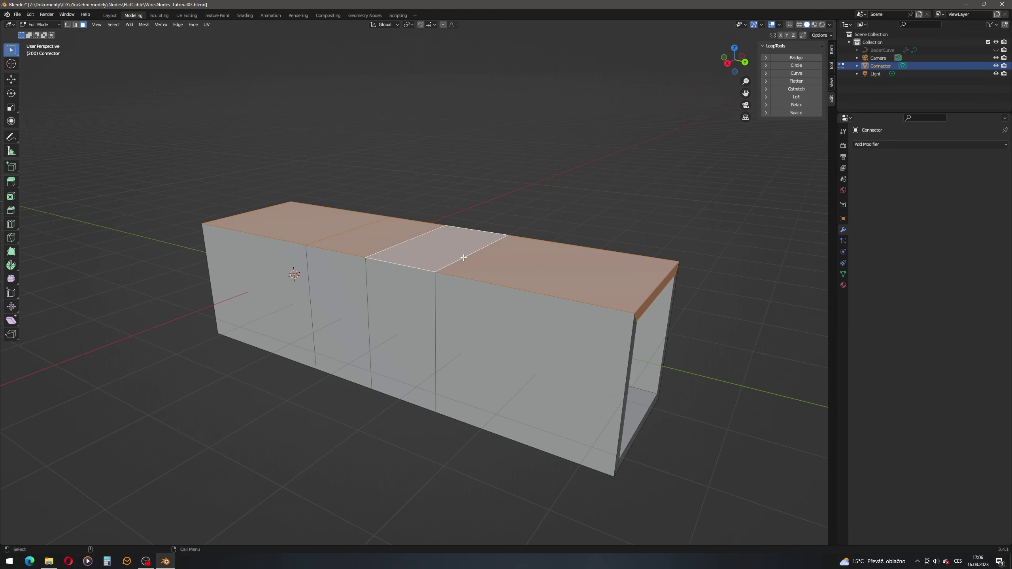
click(75, 24)
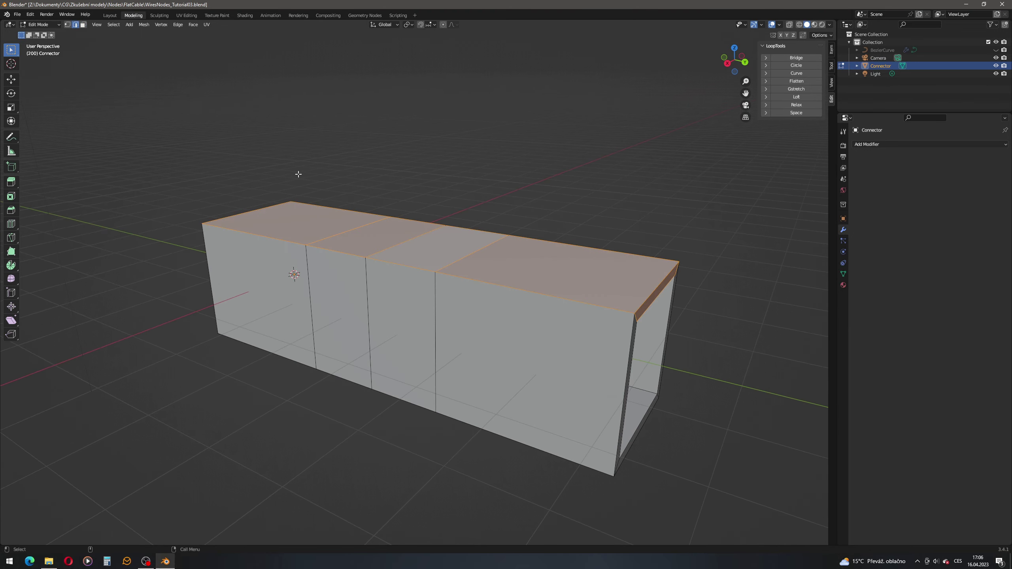
click(390, 191)
alt+click(374, 226)
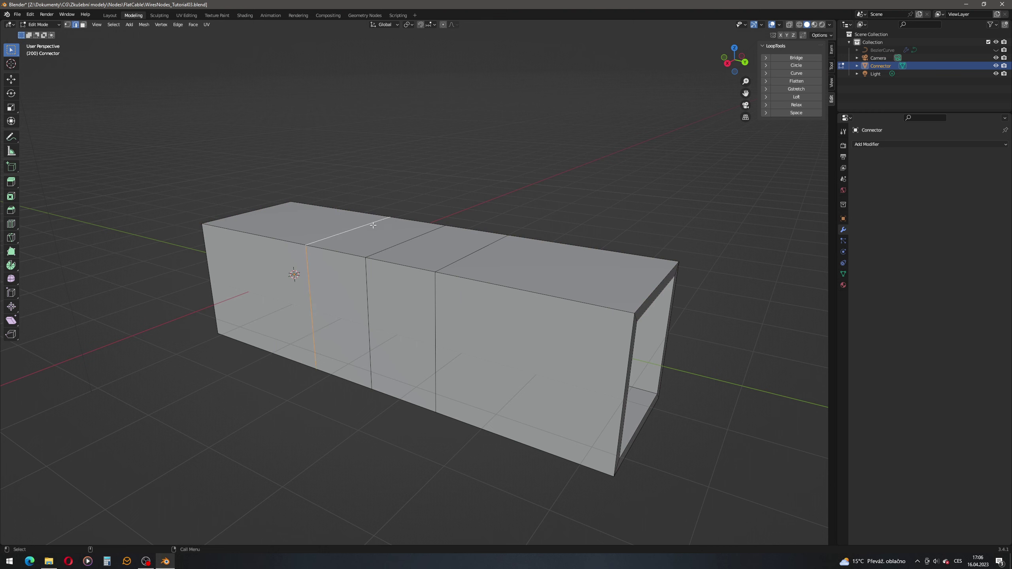
alt+shift+click(473, 252)
right_click(473, 252)
click(457, 487)
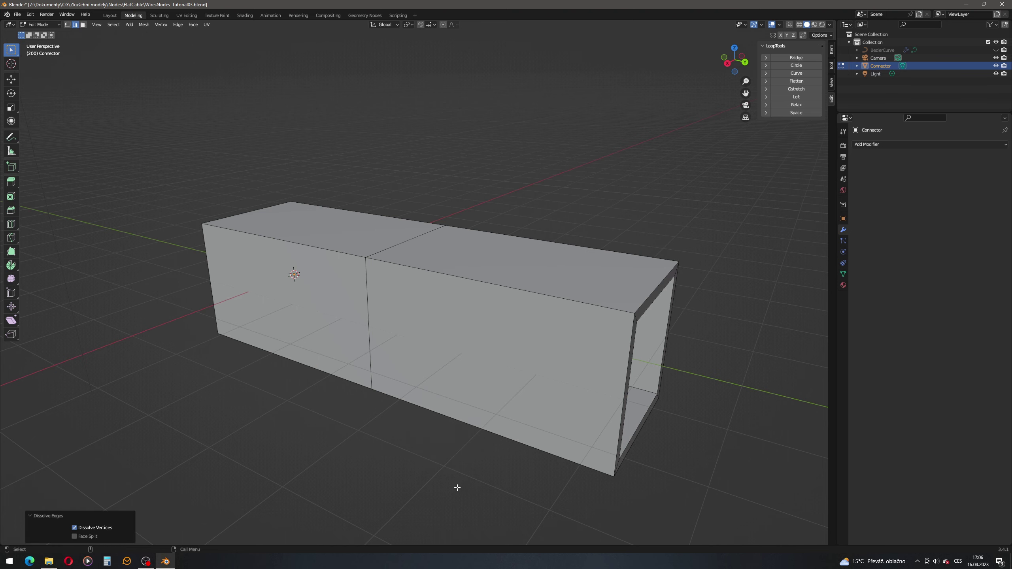
middle_drag(344, 265, 339, 257)
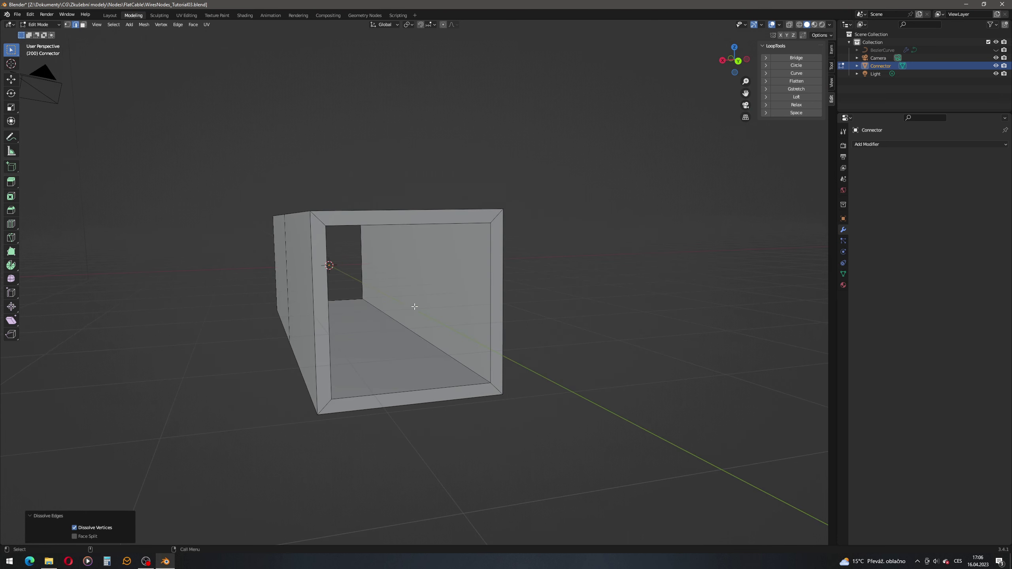
Add a centre loop cut around the tube and offset-slide it into two loops.
click(12, 225)
click(389, 305)
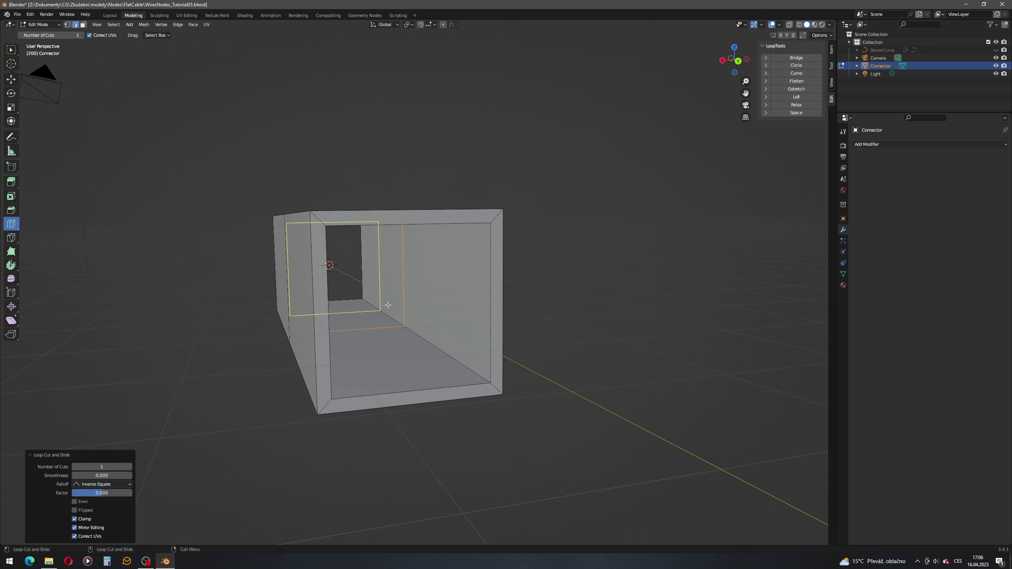
middle_drag(405, 242, 442, 273)
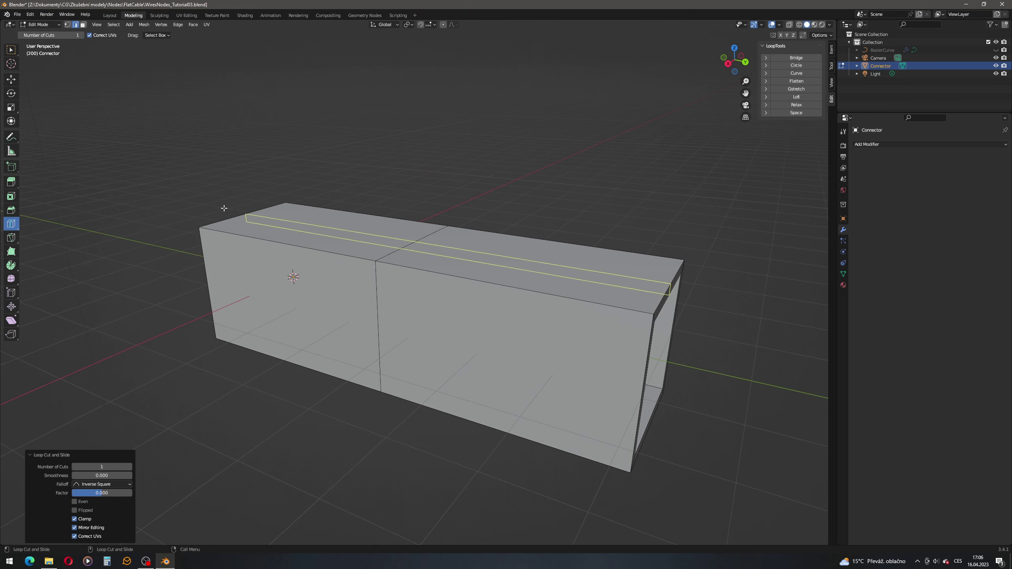
click(11, 49)
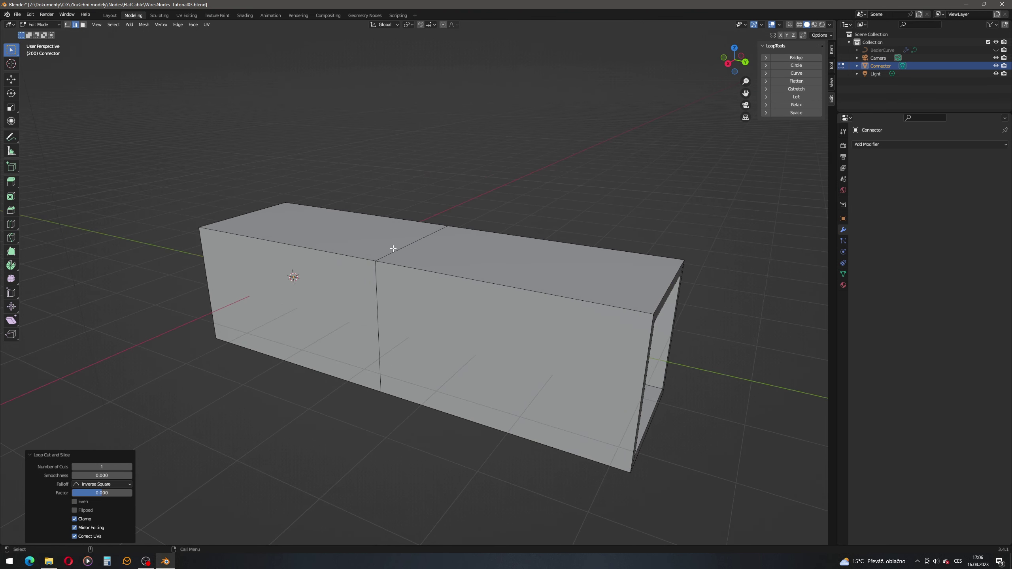
alt+click(395, 251)
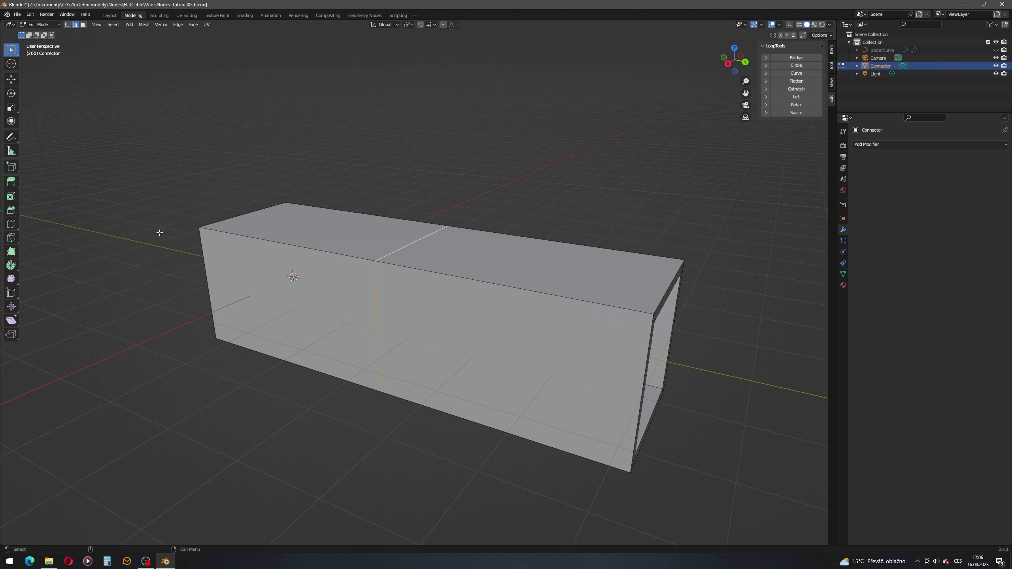
drag(12, 224, 54, 246)
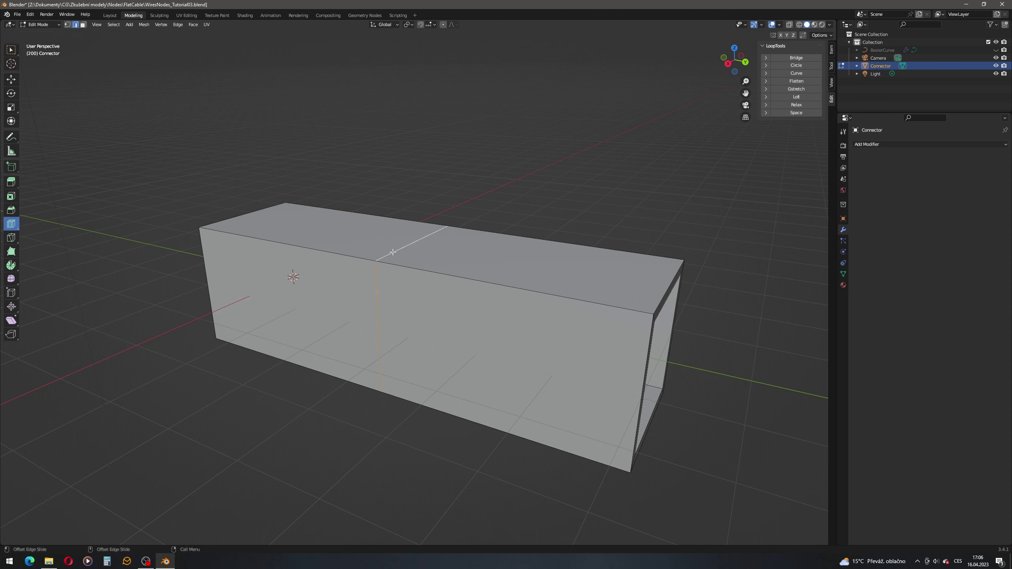
drag(393, 252, 413, 253)
click(103, 493)
text(0.25)
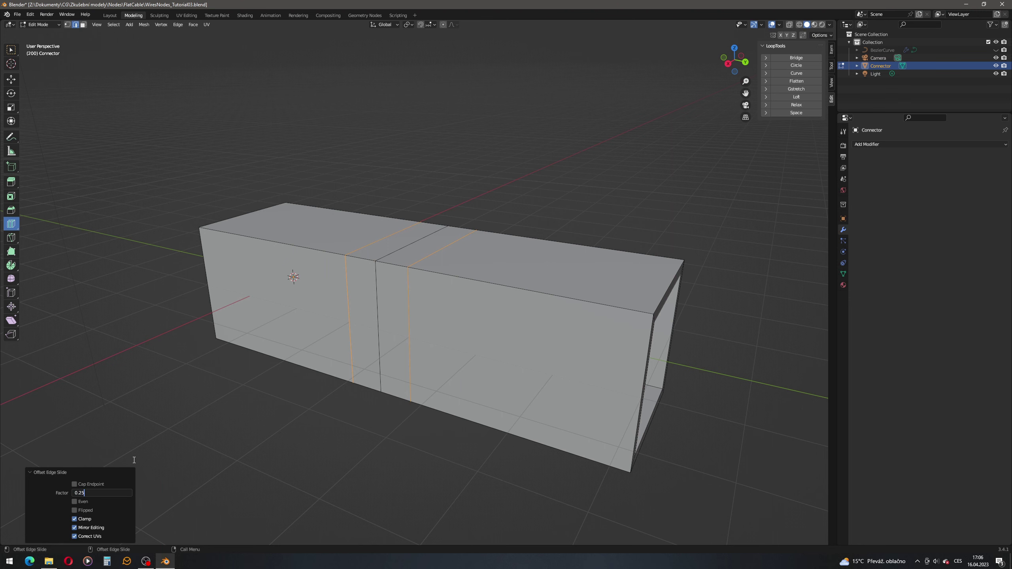
key(Return)
middle_drag(134, 460, 222, 97)
Offset-slide the inner edge loop into two loops at factor 0.25, then deselect.
click(11, 52)
click(369, 136)
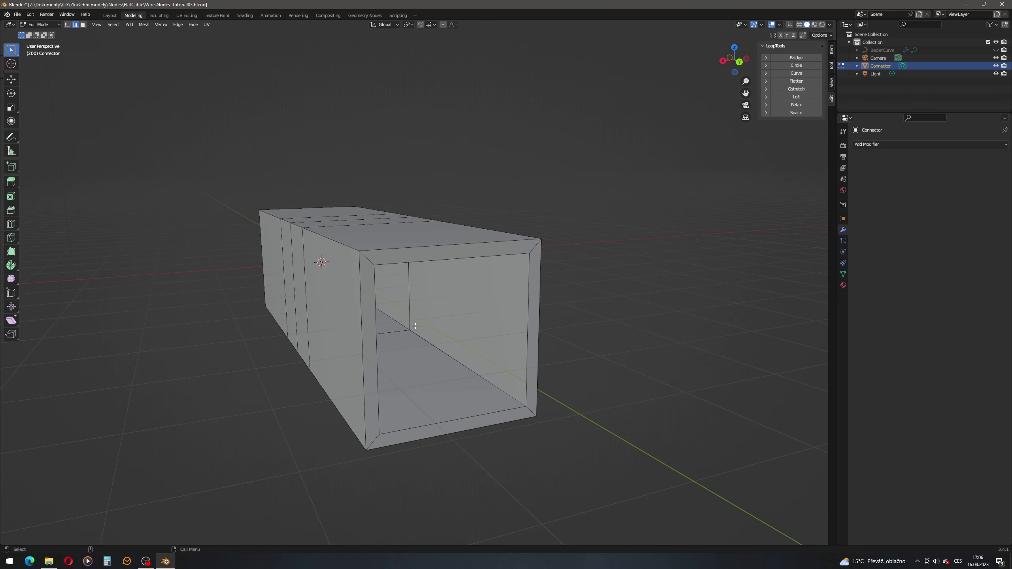
alt+click(396, 330)
middle_drag(405, 326, 415, 300)
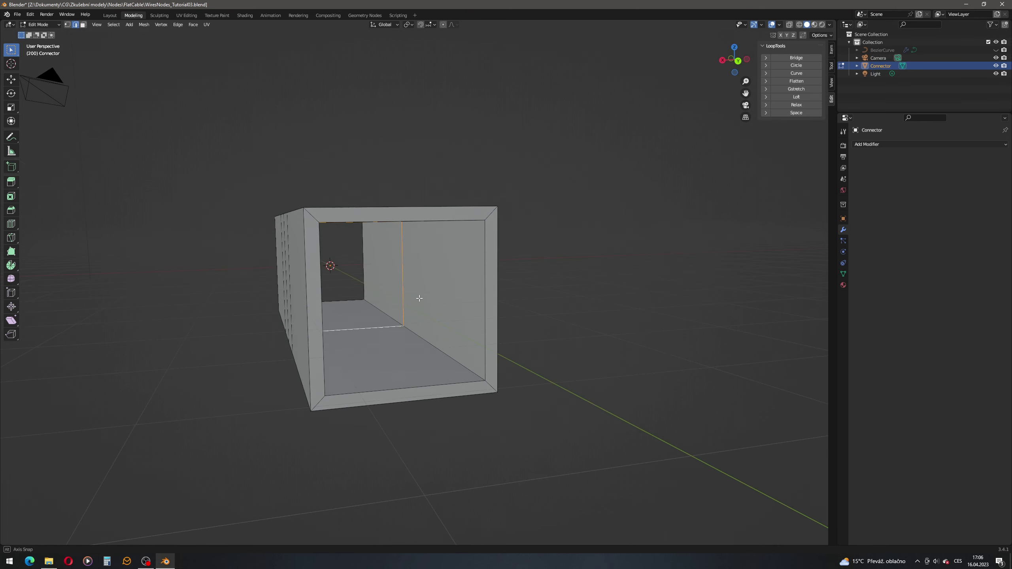
click(14, 226)
drag(381, 326, 375, 325)
click(104, 490)
text(0)
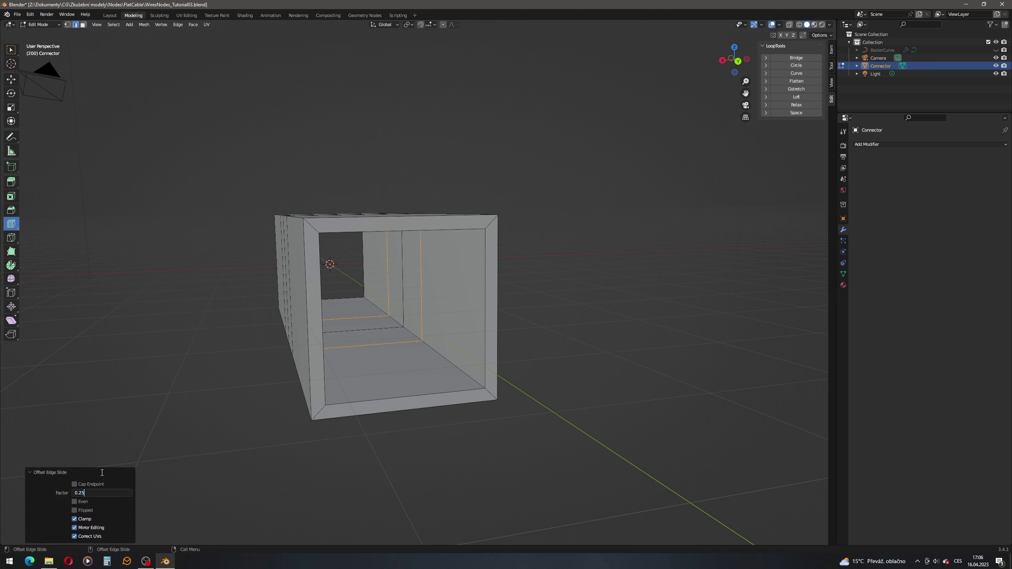
text(.25)
key(Return)
click(11, 49)
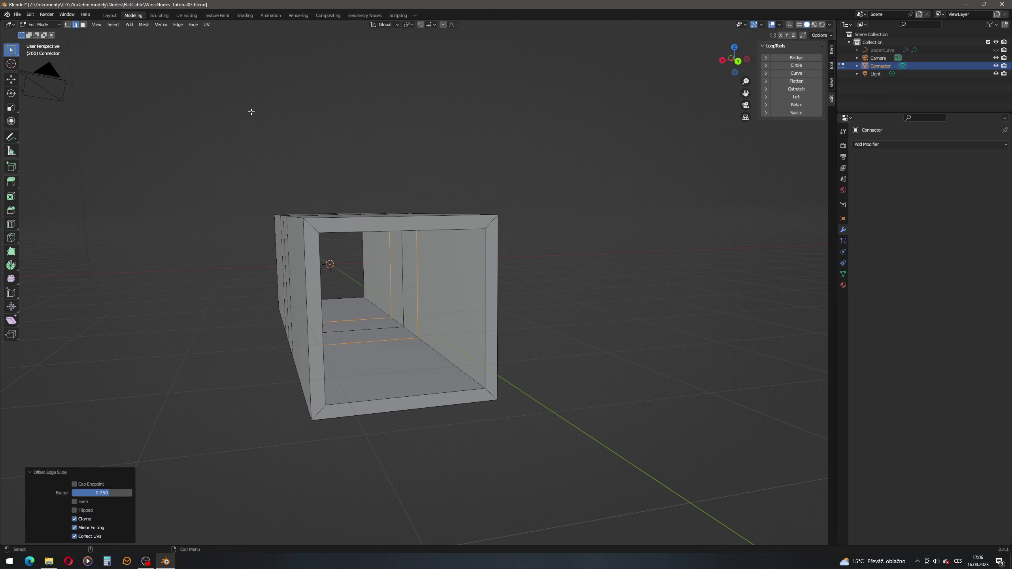
click(251, 110)
middle_drag(279, 147, 381, 238)
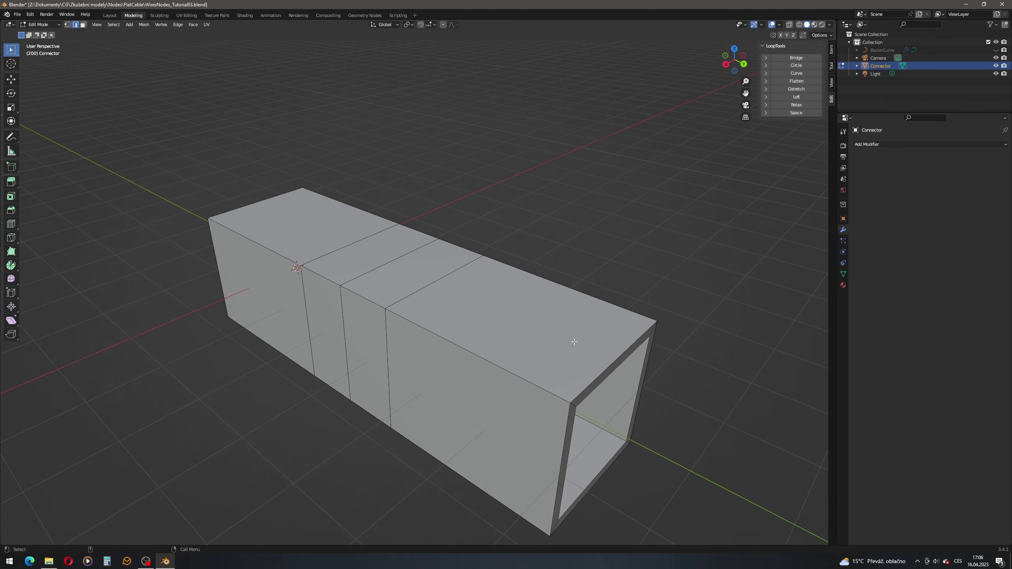
Cut a lengthwise loop along the tube's top and offset it into two parallel loops.
middle_drag(517, 319, 403, 289)
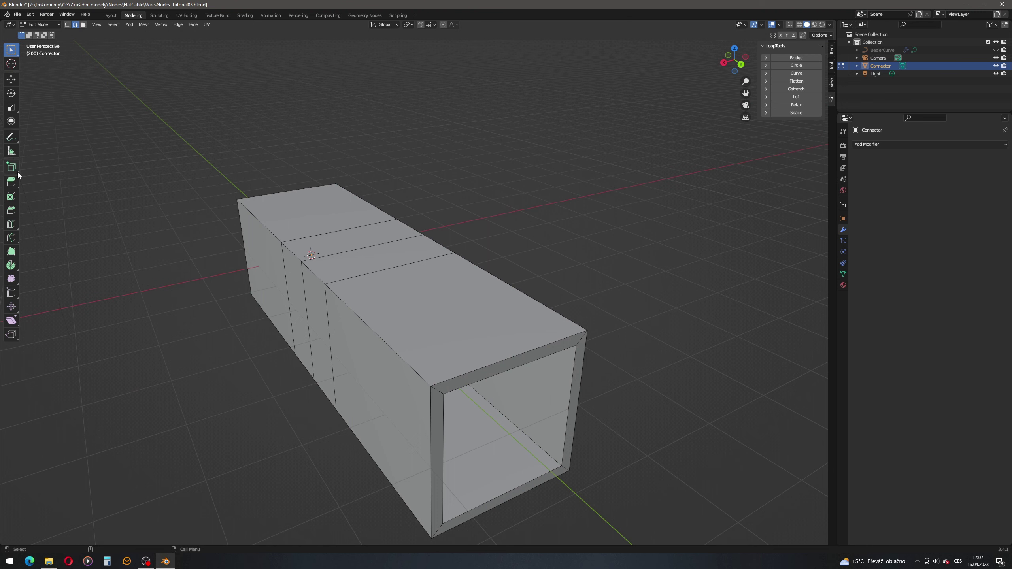
drag(16, 224, 23, 227)
click(42, 228)
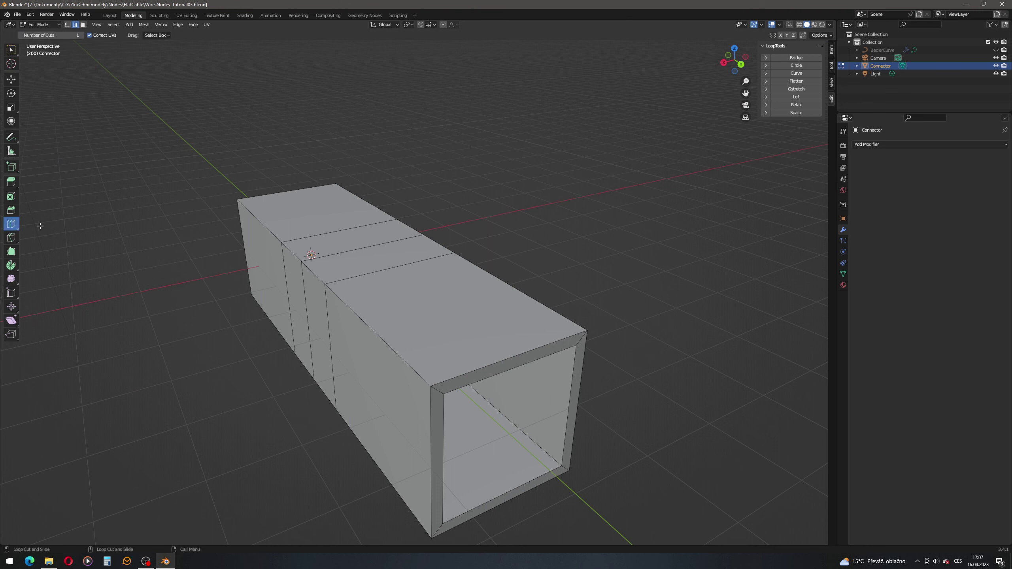
click(386, 260)
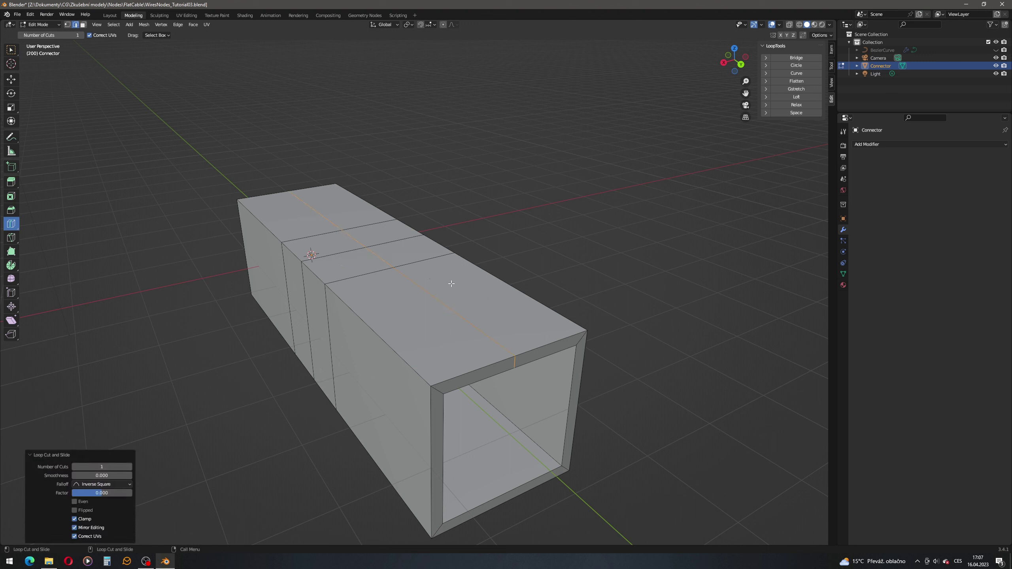
click(14, 228)
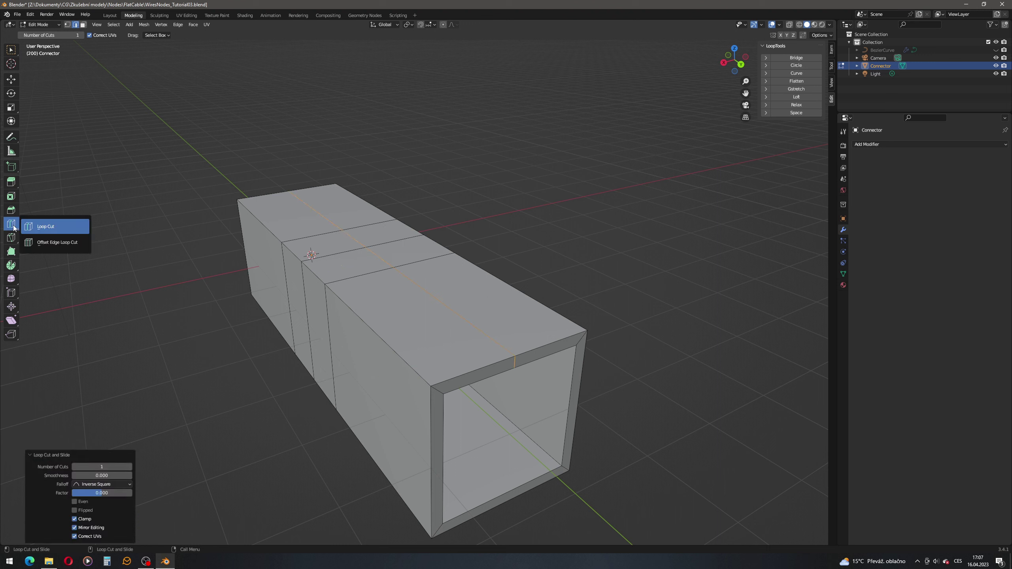
click(64, 243)
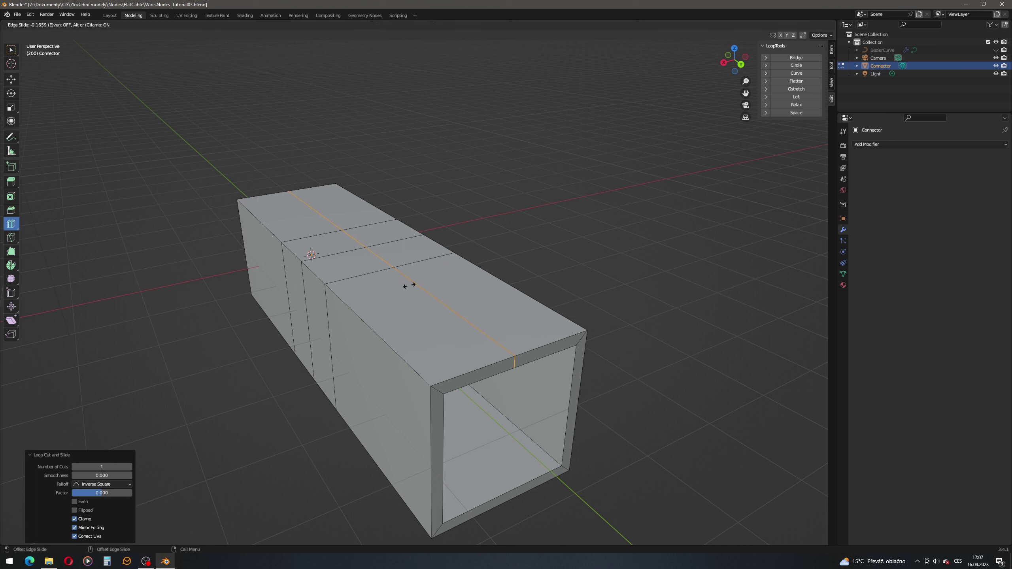
drag(410, 285, 441, 274)
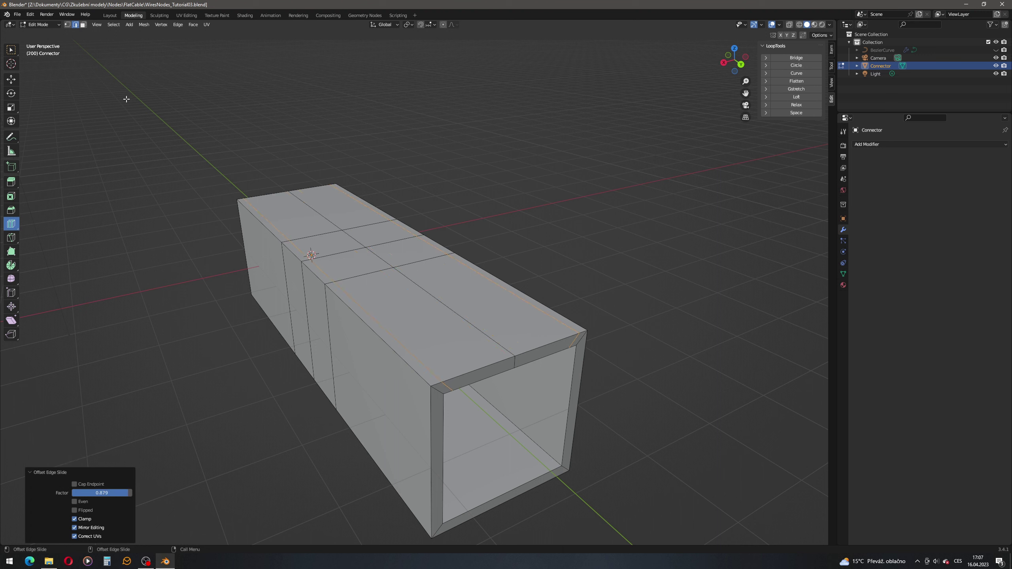
In face select mode, select four faces on the Connector tube's top wall.
click(11, 49)
click(232, 109)
middle_drag(233, 109, 346, 264)
click(345, 263)
click(83, 25)
click(355, 265)
shift+click(385, 245)
shift+click(426, 265)
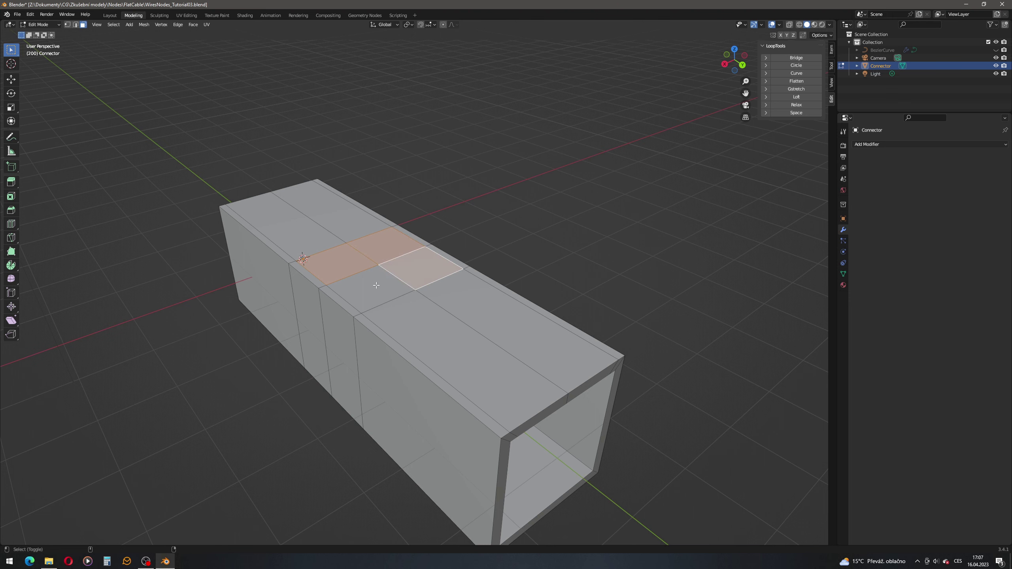
shift+click(389, 286)
Add four inner faces and bridge them with the top faces to cut a rectangular opening.
middle_drag(402, 280, 321, 203)
shift+click(321, 199)
shift+click(366, 204)
shift+click(361, 220)
shift+click(319, 216)
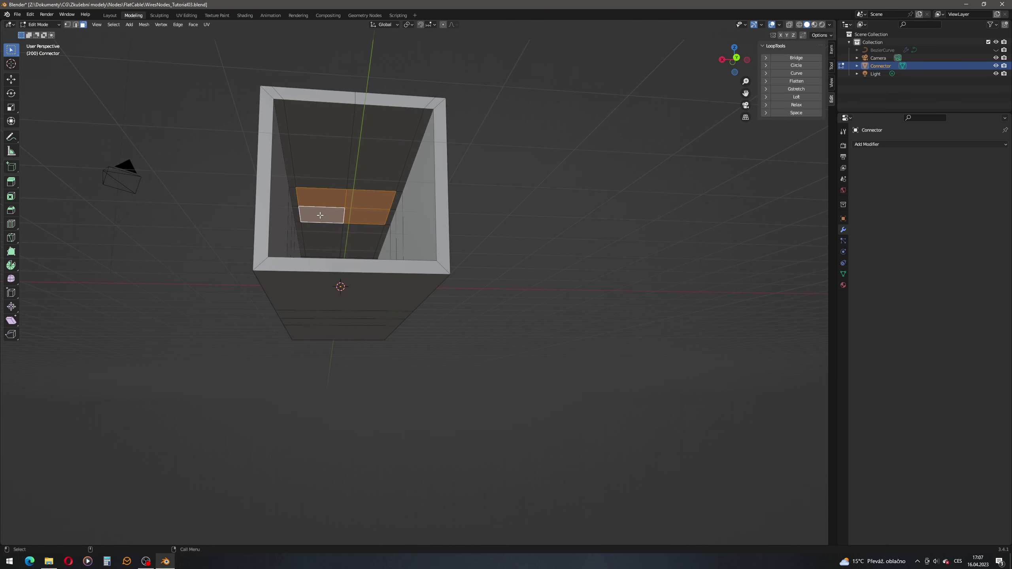
key(x)
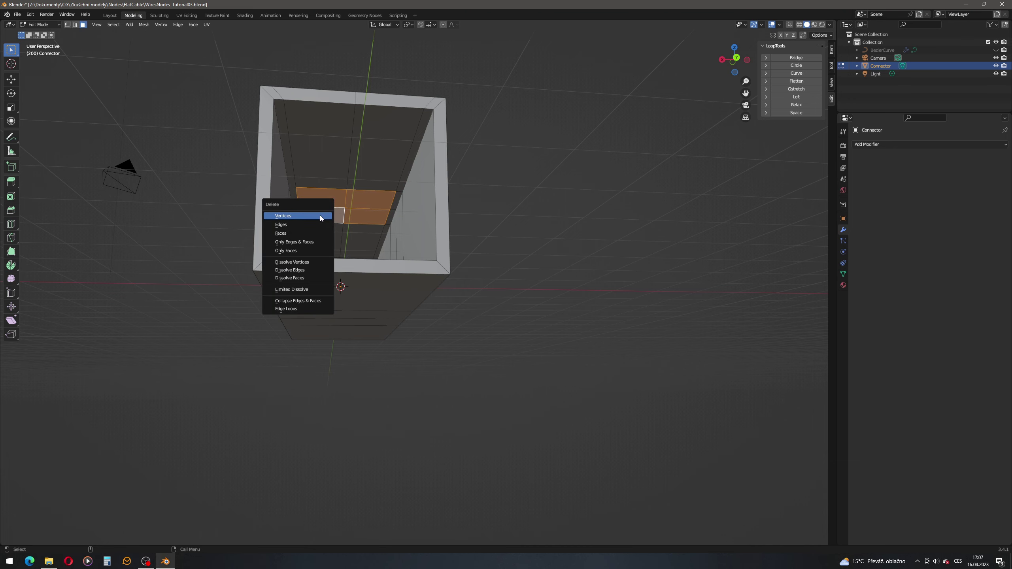
click(796, 57)
middle_drag(643, 129, 424, 275)
key(alt+a)
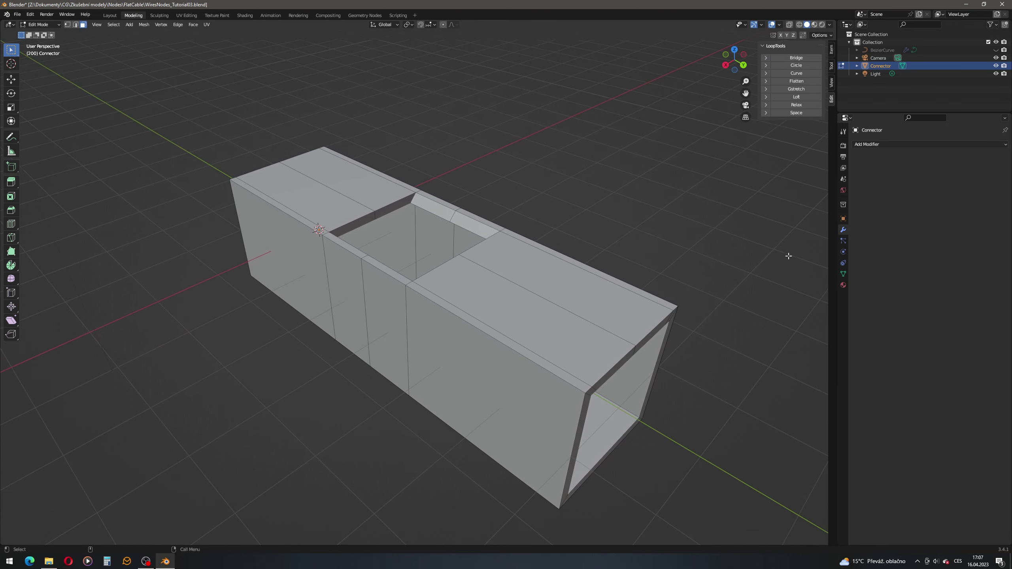
Add a Catmull-Clark Subdivision Surface modifier (viewport 1, render 2) and cut an edge loop near one end.
click(889, 144)
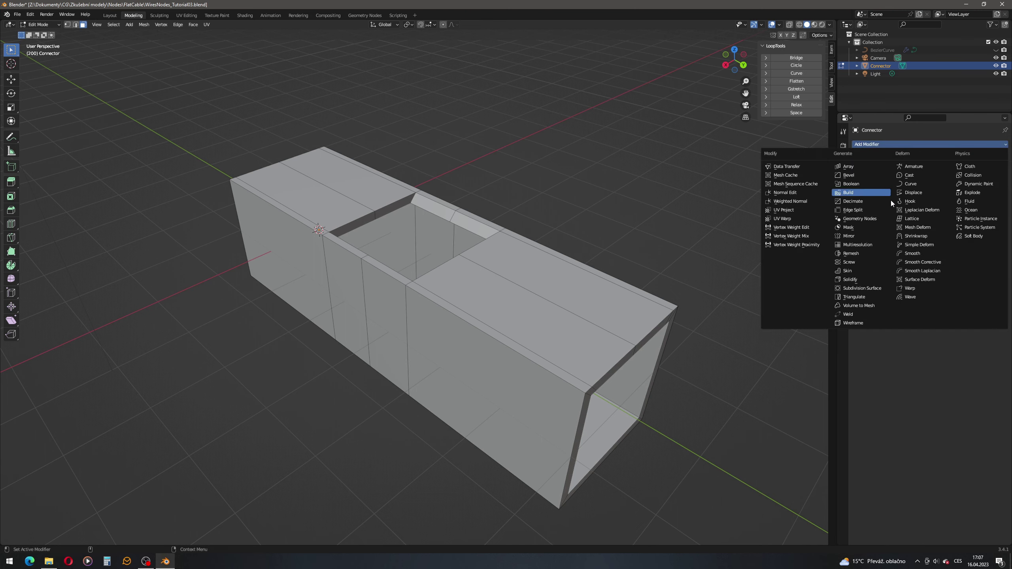
click(881, 286)
middle_drag(517, 228, 615, 317)
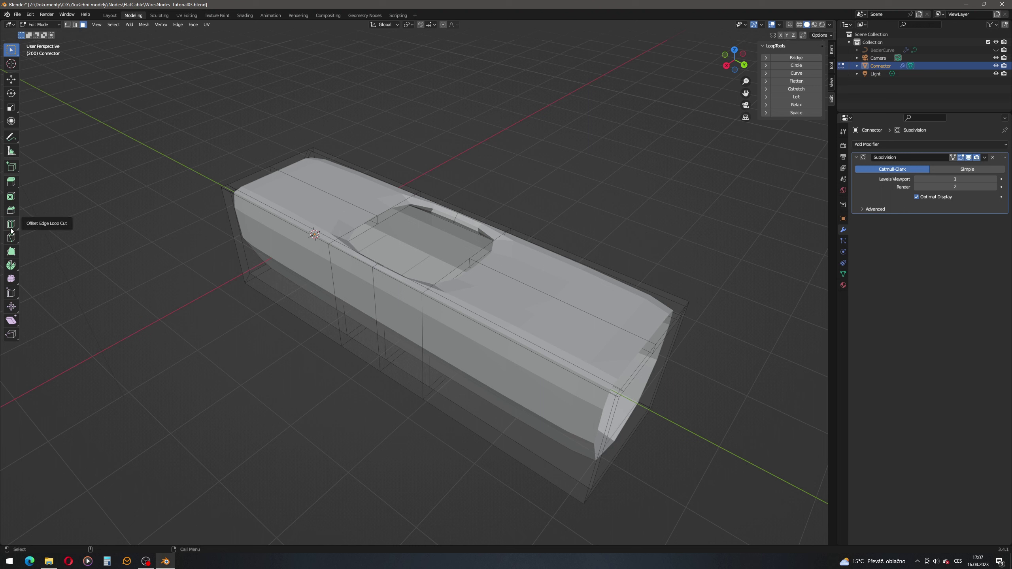
drag(11, 224, 44, 225)
drag(282, 192, 253, 172)
Slide the first loop cut to factor -0.95.
middle_drag(254, 172, 191, 279)
click(101, 494)
text(-0.9)
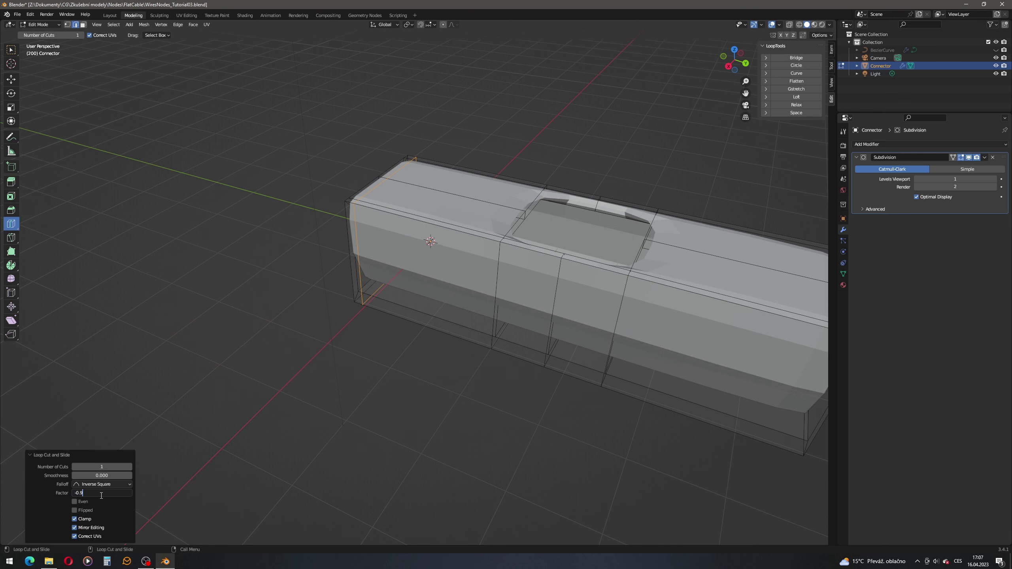
text(5)
key(Return)
middle_drag(478, 263, 551, 253)
Cut a vertical loop across the shell, slid to factor 0.95 at the right end.
click(552, 252)
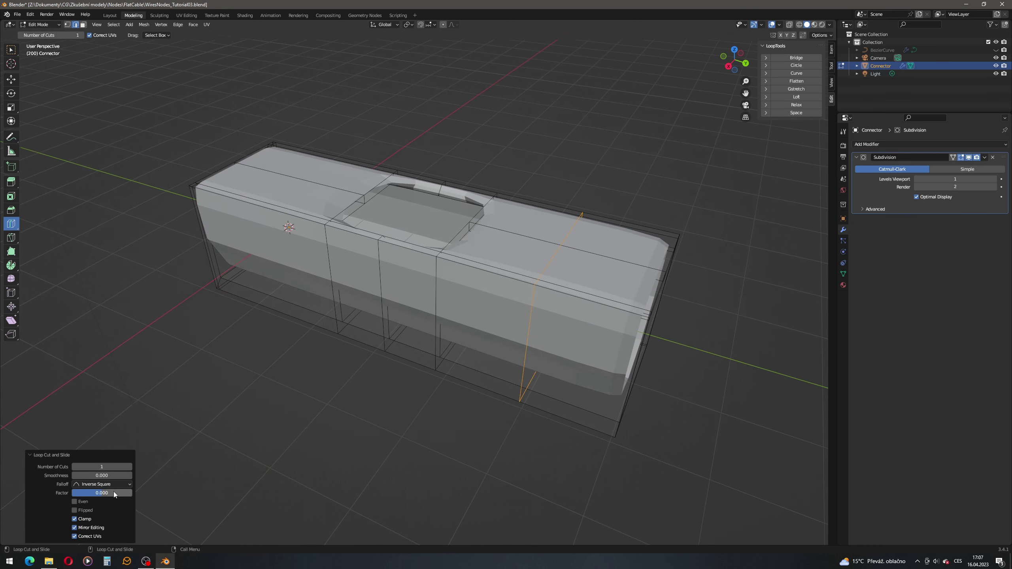
click(114, 493)
text(0.95)
key(Return)
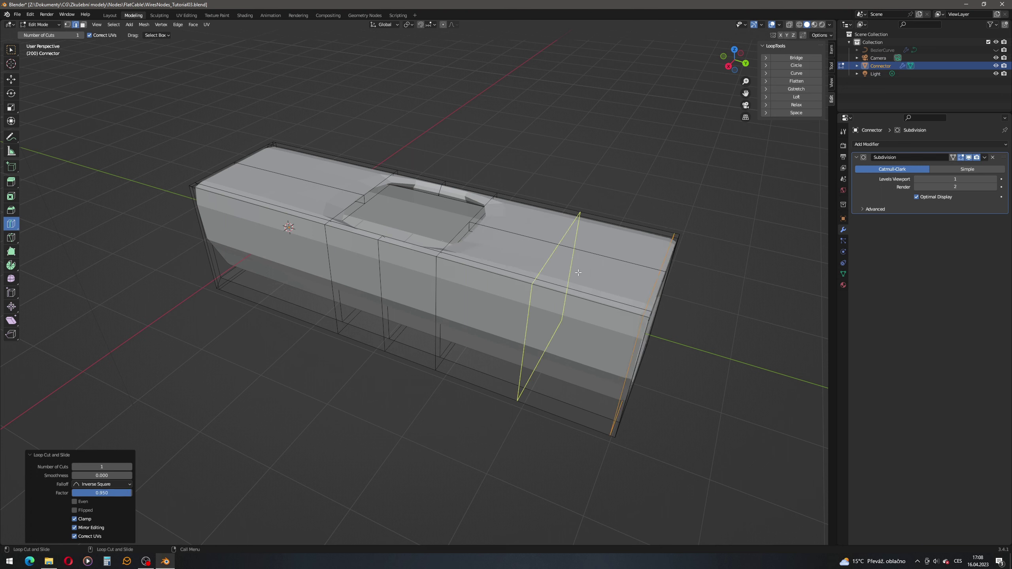
Cut a horizontal loop on the front face, slid to factor 0.95 against the bottom edge.
click(422, 321)
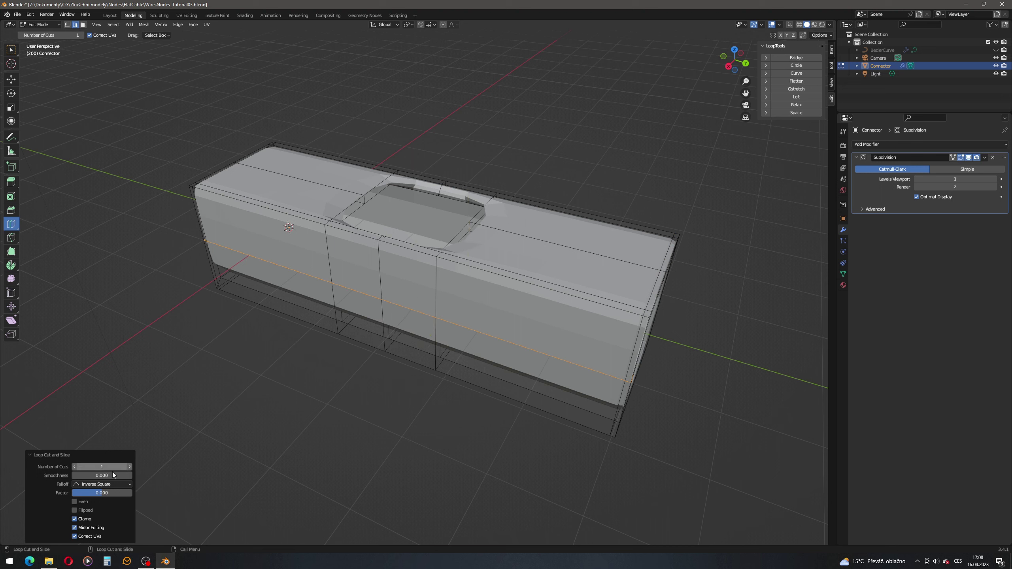
click(109, 493)
text(0.95)
key(Return)
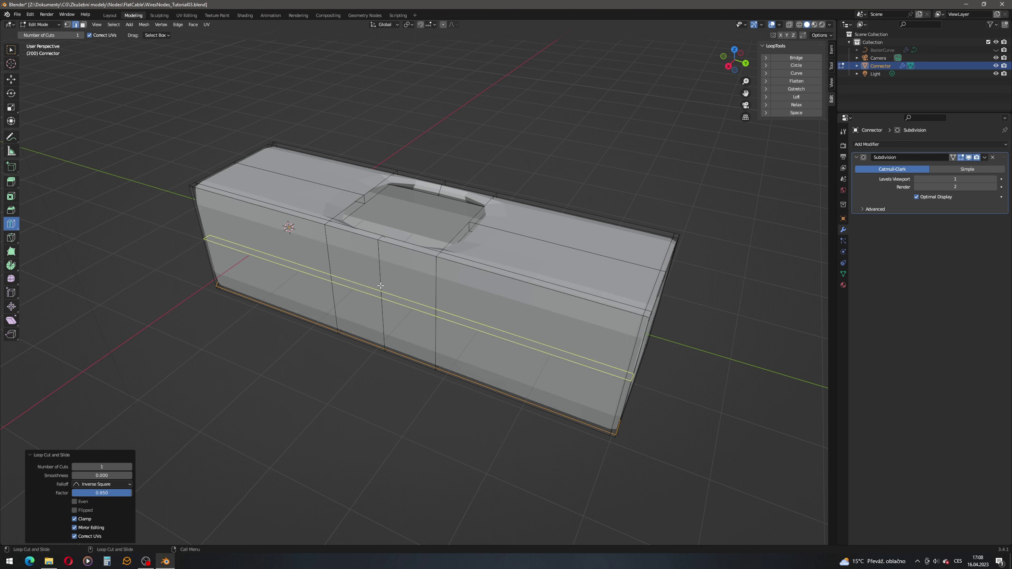
Cut another horizontal front loop at -0.95, then flip its factor to hug the top front edge.
click(413, 291)
key(BackSpace)
text(-0.95)
key(Return)
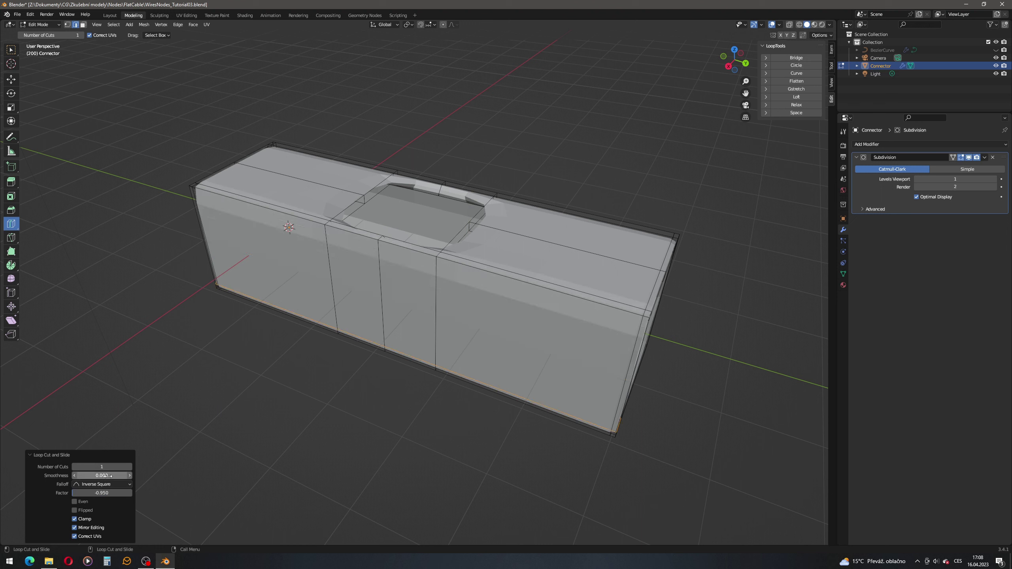
click(101, 492)
key(Home)
key(Delete)
key(Return)
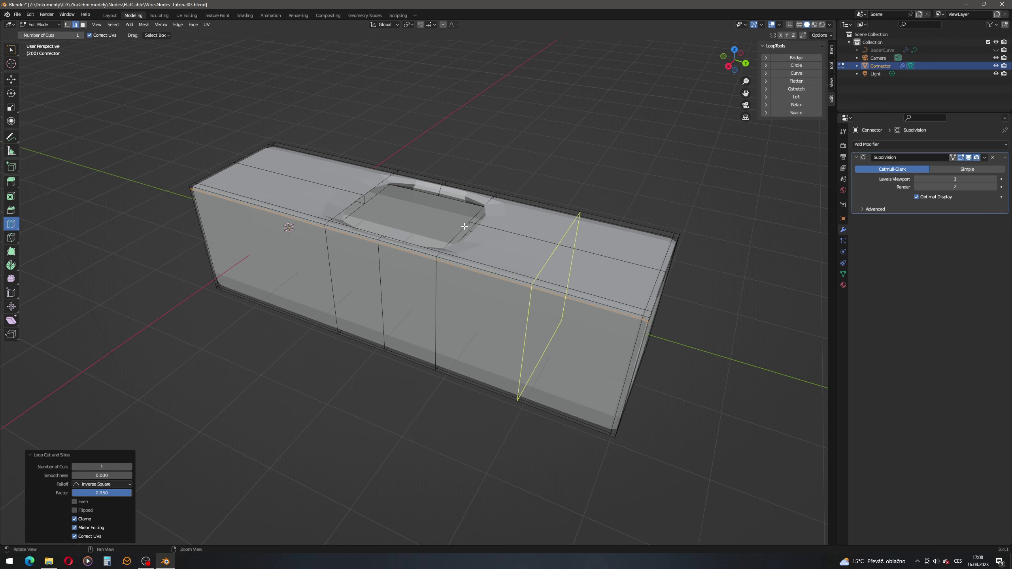
middle_drag(549, 259, 354, 241)
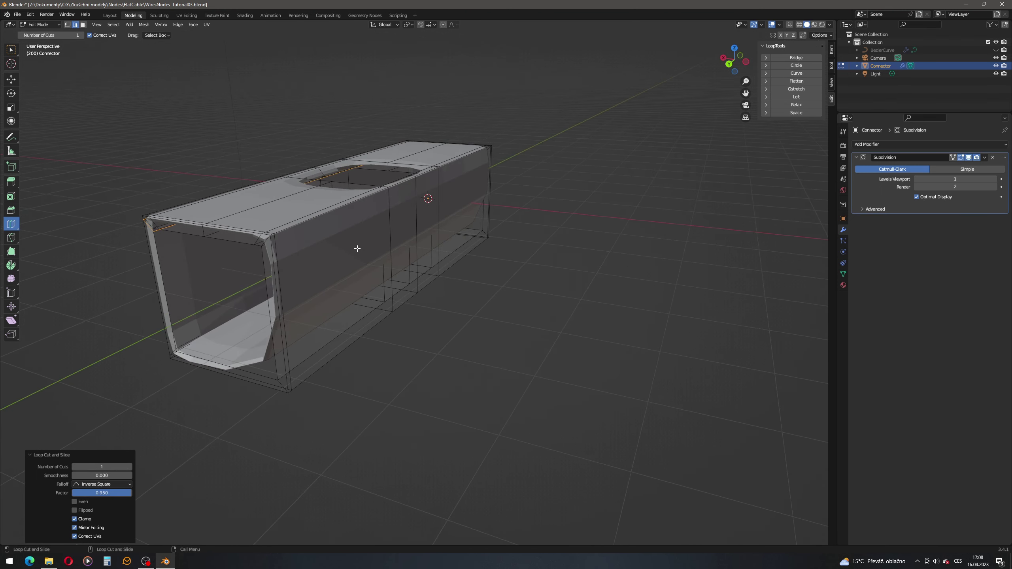
Cut a loop along the middle of the side face and test slide factors 0.95 and 0.
click(391, 251)
click(105, 493)
text(0.95)
key(Return)
key(ctrl+z)
click(104, 493)
text(0)
key(Return)
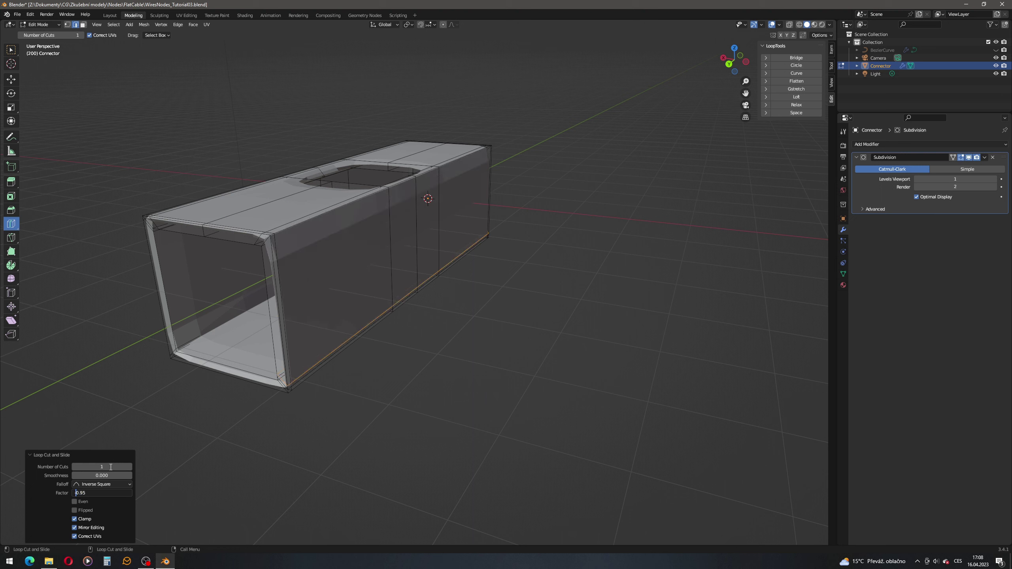
key(minus)
Reset the side loop to centre, then slide it to factor 0.95 against the inner edge.
middle_drag(322, 322, 378, 353)
click(100, 492)
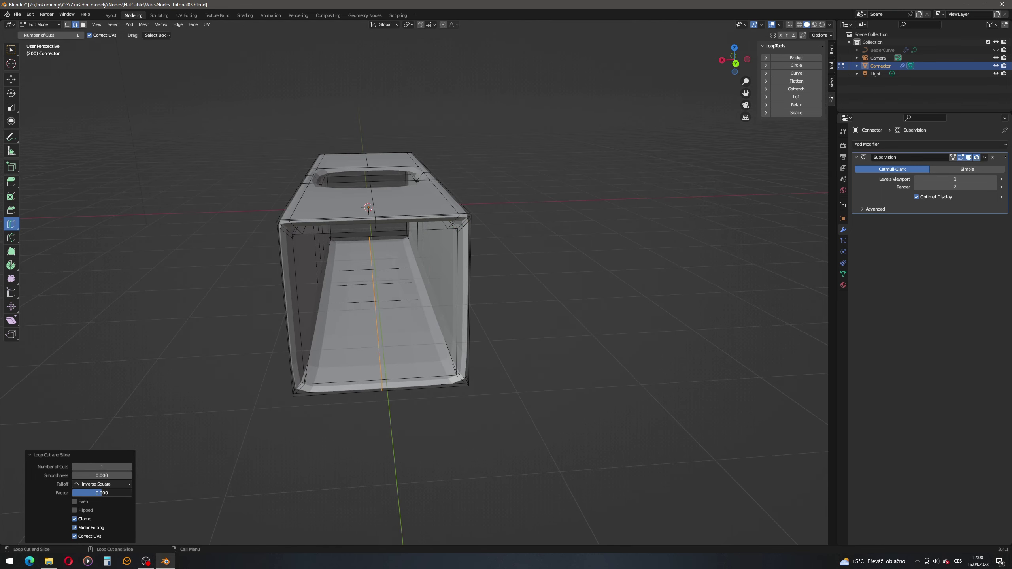
text(0.95)
key(Return)
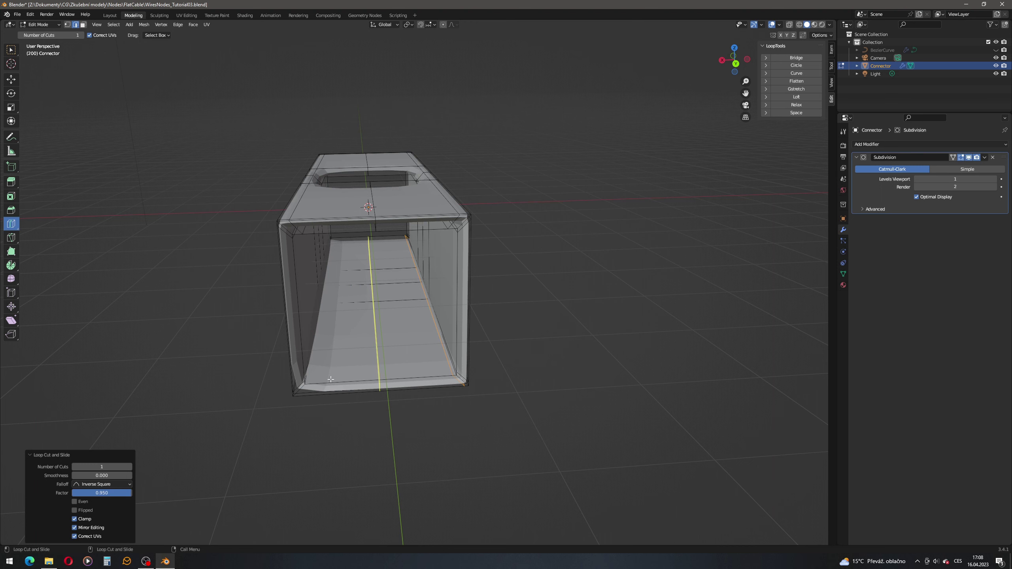
click(116, 492)
text(0.95)
key(Return)
middle_drag(358, 295, 451, 252)
Cut a loop across the box and slide it to factor -0.9 beside the hole.
click(510, 266)
right_click(511, 268)
click(99, 493)
text(0.95)
key(Return)
click(104, 483)
click(104, 482)
click(104, 493)
key(BackSpace)
text(-0.9)
key(Return)
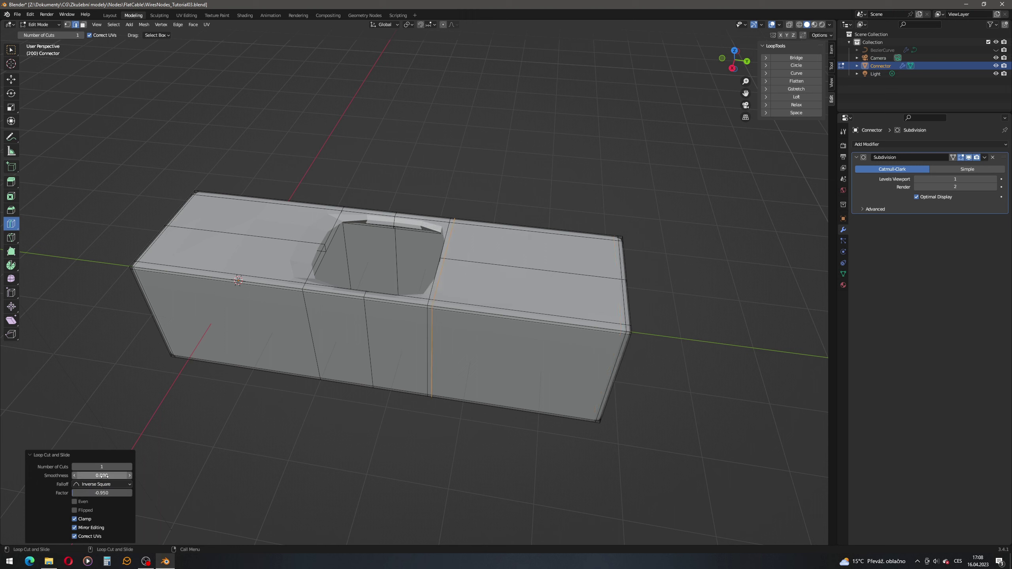
Cut a loop left of the hole, slid to factor 0.95 next to its edge.
click(239, 325)
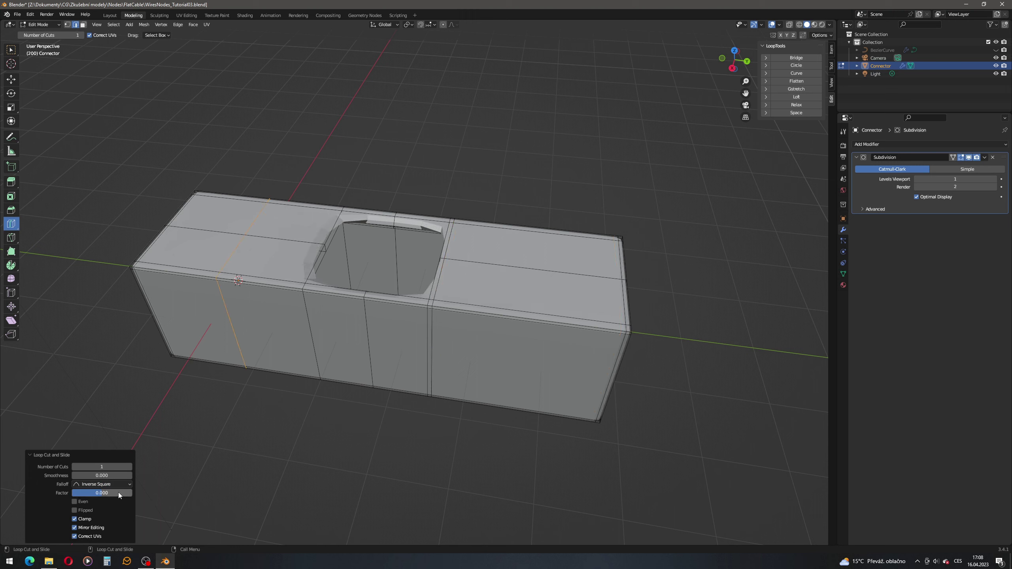
click(115, 492)
text(0.95)
key(Return)
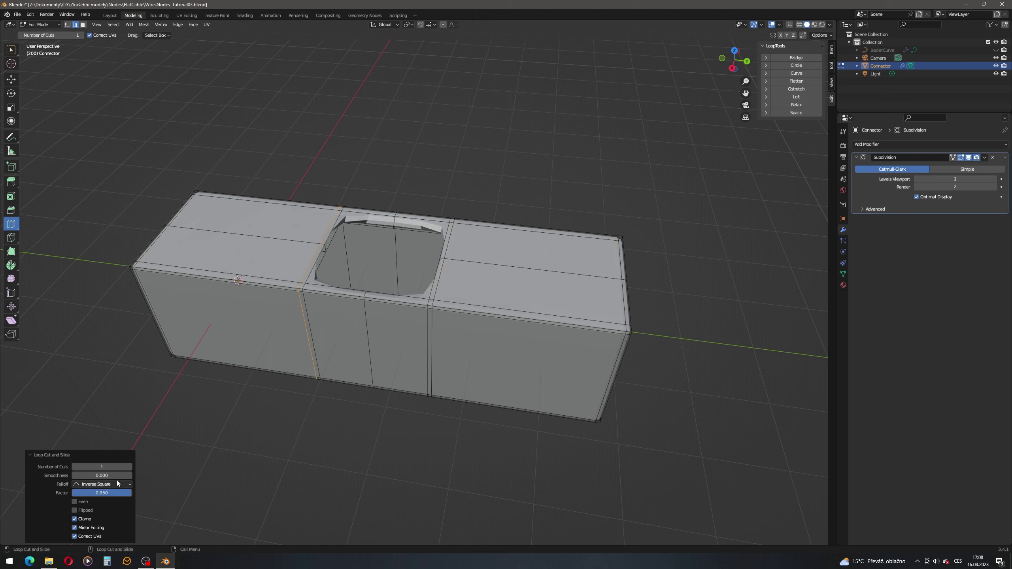
shift+middle_drag(304, 335, 428, 288)
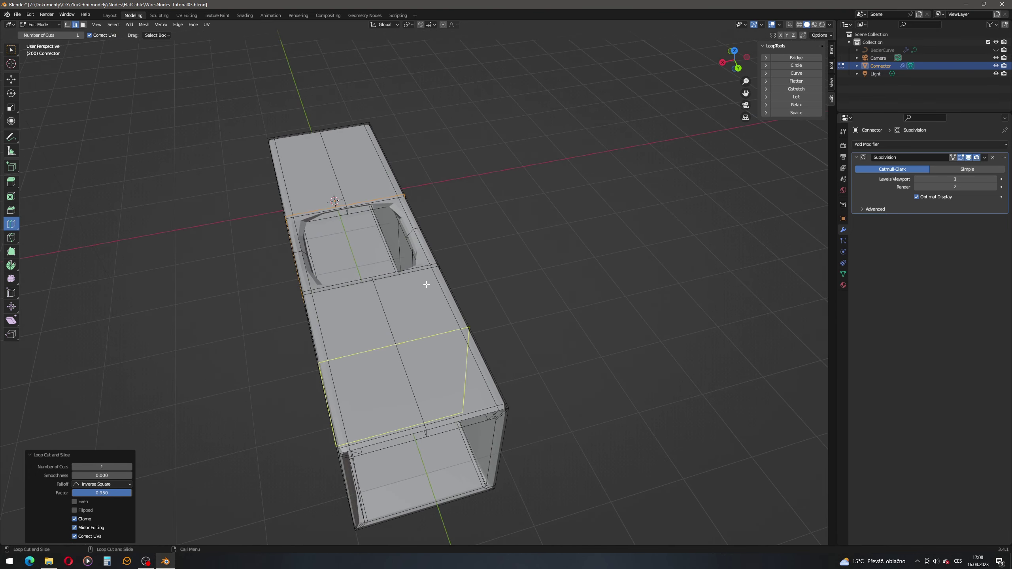
Cut two lengthwise loops along the top face at factor 0.9, with even sliding off.
drag(489, 408, 490, 408)
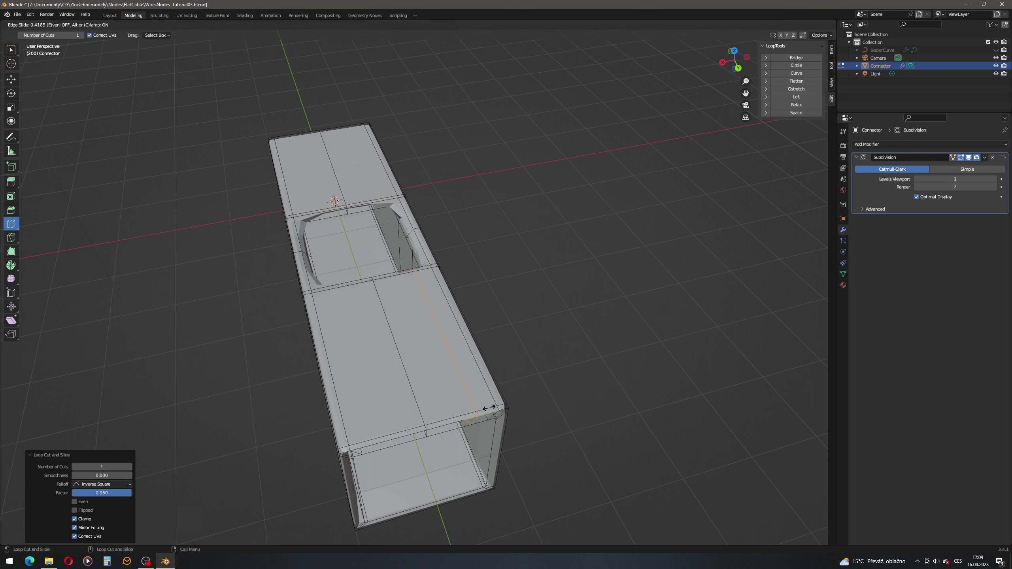
click(503, 405)
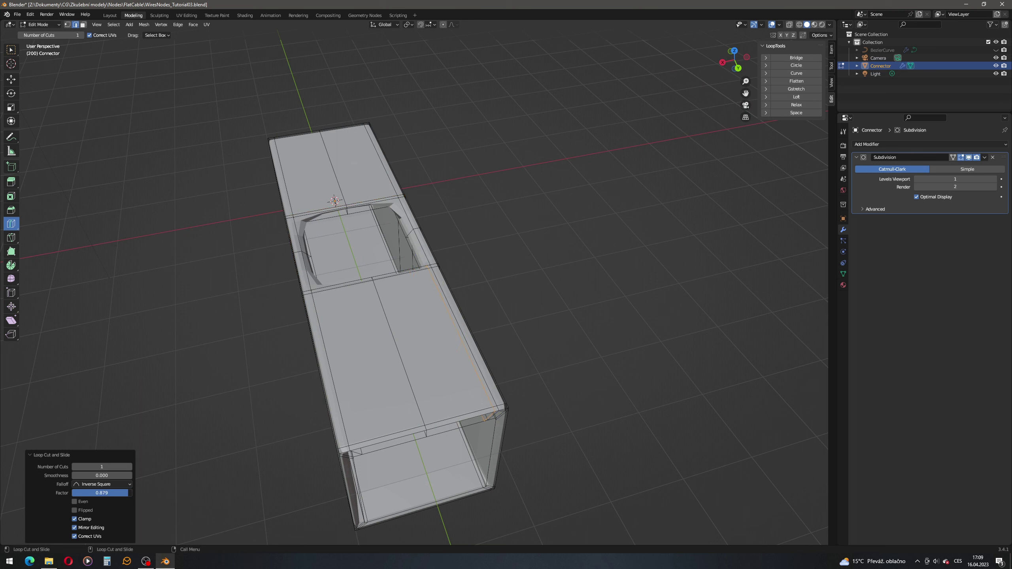
click(104, 493)
text(0)
key(Return)
drag(395, 423, 355, 431)
click(109, 501)
click(109, 494)
text(0.9)
key(Return)
click(74, 501)
Cut two more top-face loops near the far end, slid to factors -0.9 and 0.9.
middle_drag(359, 370, 414, 330)
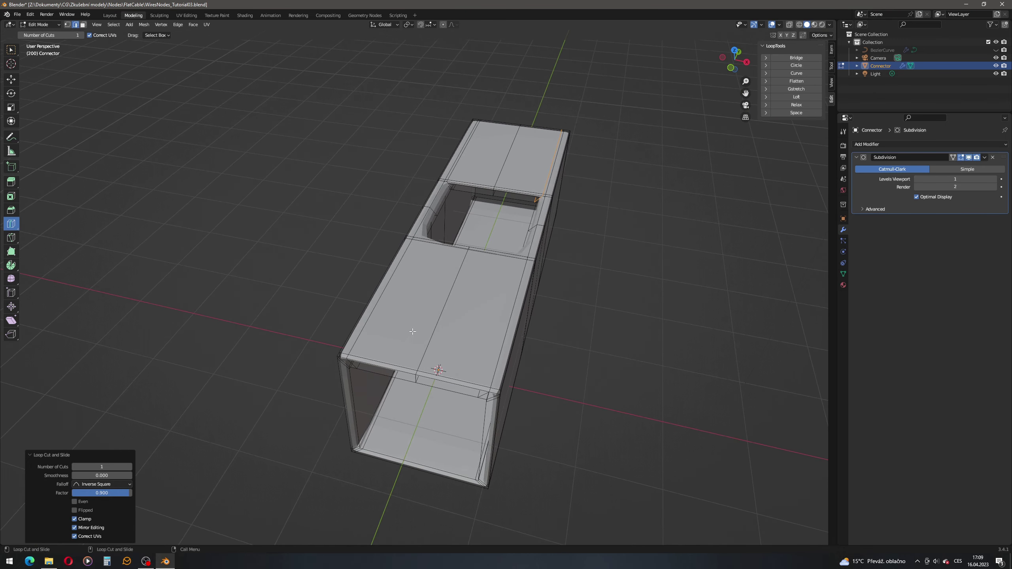
drag(438, 252, 413, 249)
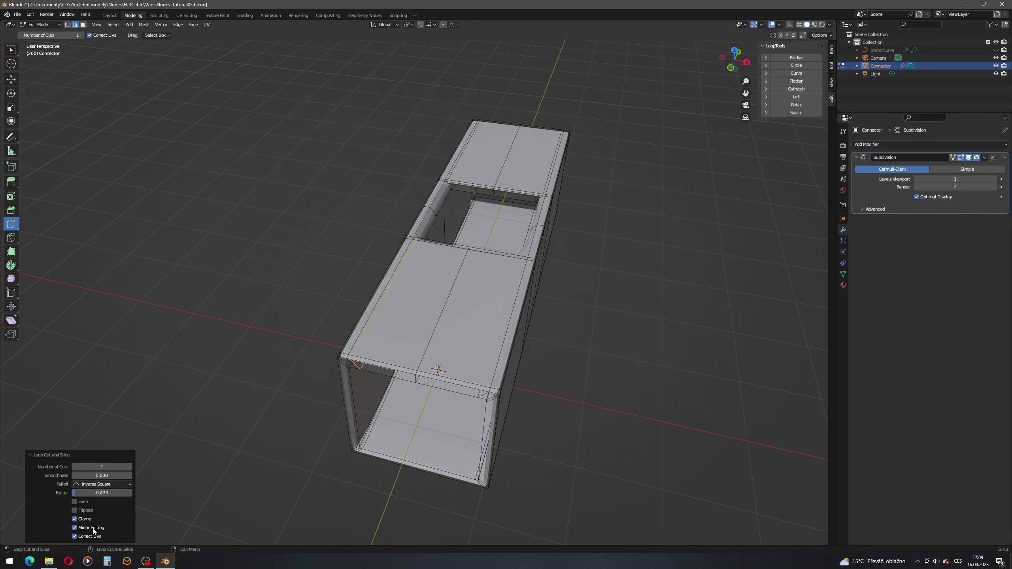
click(100, 492)
text(-0.9)
key(Return)
click(460, 364)
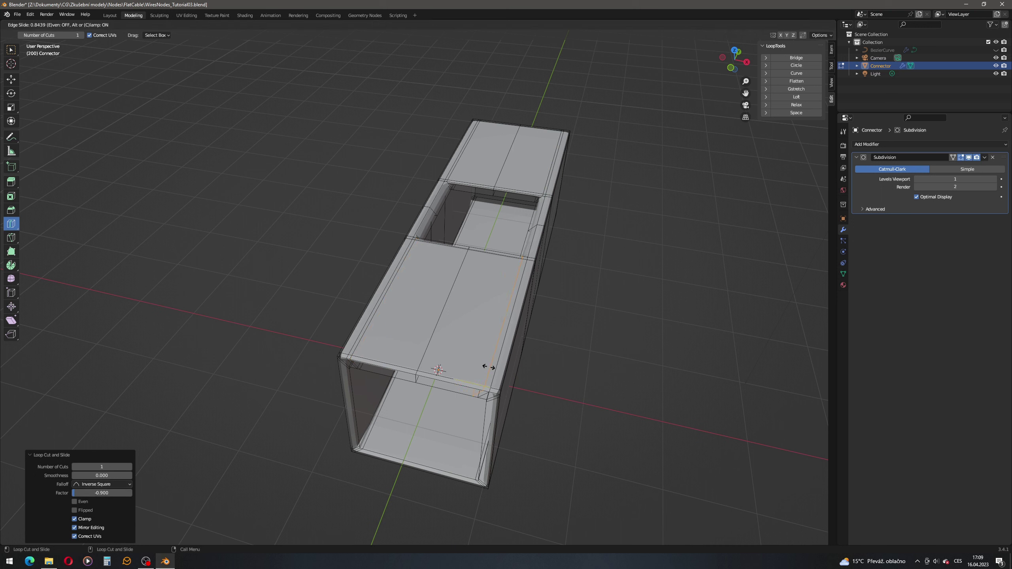
click(488, 367)
click(113, 493)
text(0.9)
key(Return)
middle_drag(434, 358, 354, 294)
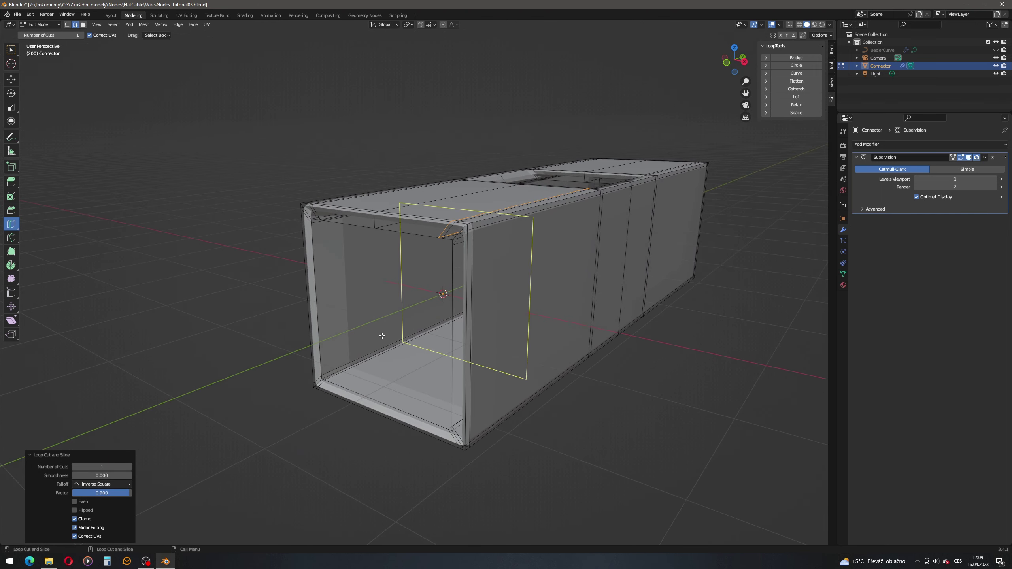
Cut loops near both open ends, slid to factors 0.98 and -0.98.
drag(386, 348, 311, 376)
click(107, 493)
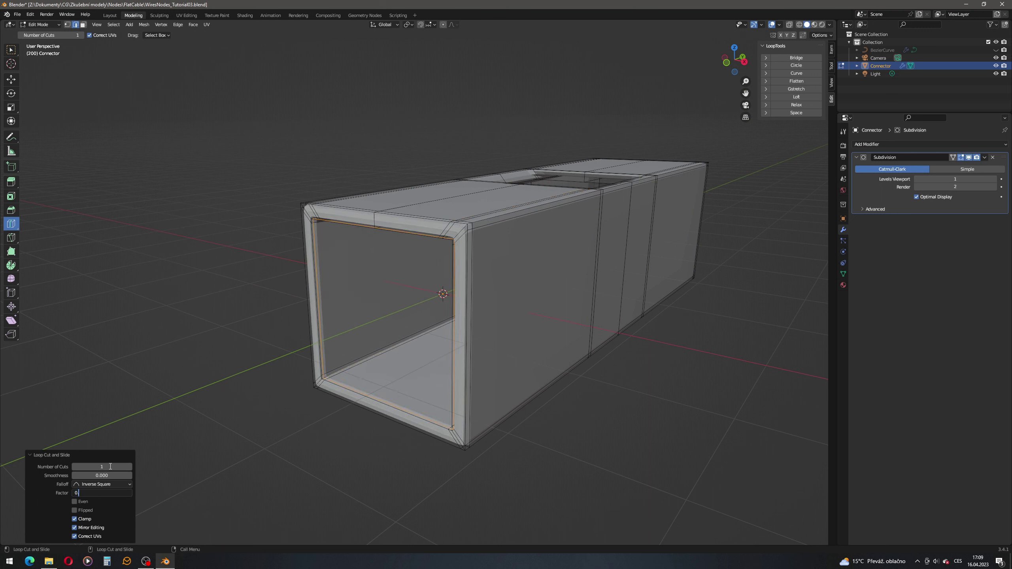
key(Return)
middle_drag(591, 276, 433, 281)
drag(529, 381, 597, 415)
click(98, 492)
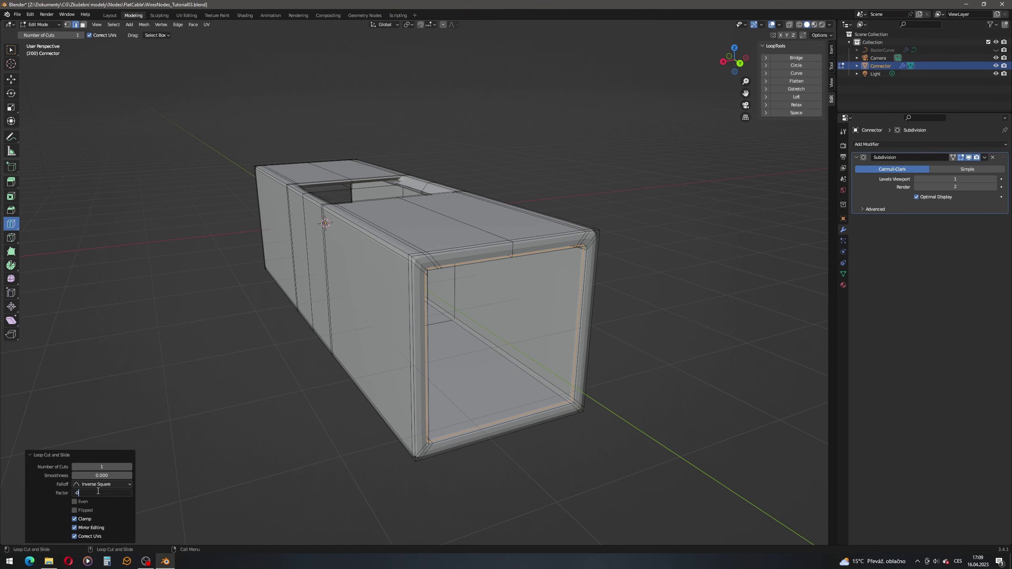
text(-0.98)
key(Return)
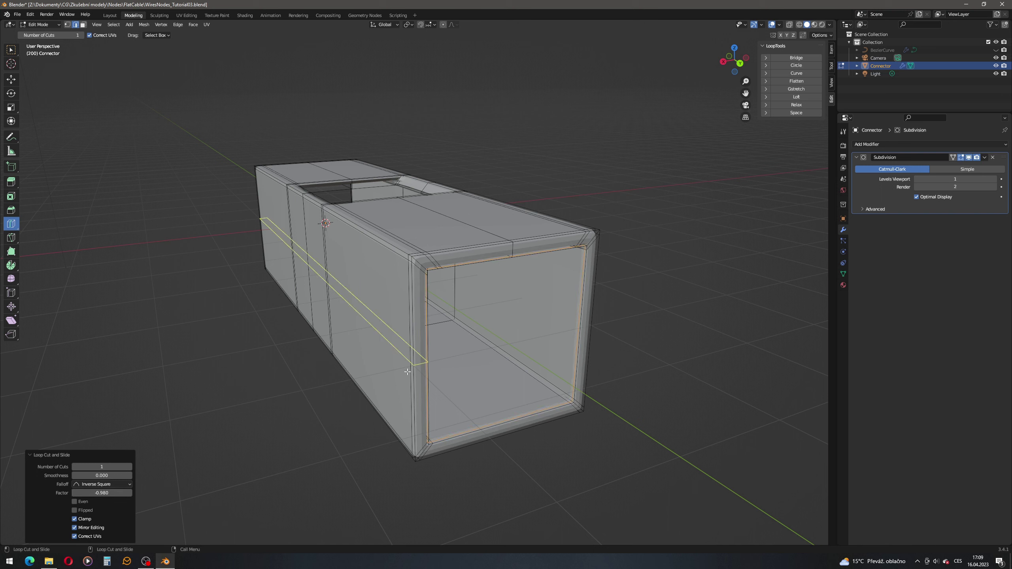
Cut two edge loops around the open end's frame rim.
mouse_move(421, 264)
mouse_down()
mouse_move(436, 243)
mouse_move(439, 264)
mouse_up()
middle_drag(439, 264, 407, 234)
mouse_move(407, 234)
mouse_down()
mouse_move(427, 231)
mouse_move(424, 241)
mouse_up()
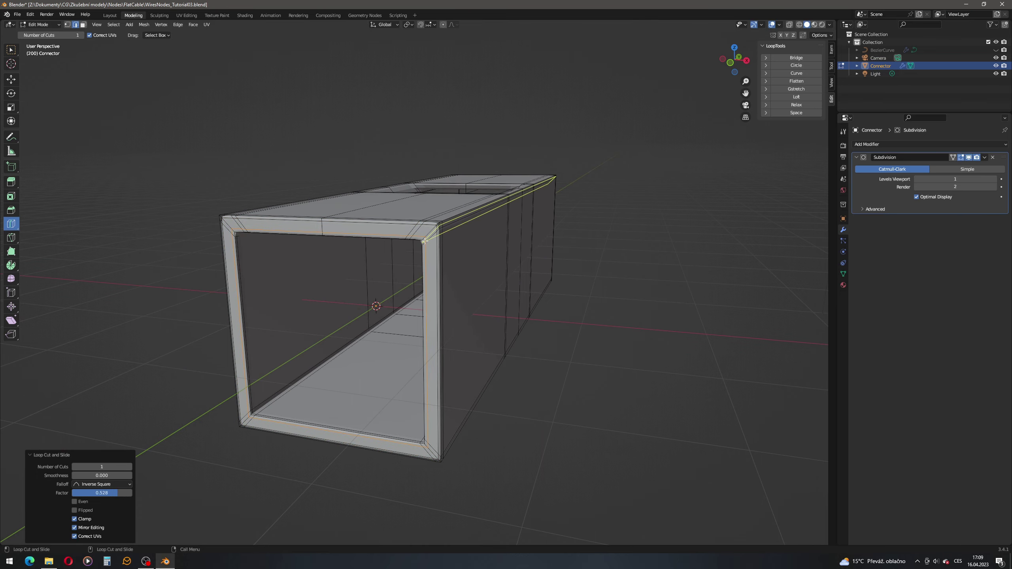
Cut a loop around the top hole and slide it close to the rim.
click(11, 50)
middle_drag(424, 142, 342, 180)
scroll(402, 204, up, 3)
scroll(327, 119, down, 3)
scroll(259, 226, up, 2)
click(11, 225)
mouse_move(462, 248)
mouse_down()
mouse_move(467, 242)
mouse_move(465, 251)
mouse_up()
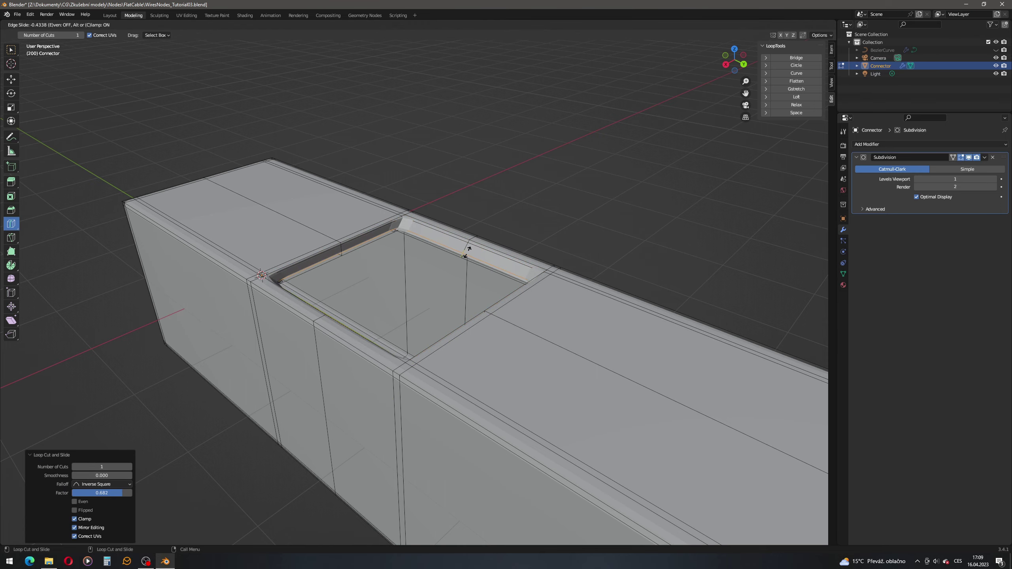
click(466, 251)
middle_drag(466, 251, 428, 295)
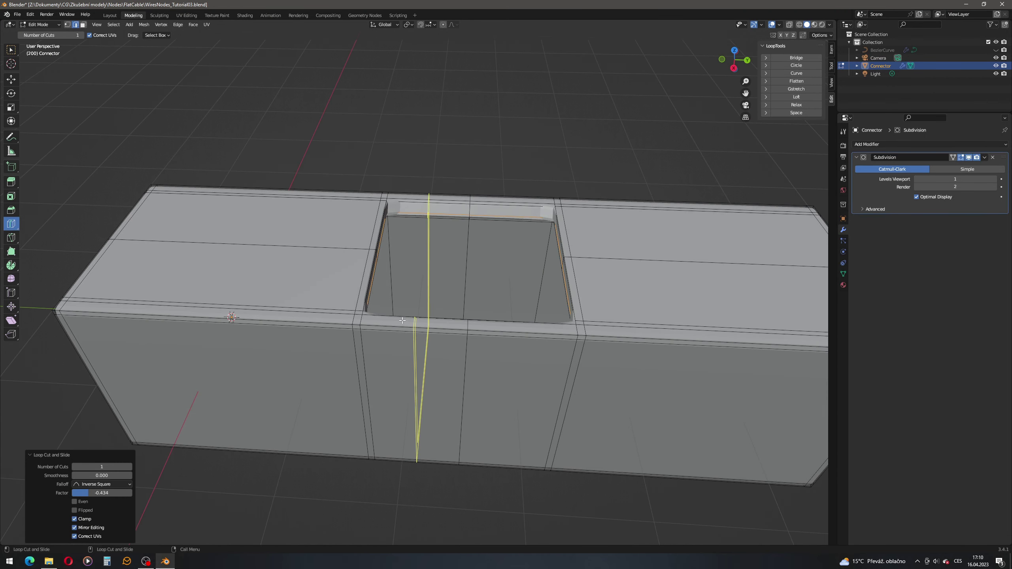
Cut loops on both sides of the hole, sliding one to factor -0.873 toward the slot.
drag(402, 320, 354, 325)
drag(511, 327, 566, 333)
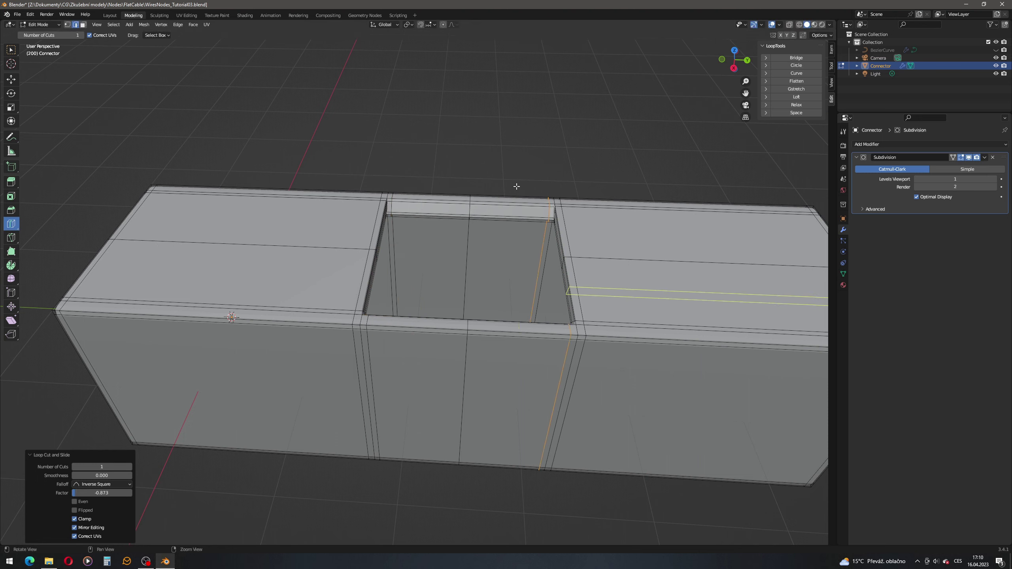
middle_drag(516, 186, 378, 291)
middle_drag(438, 319, 501, 278)
scroll(433, 303, down, 2)
scroll(433, 304, down, 3)
scroll(515, 272, down, 5)
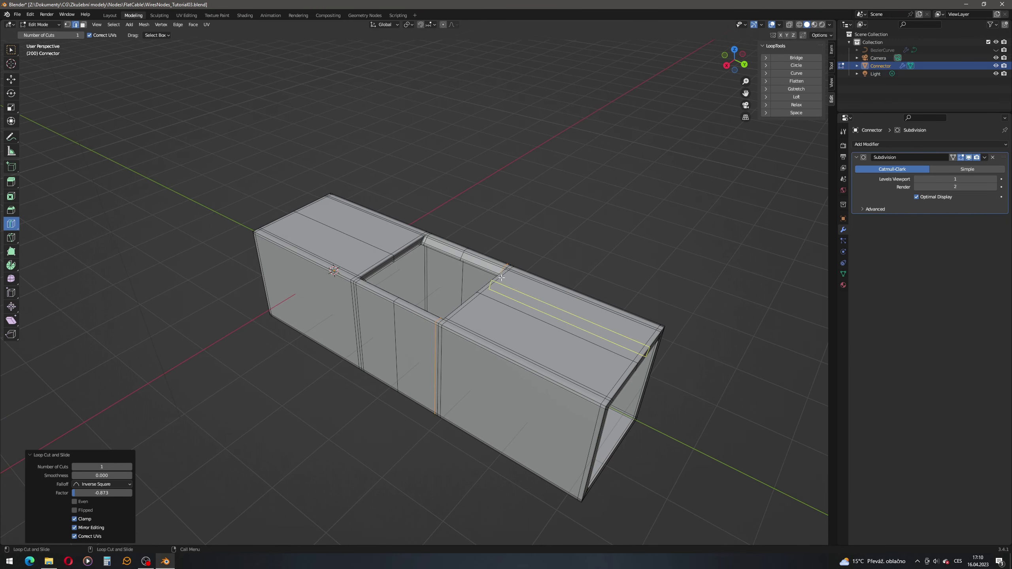
shift+middle_drag(650, 335, 461, 272)
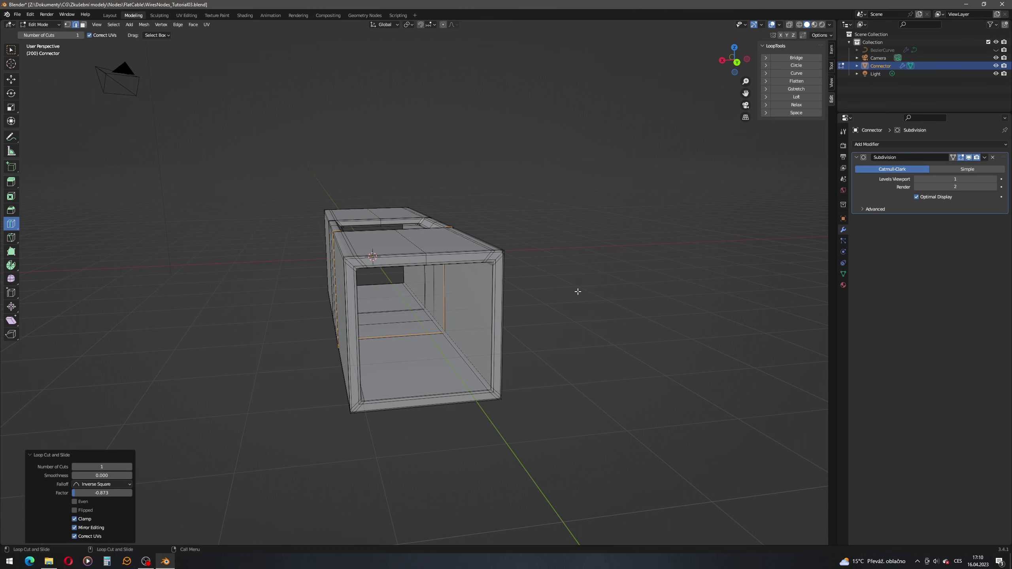
Return to Object Mode and add a cube mesh to the scene.
click(16, 51)
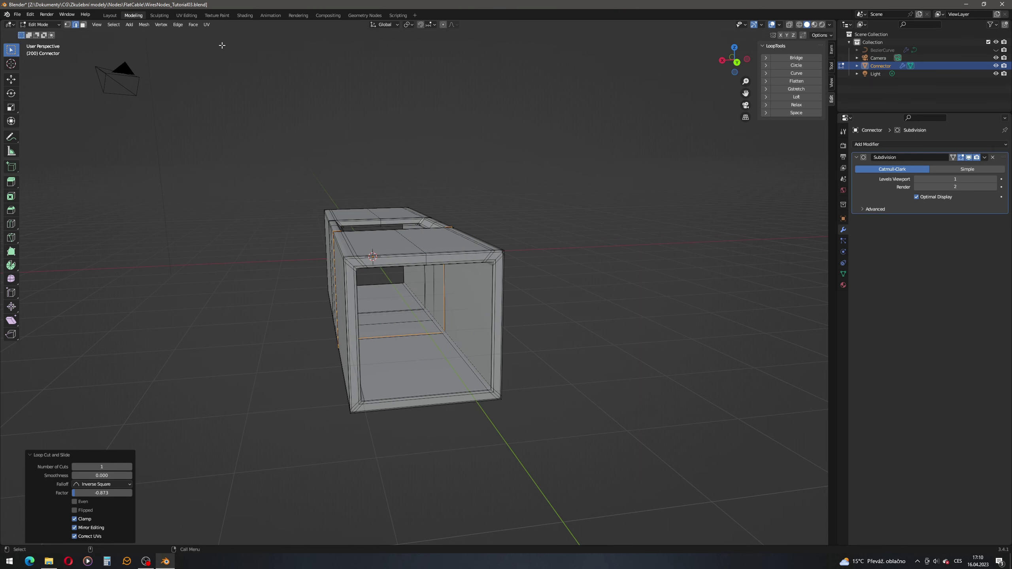
click(466, 159)
middle_drag(798, 128, 605, 174)
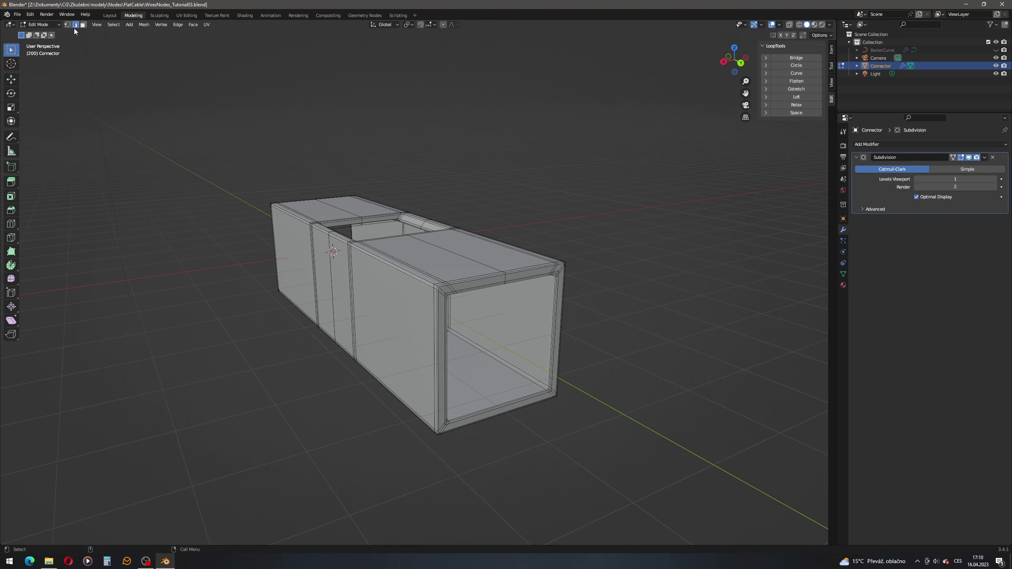
click(44, 25)
click(71, 38)
click(104, 24)
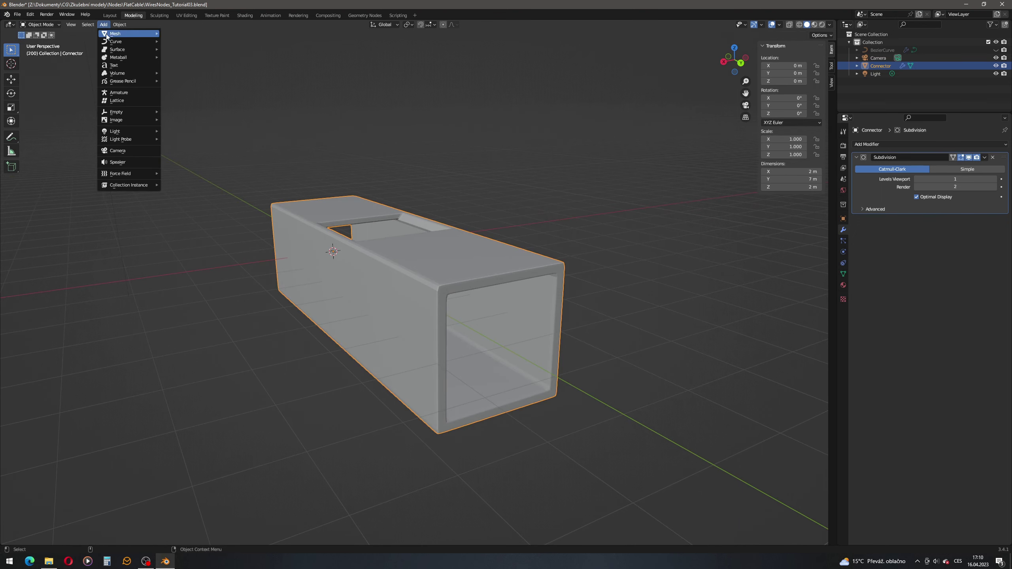
mouse_move(160, 35)
click(191, 41)
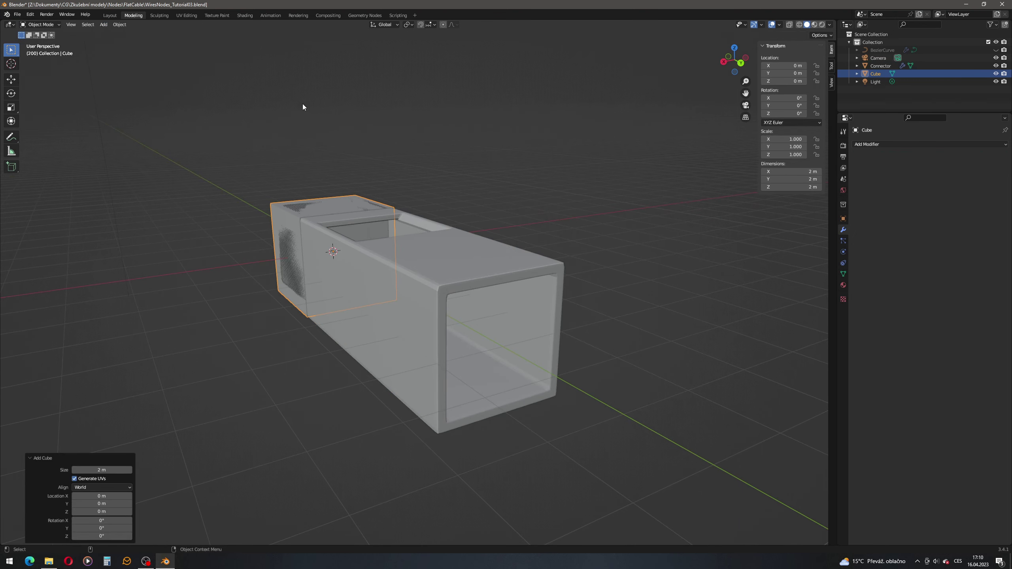
Scale the new cube to 0.853 in X and Z inside the Connector.
middle_drag(358, 140, 465, 222)
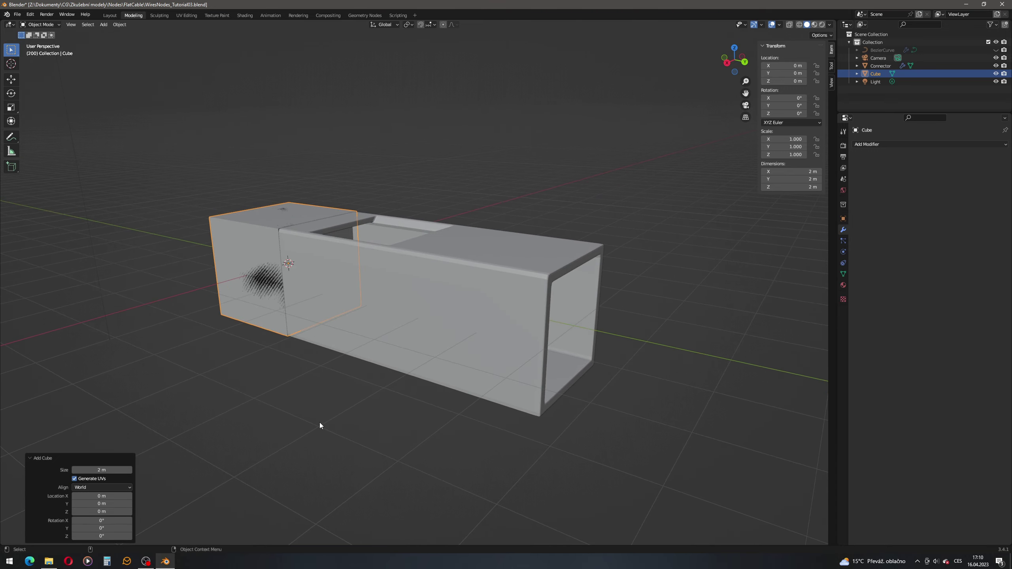
middle_drag(556, 151, 657, 177)
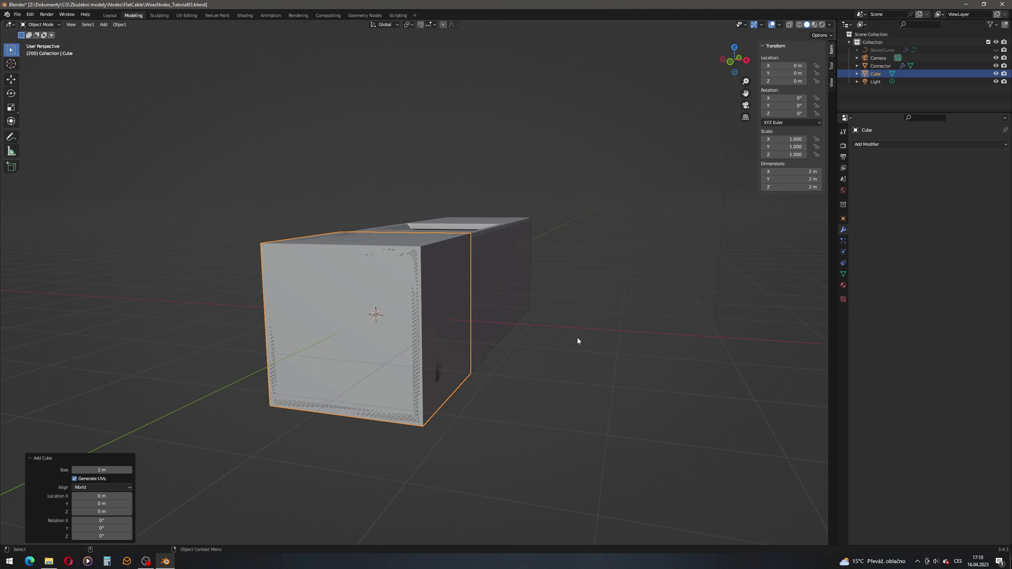
key(shift+space)
key(s)
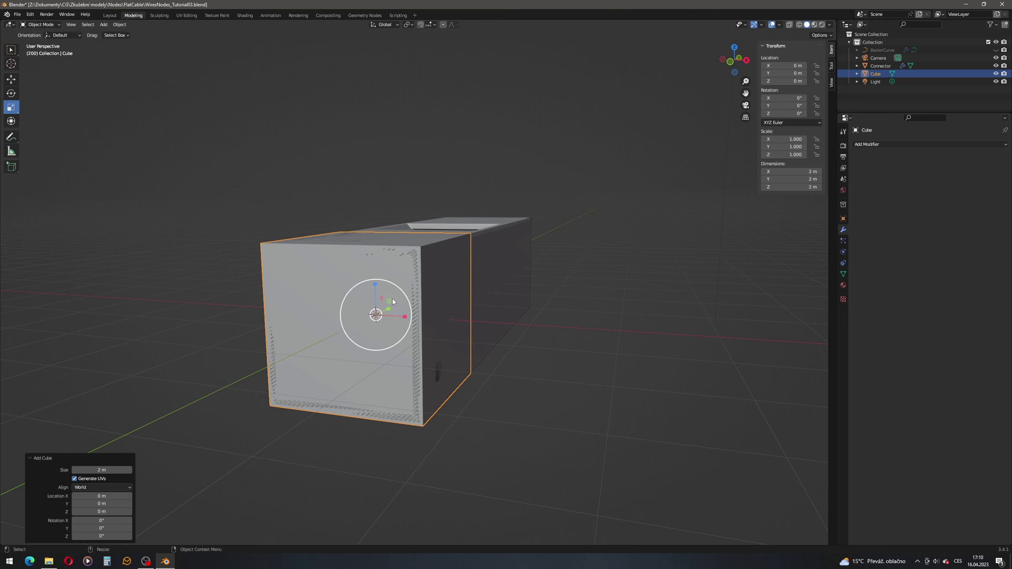
drag(390, 303, 388, 305)
middle_drag(641, 241, 500, 258)
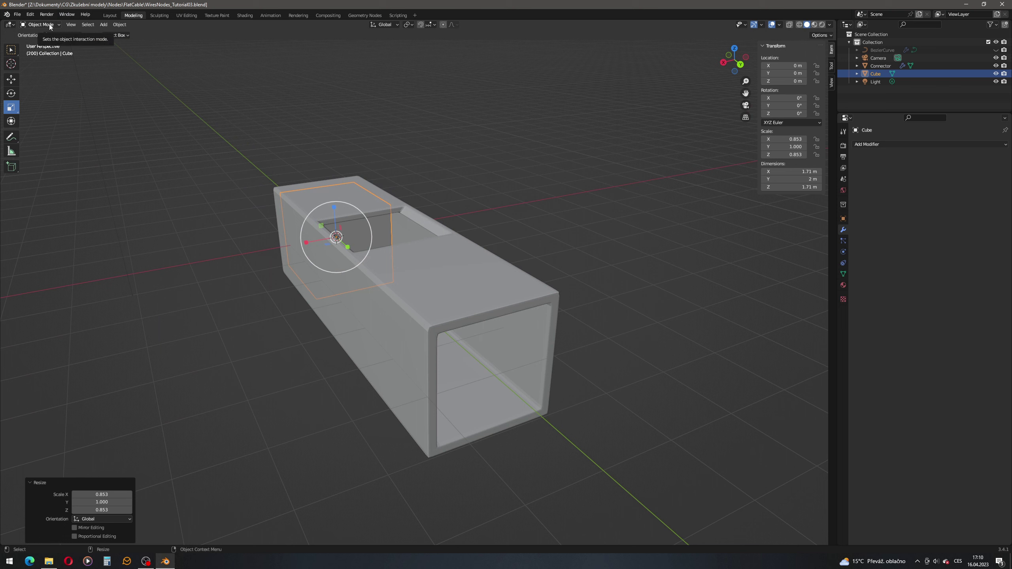
Rename the cube 'ConnectorInside' in the outliner.
click(872, 74)
double_click(873, 74)
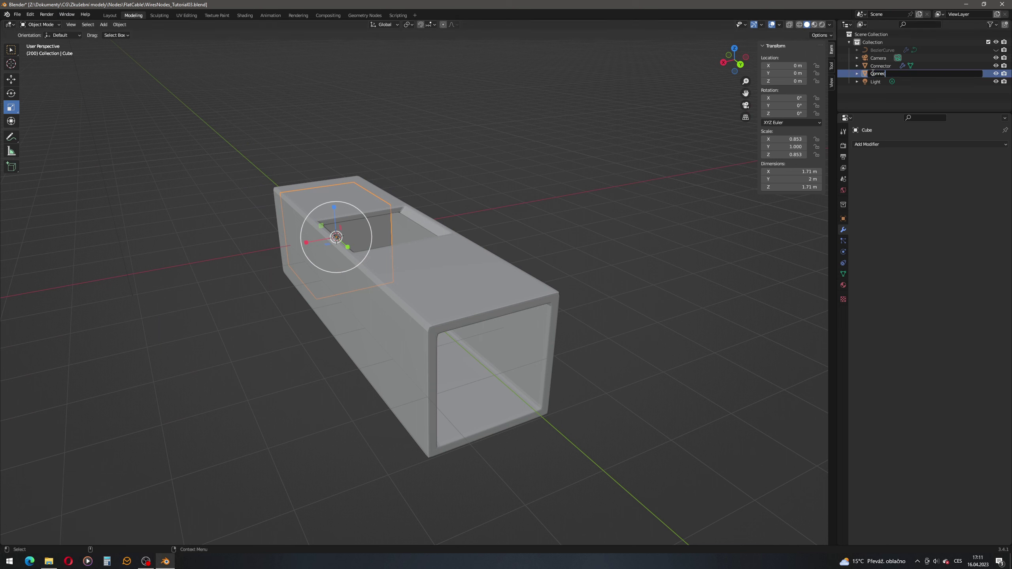
text(ConnectorInside)
key(Return)
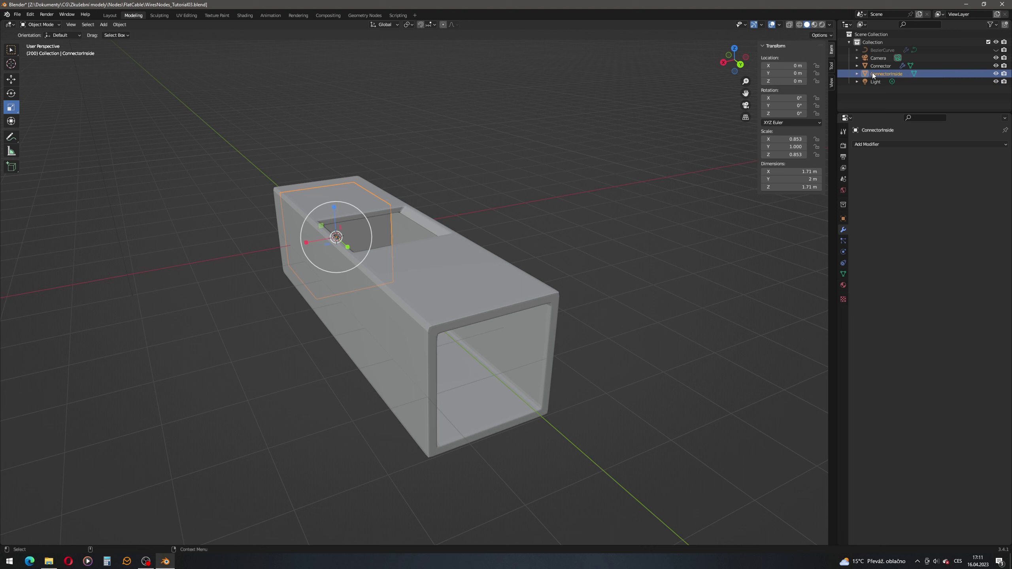
In Edit Mode, move the cube's end face 5 m along Y.
click(40, 25)
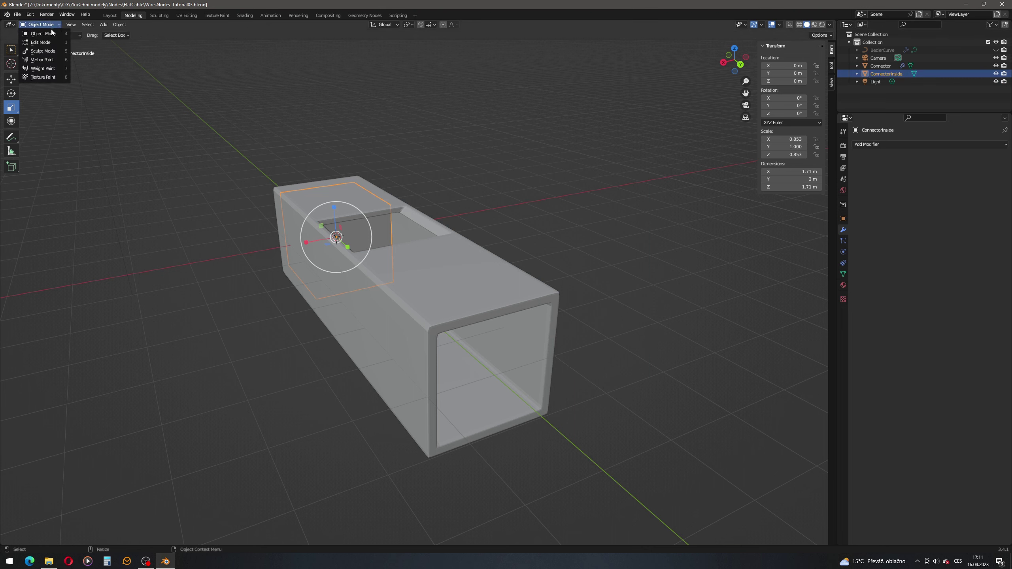
click(44, 41)
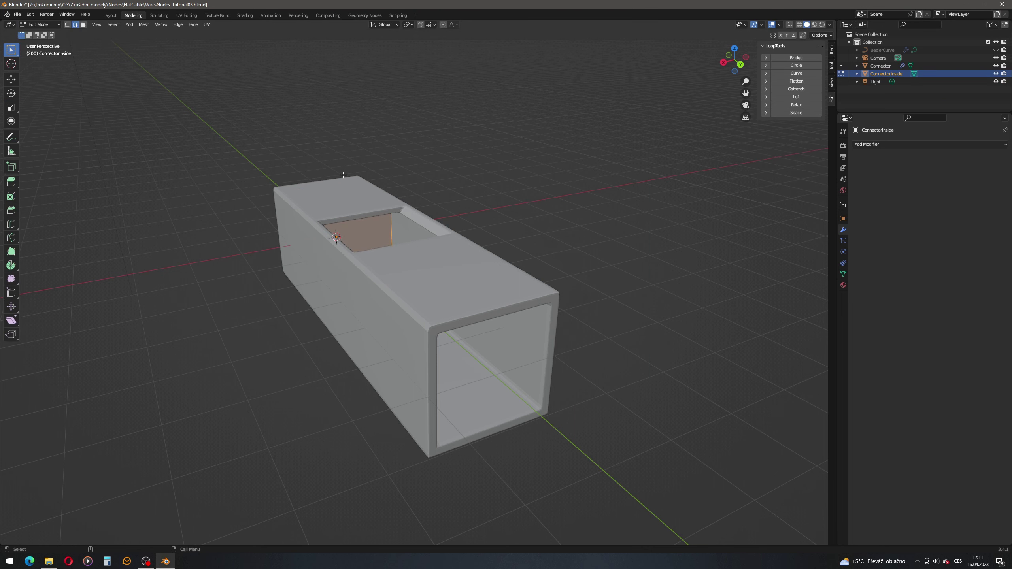
click(377, 233)
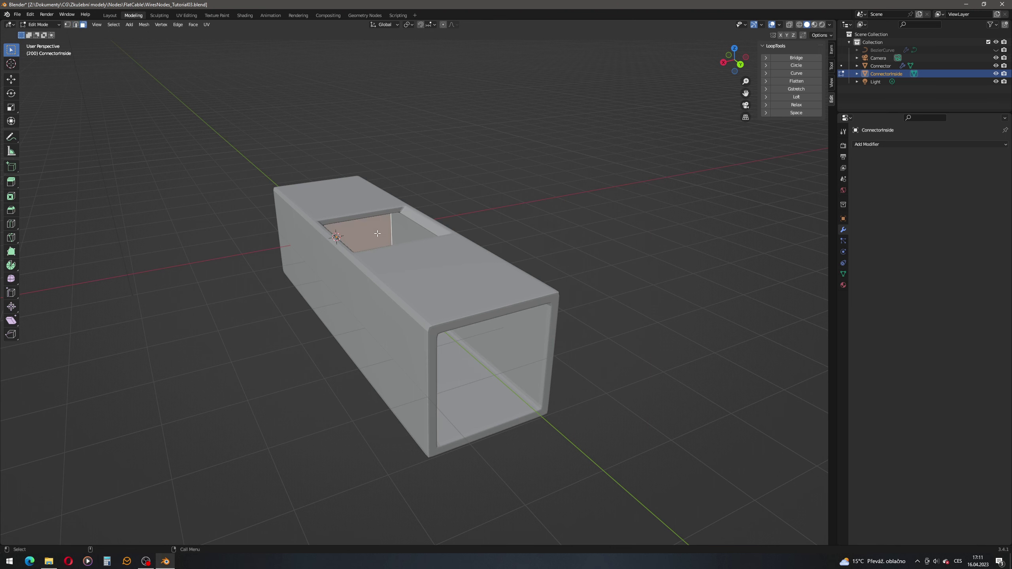
middle_drag(409, 252, 342, 285)
key(shift+space)
key(g)
drag(342, 286, 406, 300)
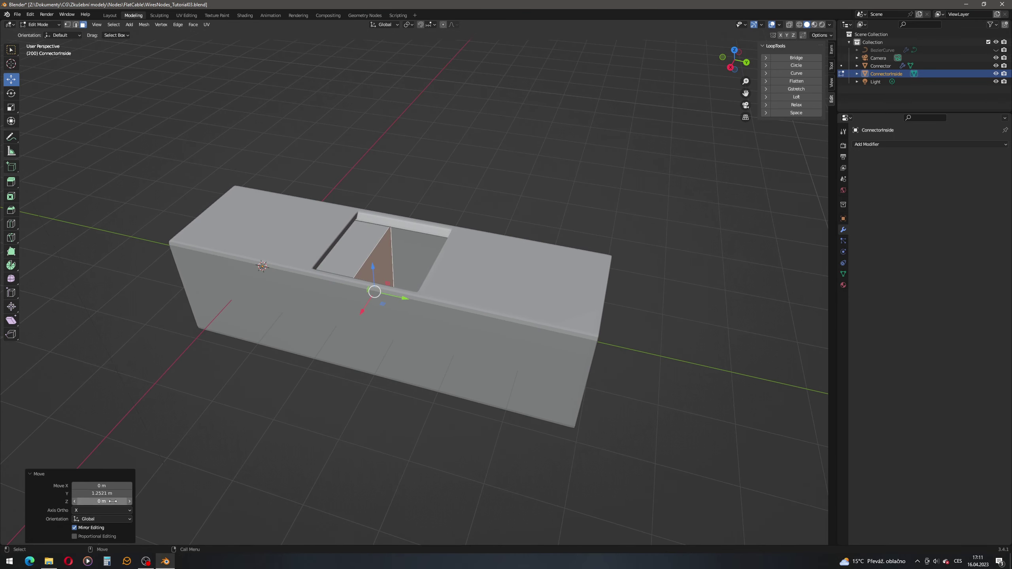
double_click(102, 493)
text(5)
key(Return)
Deselect the moved face and inspect the stretched block from a low side view.
middle_drag(359, 302, 392, 292)
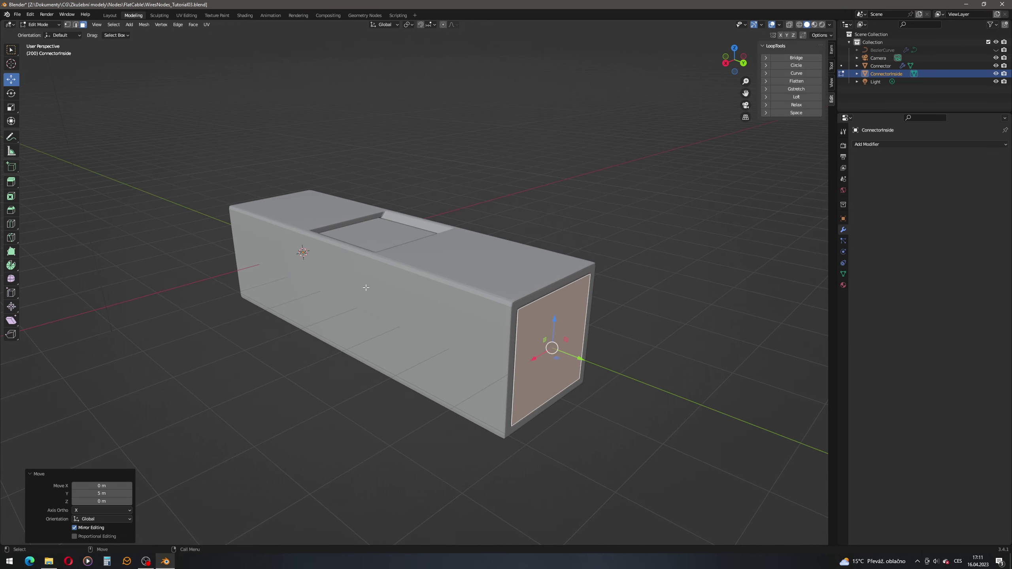
click(11, 50)
click(587, 189)
mouse_move(587, 189)
middle_down()
mouse_move(572, 205)
mouse_move(644, 210)
mouse_move(584, 201)
middle_up()
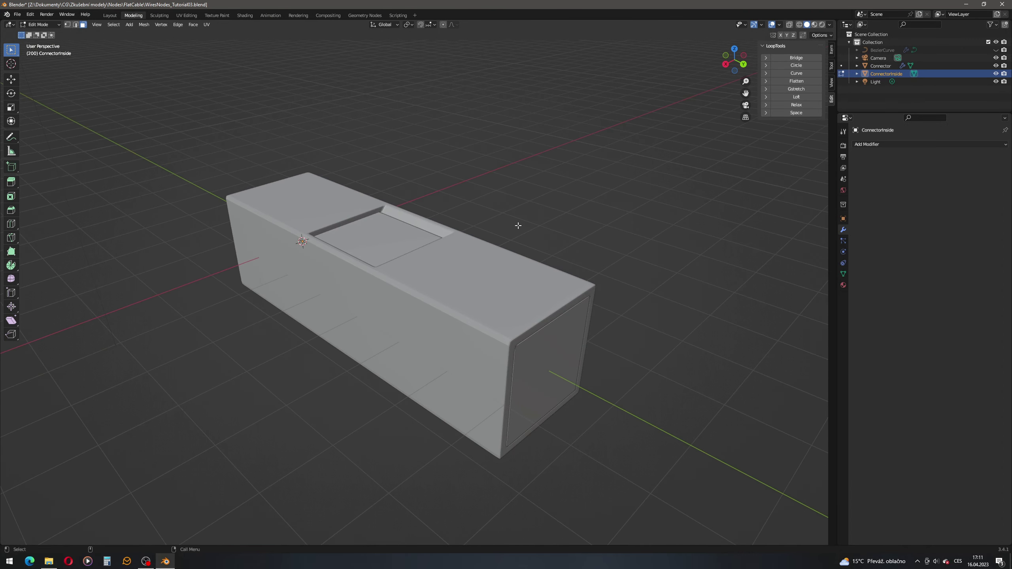
middle_drag(591, 247, 586, 239)
middle_drag(573, 323, 602, 292)
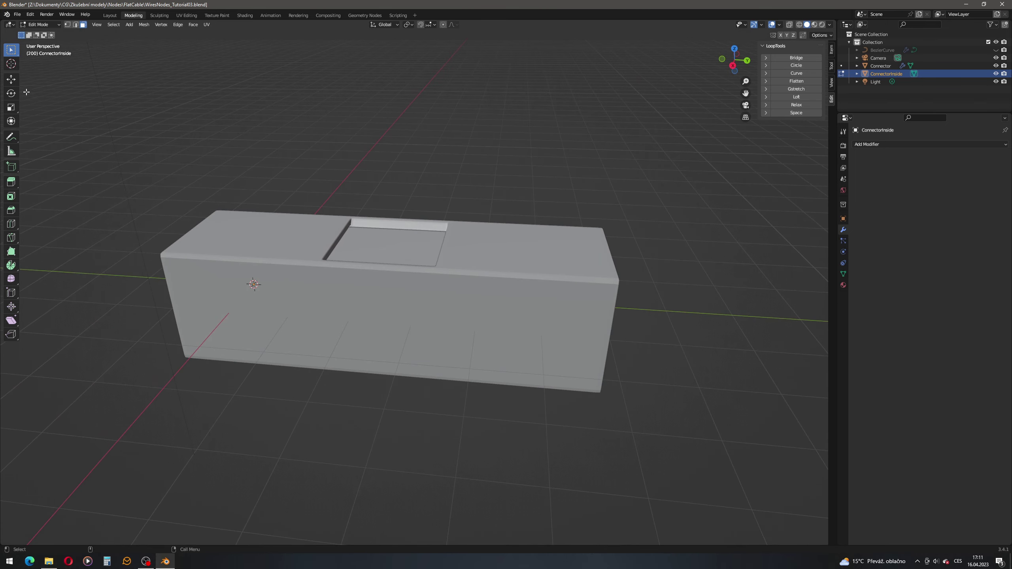
Cut an edge loop across ConnectorInside and offset-slide it into two loops at factor 0.222.
click(11, 223)
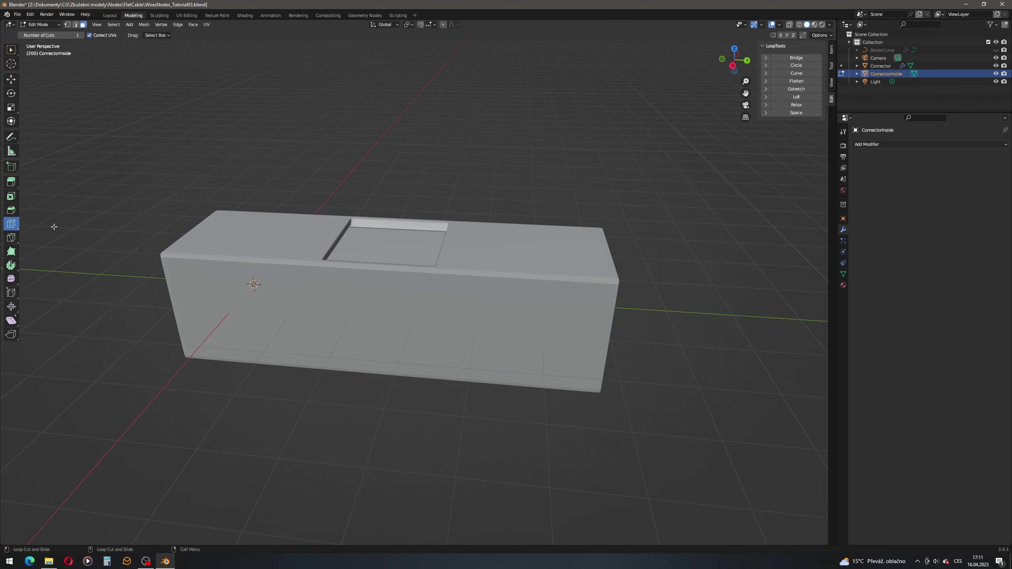
click(388, 248)
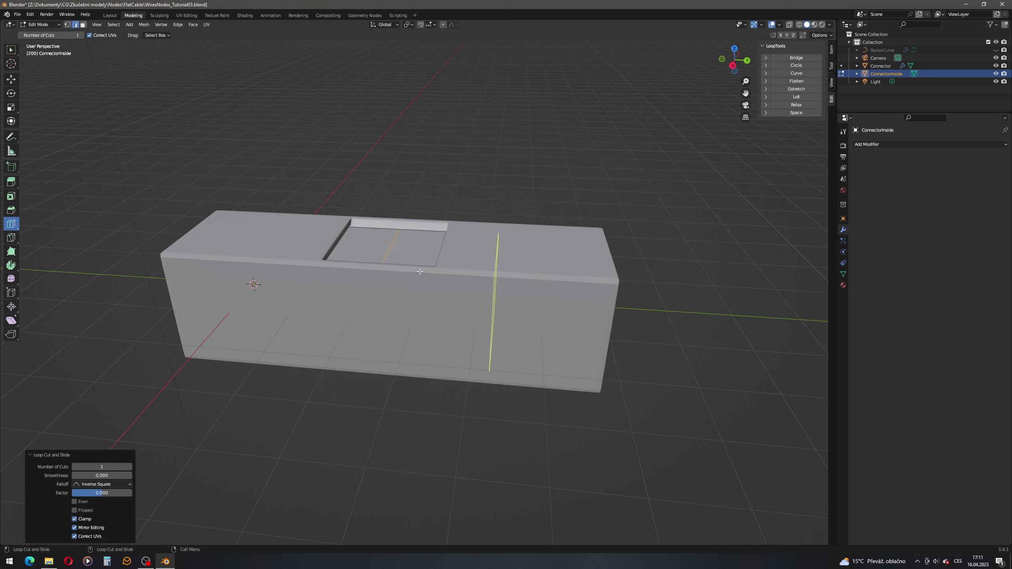
drag(13, 228, 48, 240)
drag(390, 251, 414, 254)
middle_drag(414, 254, 404, 237)
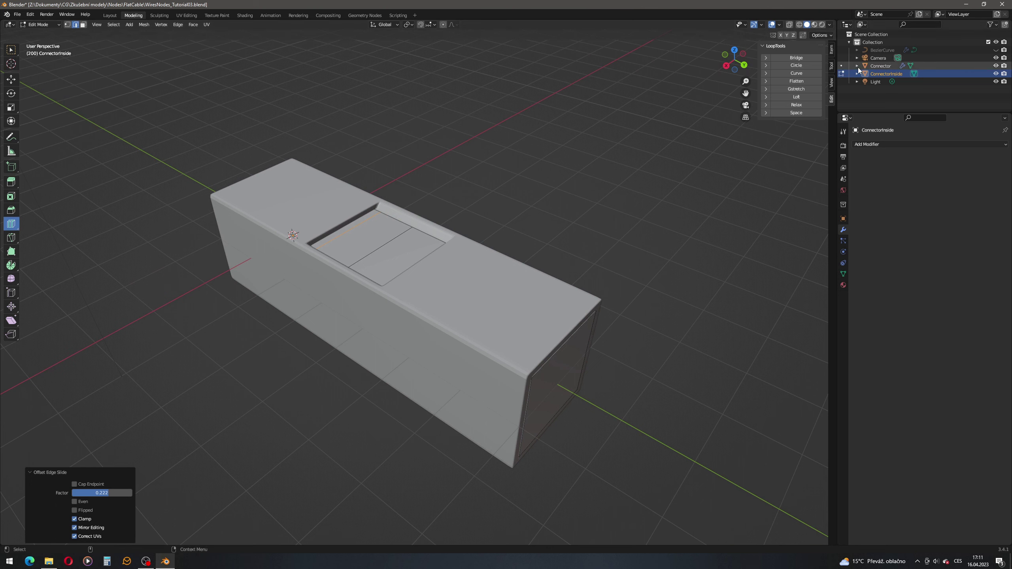
Hide the Connector shell and deselect the new edge loops.
click(995, 66)
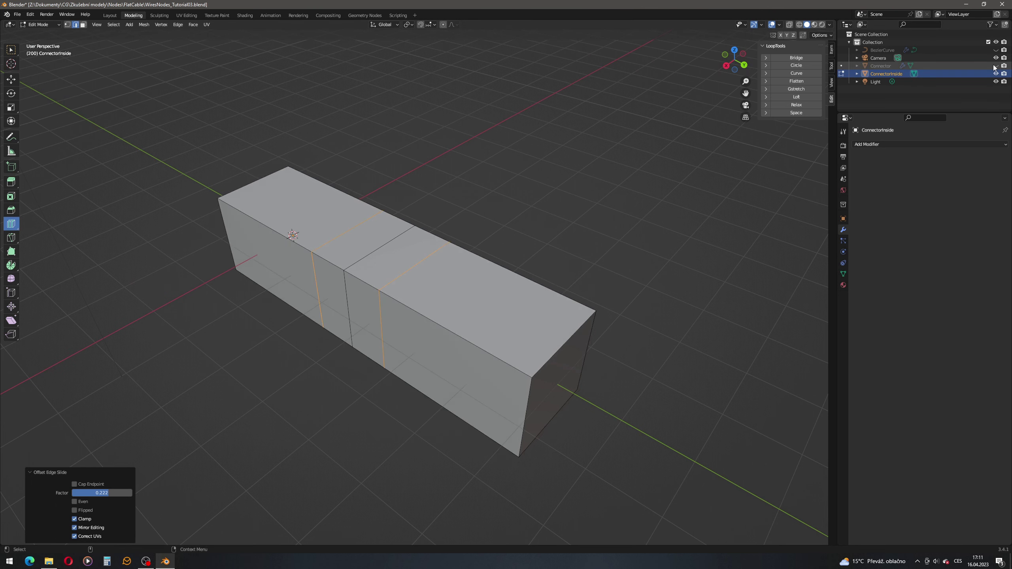
middle_drag(504, 219, 508, 205)
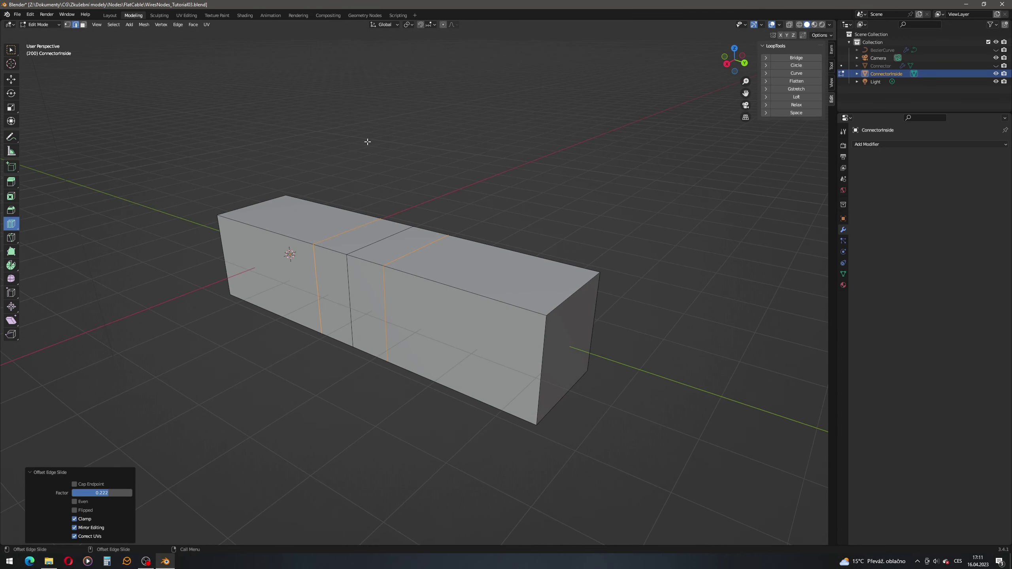
click(10, 52)
click(411, 134)
middle_drag(411, 133, 570, 332)
Inset both end faces of ConnectorInside, bridge them with LoopTools, then deselect.
click(562, 331)
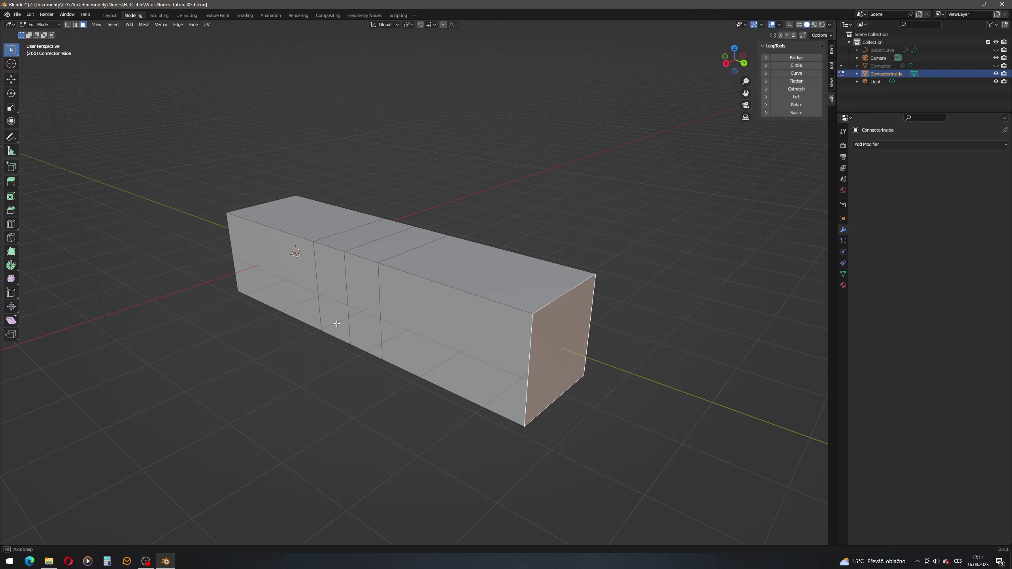
middle_drag(332, 323, 435, 314)
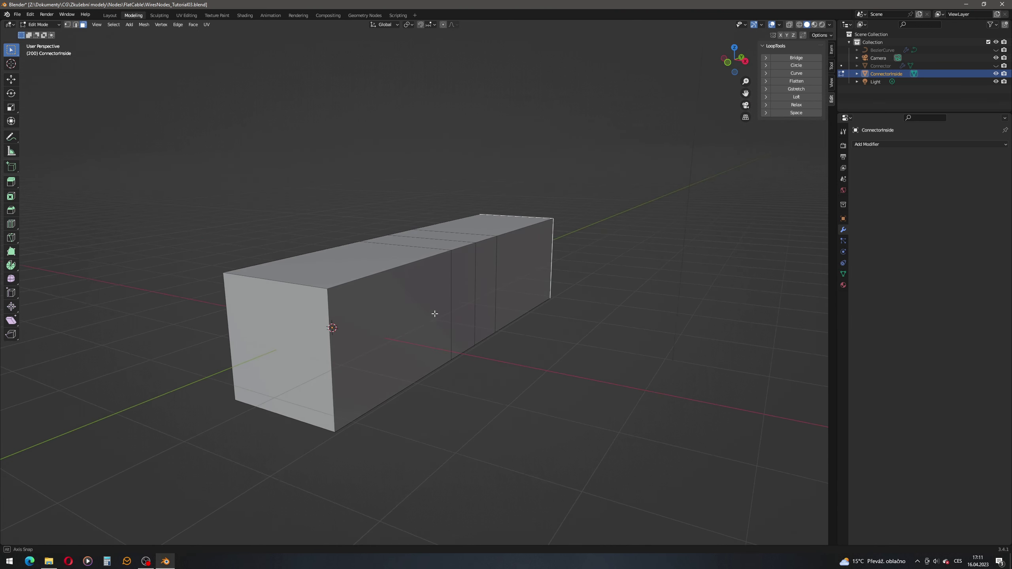
shift+click(307, 322)
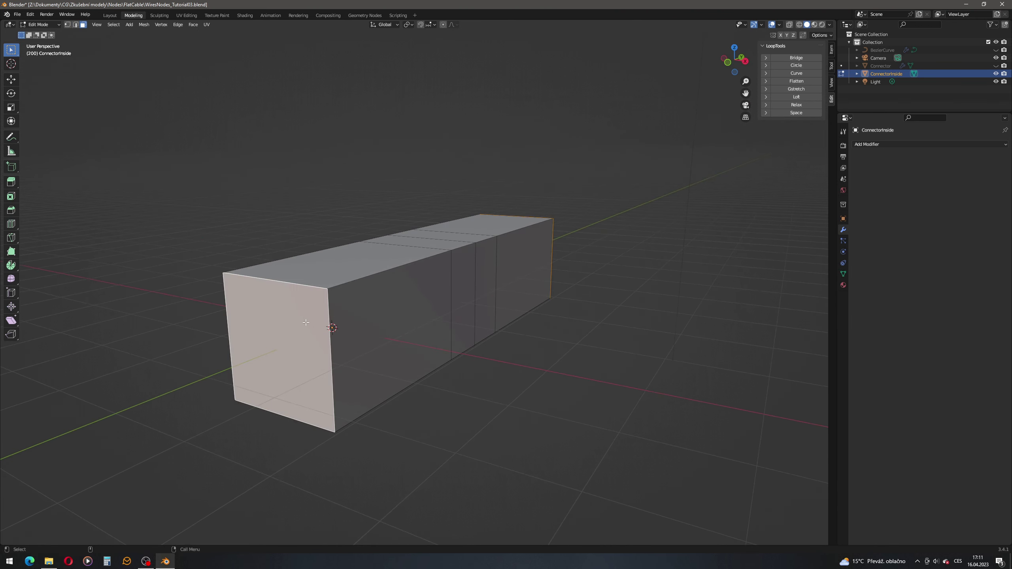
click(11, 196)
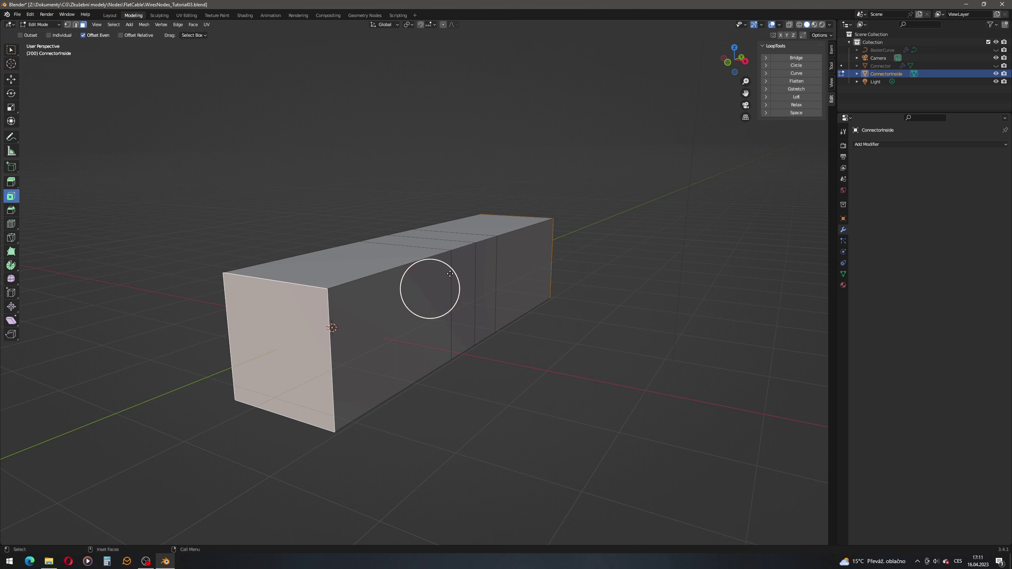
drag(449, 275, 444, 278)
click(793, 58)
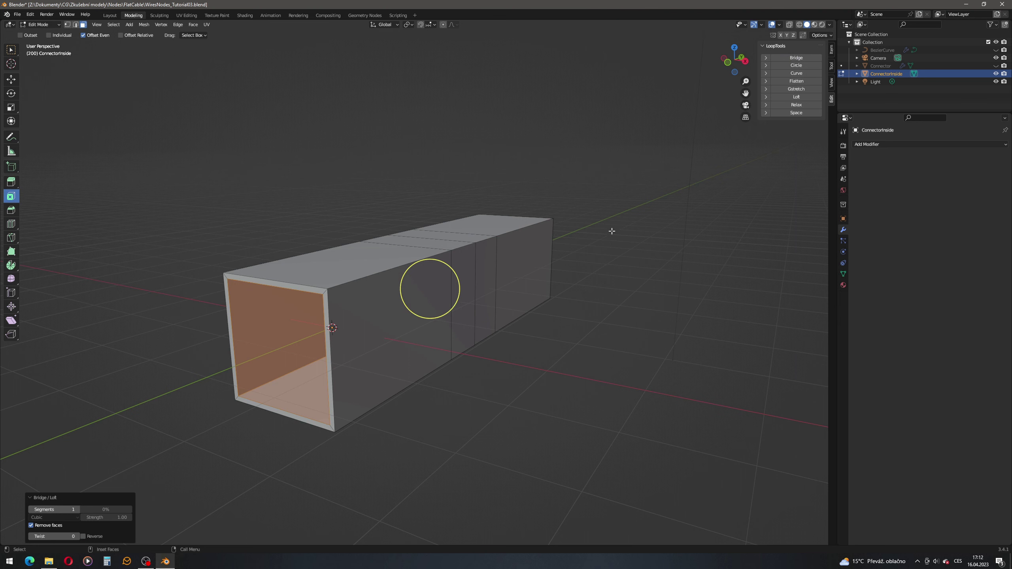
click(11, 50)
click(217, 185)
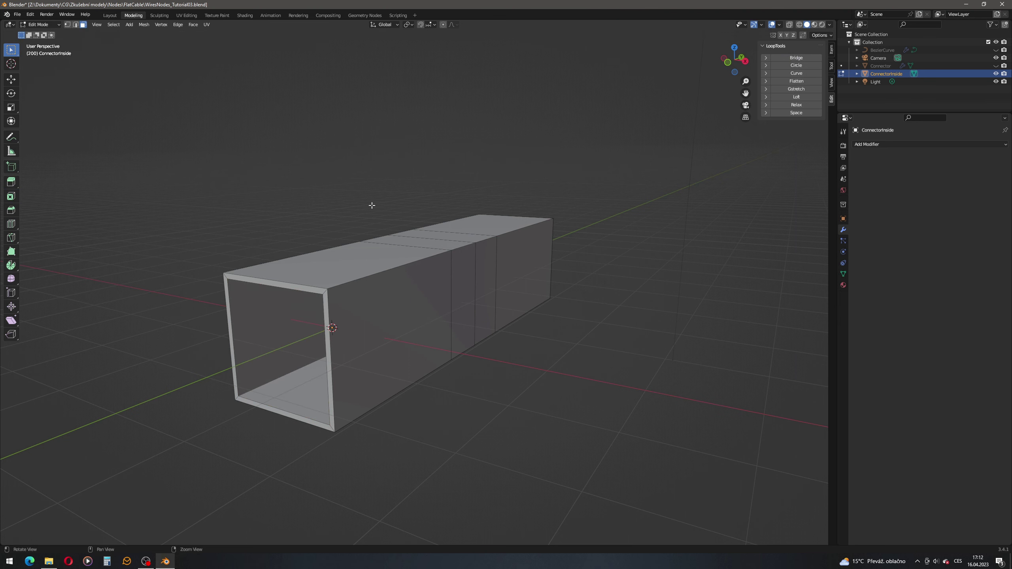
middle_drag(373, 203, 351, 211)
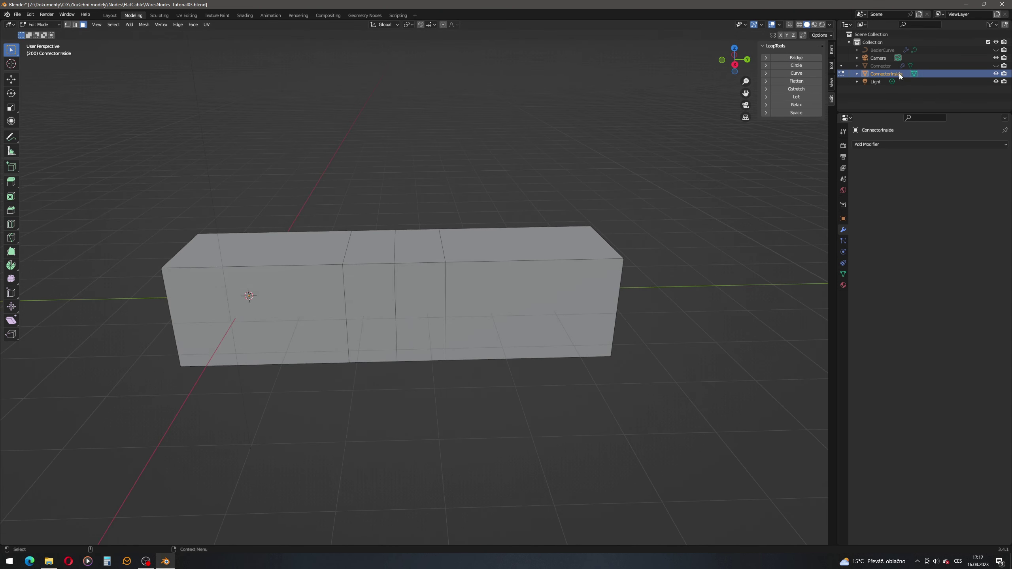
Unhide Connector and extrude the two faces under the recess up 0.10386 m.
click(995, 66)
middle_drag(610, 176, 359, 273)
click(408, 253)
shift+click(434, 255)
scroll(406, 251, up, 4)
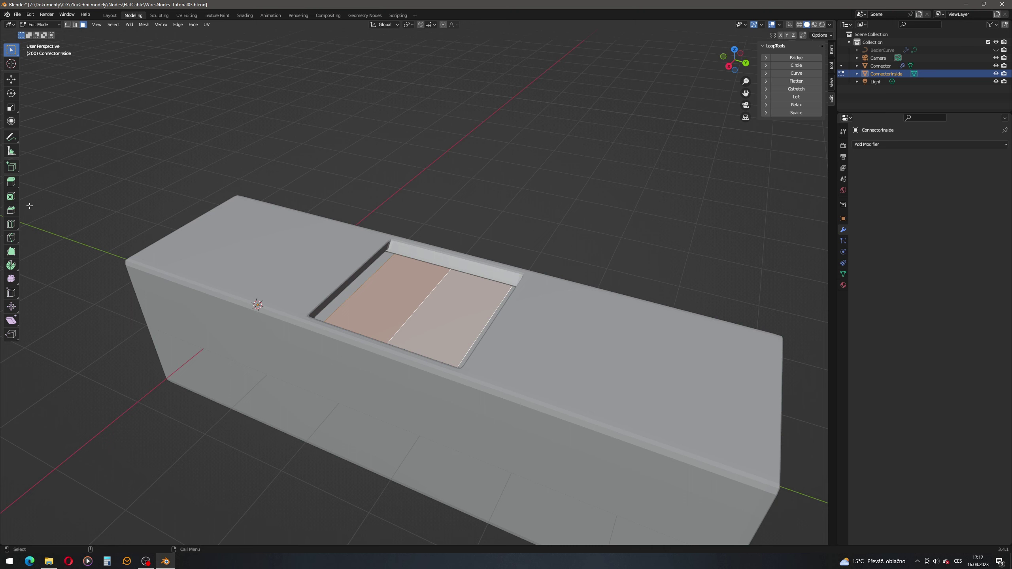
click(15, 183)
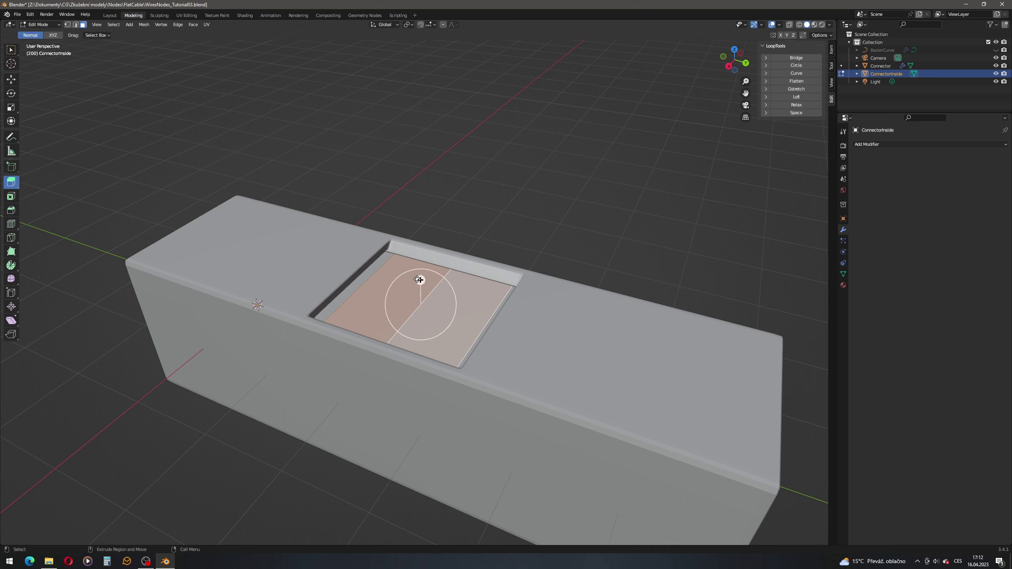
drag(419, 279, 416, 268)
Scale the raised faces inward to about 0.83 and deselect them.
key(shift+space)
key(s)
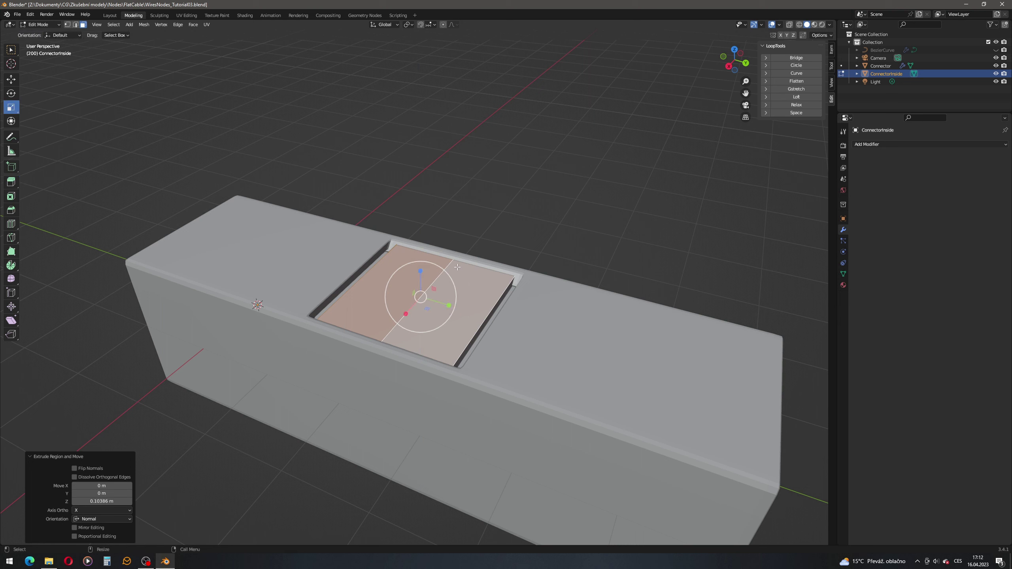
drag(423, 307, 417, 305)
click(11, 49)
click(466, 221)
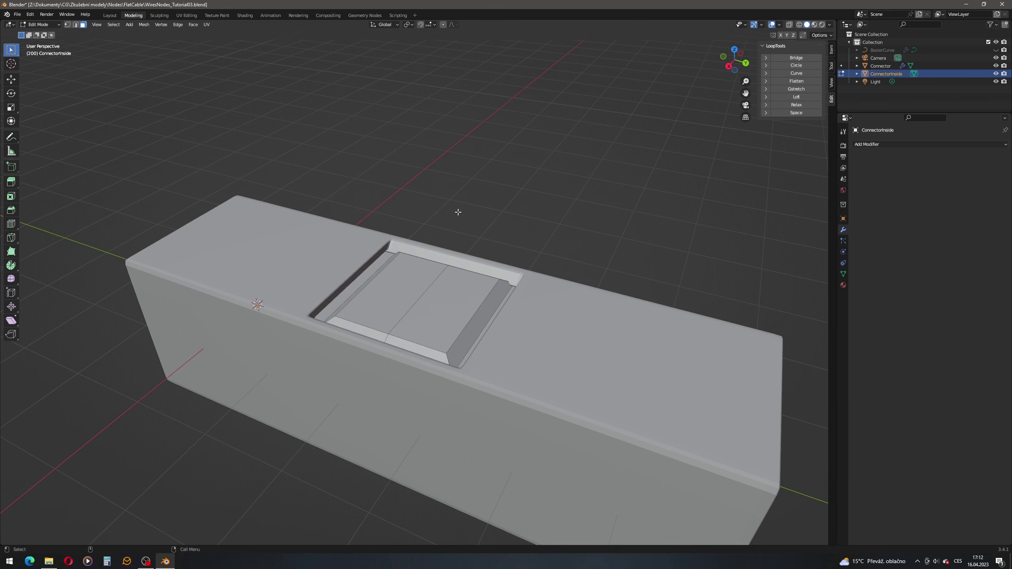
middle_drag(466, 222, 445, 228)
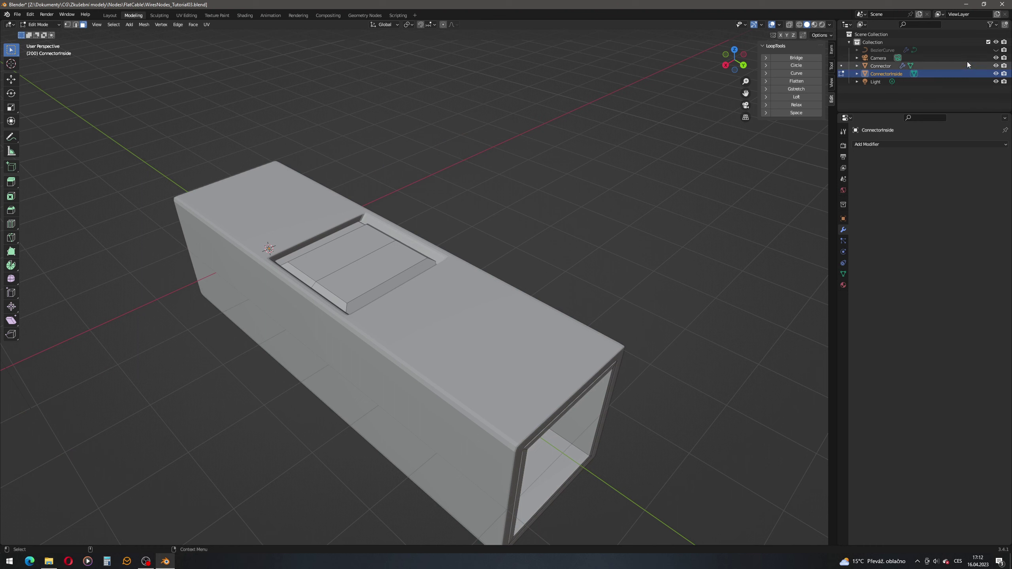
Hide Connector and add a Subdivision Surface modifier (viewport 1, render 2) to ConnectorInside.
click(995, 65)
middle_drag(529, 239, 538, 236)
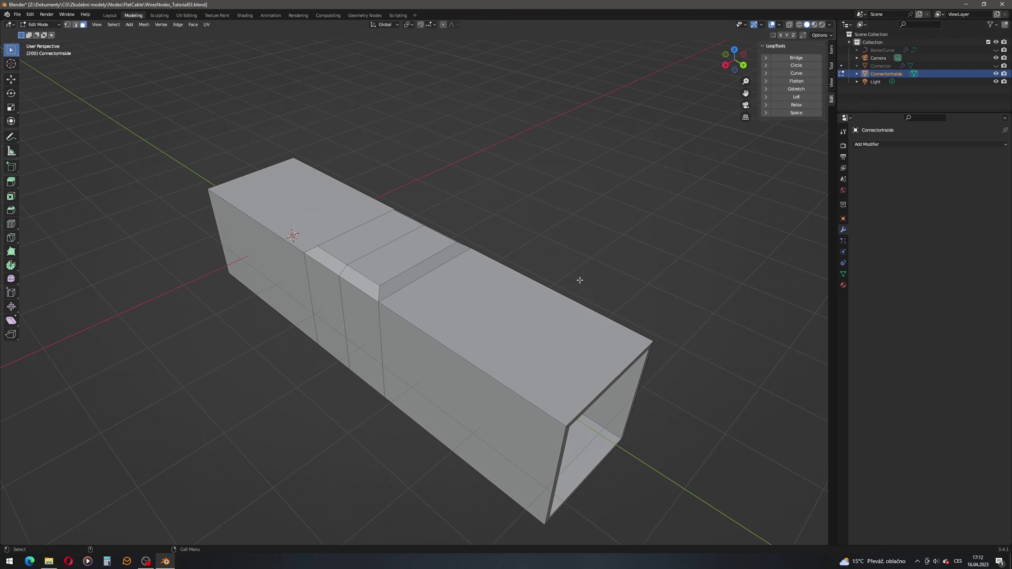
middle_drag(585, 284, 617, 279)
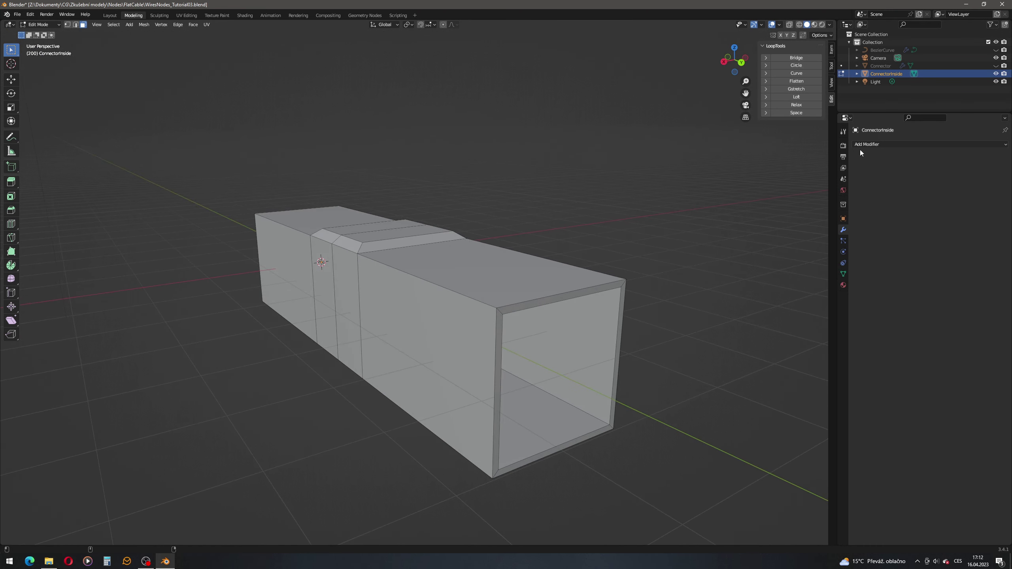
click(896, 145)
click(859, 289)
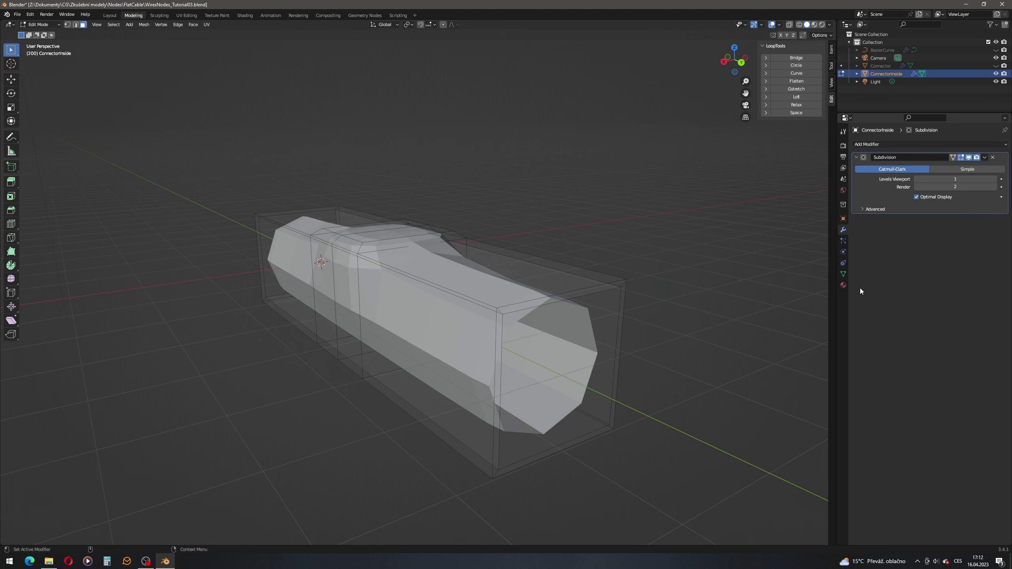
middle_drag(577, 283, 494, 277)
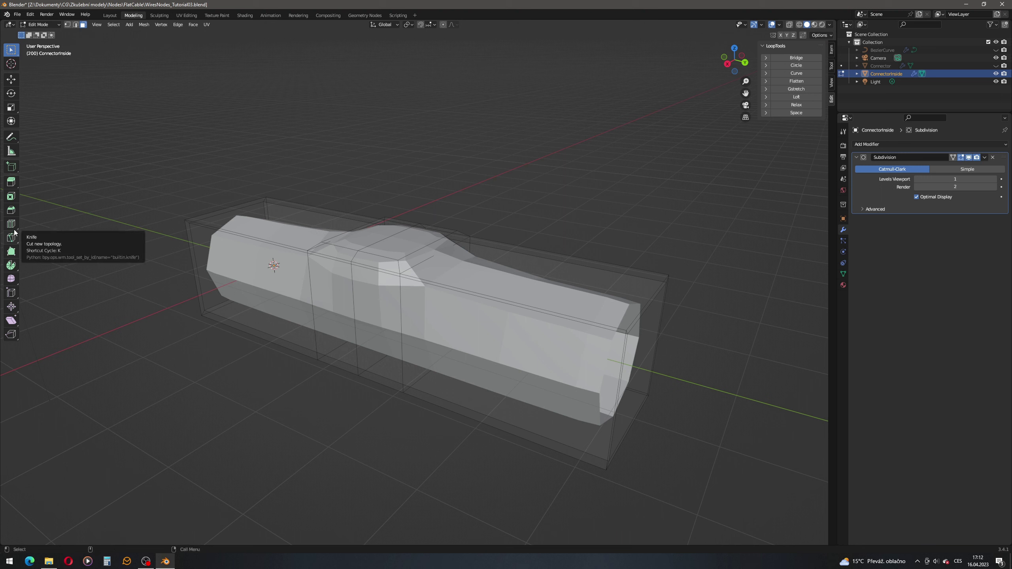
Add support loop cuts near the right and left ends of the tube.
drag(11, 230, 26, 228)
click(34, 228)
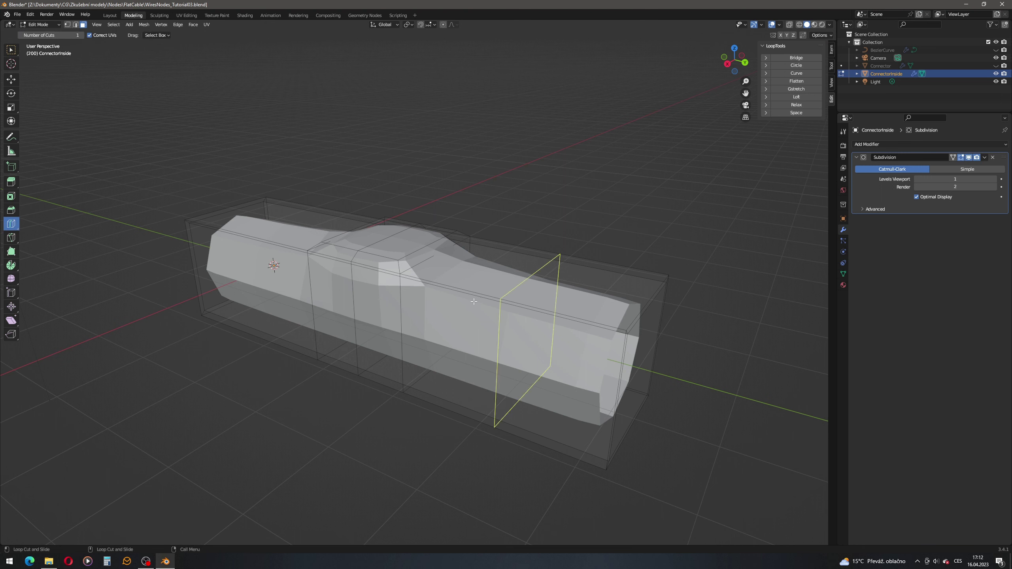
drag(530, 315, 584, 326)
drag(259, 224, 223, 221)
Add lengthwise support loops on the side, top and bottom faces, slid close to their edges.
mouse_move(302, 267)
middle_down()
mouse_move(328, 268)
mouse_move(300, 268)
middle_up()
drag(372, 254, 374, 249)
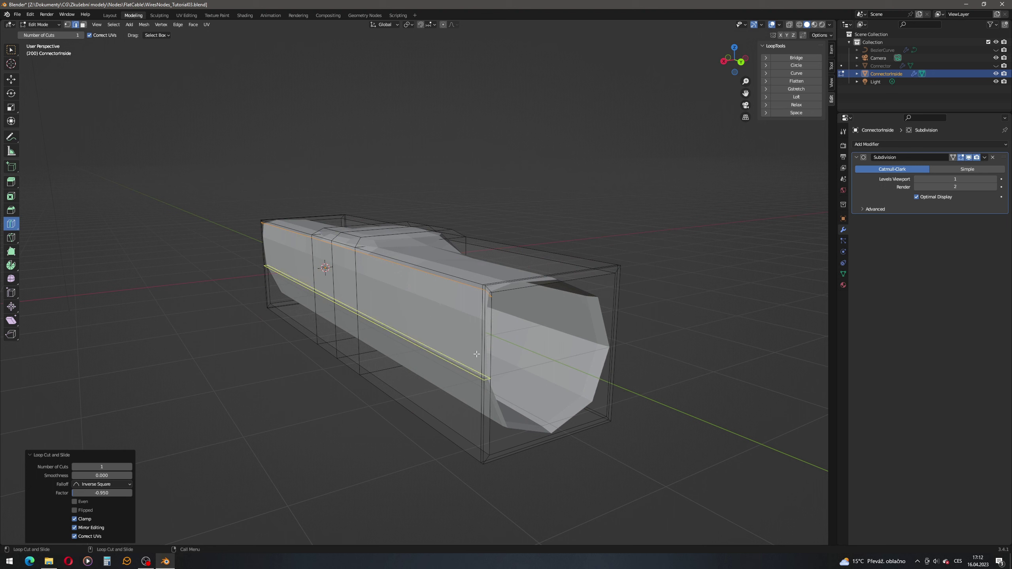
drag(484, 398, 485, 443)
drag(468, 286, 456, 293)
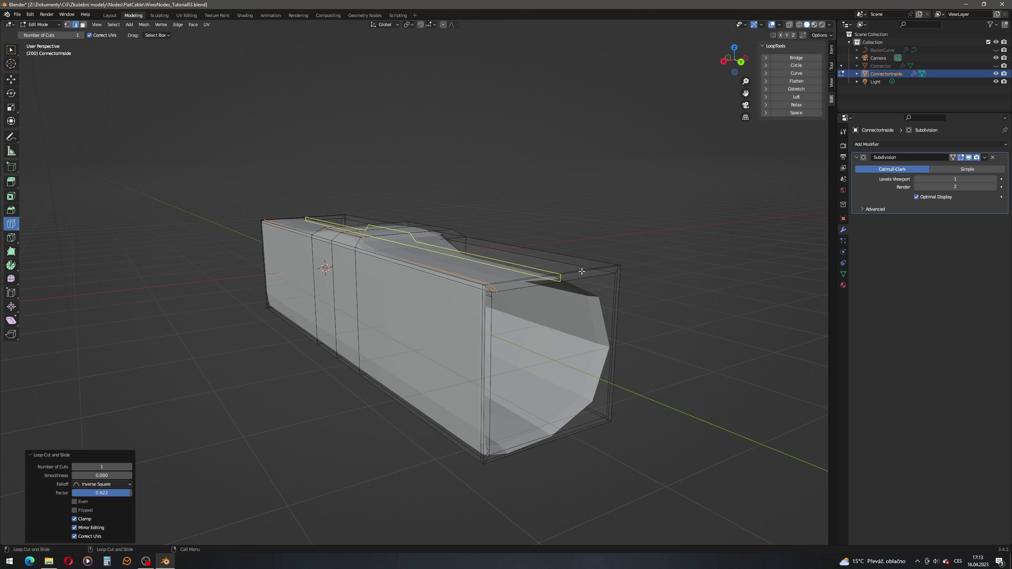
drag(557, 272, 650, 244)
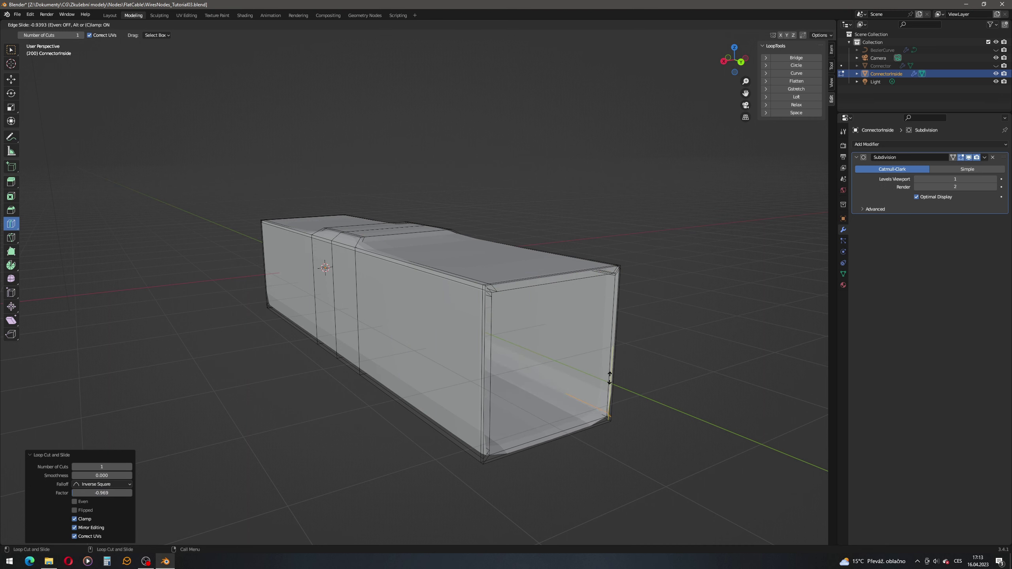
drag(555, 417, 605, 402)
drag(514, 427, 496, 433)
Add loops along the top chamfer and vertical support loops near the pad and left section.
middle_drag(418, 287, 367, 273)
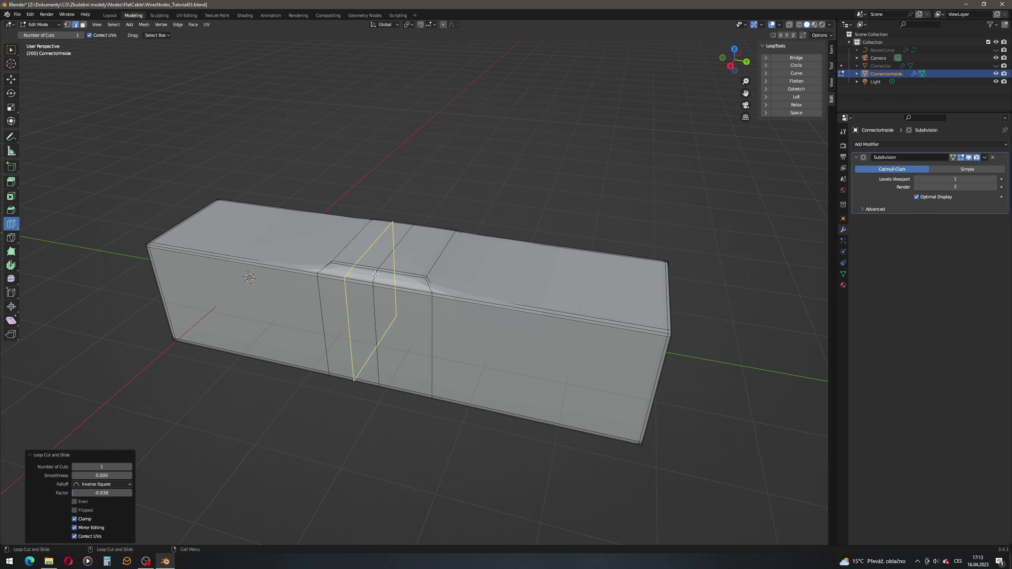
drag(377, 275, 339, 286)
drag(400, 306, 485, 322)
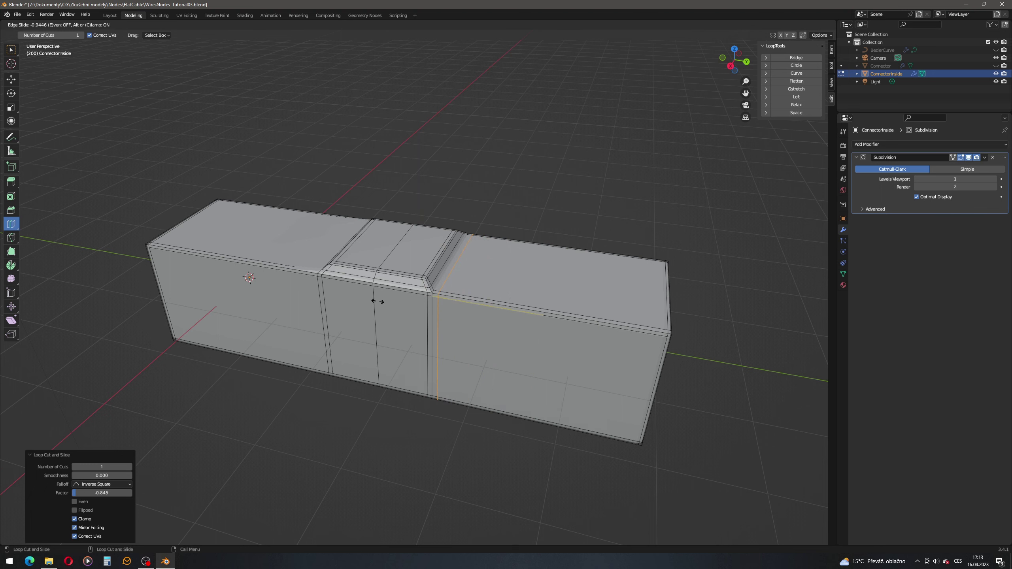
drag(376, 301, 374, 302)
drag(291, 302, 369, 301)
Add holding loops around the open-end frame and across its thickness.
middle_drag(462, 302, 436, 244)
drag(438, 244, 439, 245)
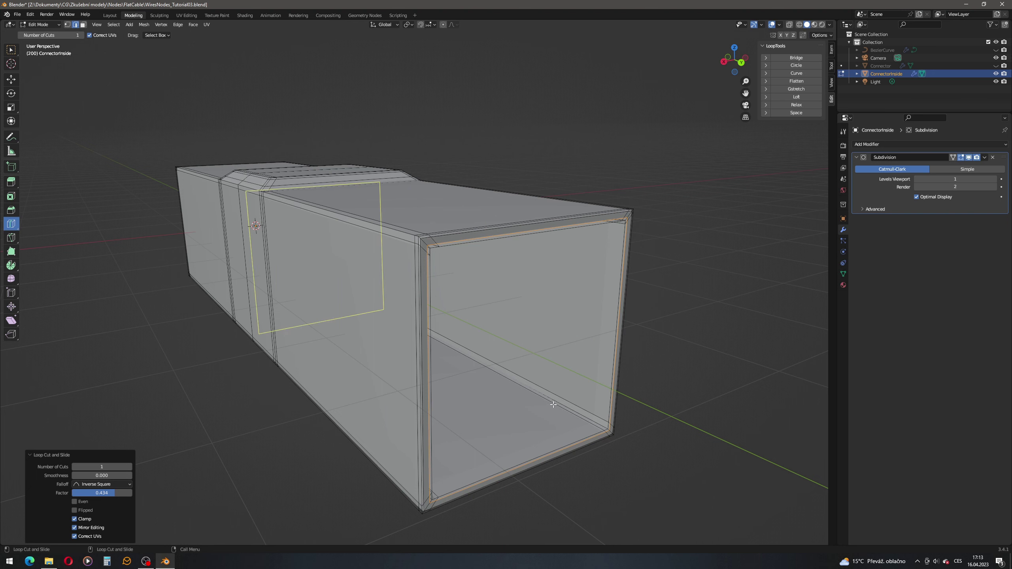
scroll(525, 386, up, 6)
scroll(452, 334, down, 5)
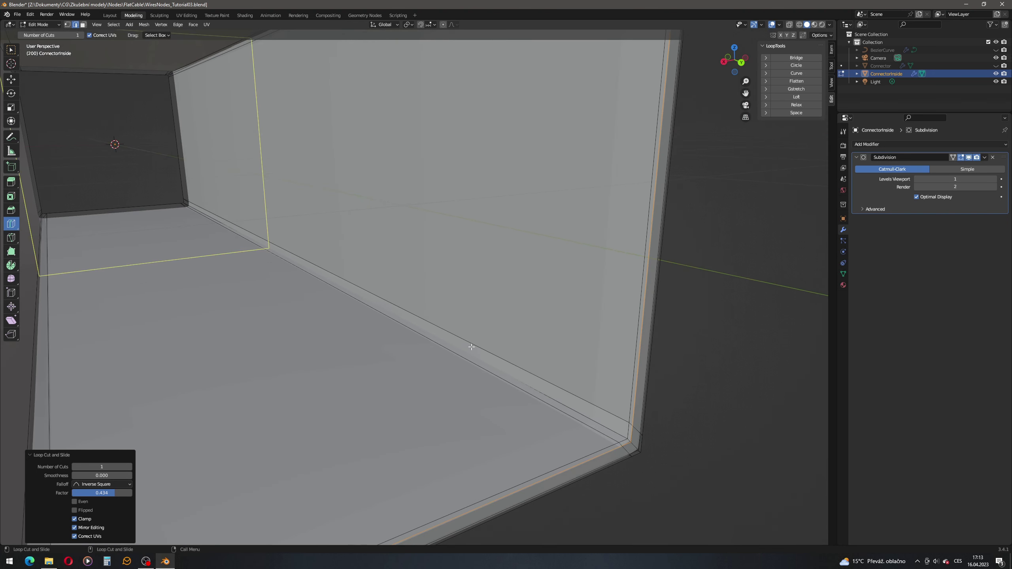
scroll(456, 362, down, 2)
drag(456, 361, 689, 429)
scroll(689, 429, down, 4)
Add support loops on the inner front frame and around the front opening rim.
middle_drag(688, 429, 498, 267)
drag(377, 300, 241, 361)
middle_drag(498, 204, 398, 219)
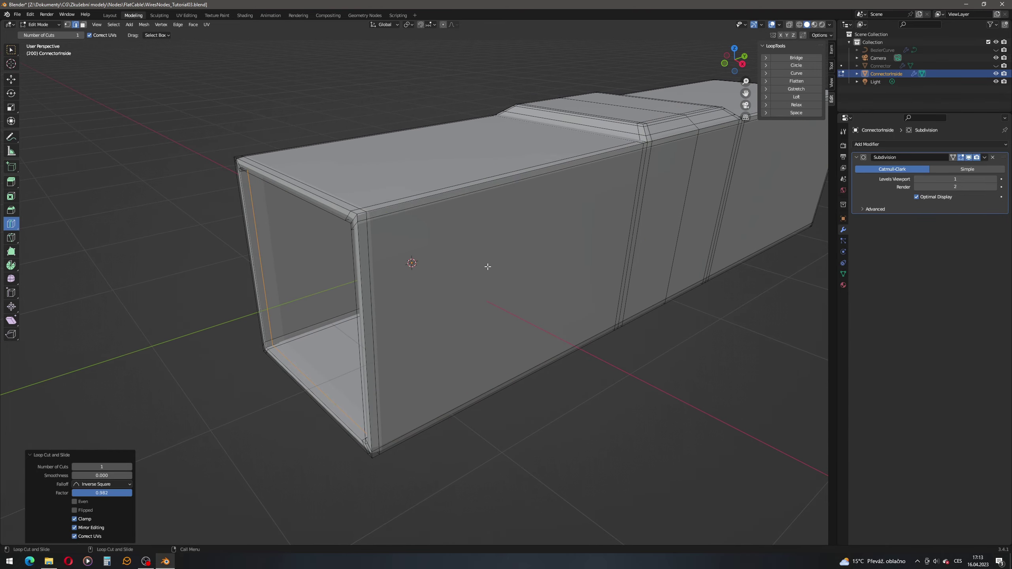
middle_drag(319, 287, 474, 242)
drag(517, 221, 510, 225)
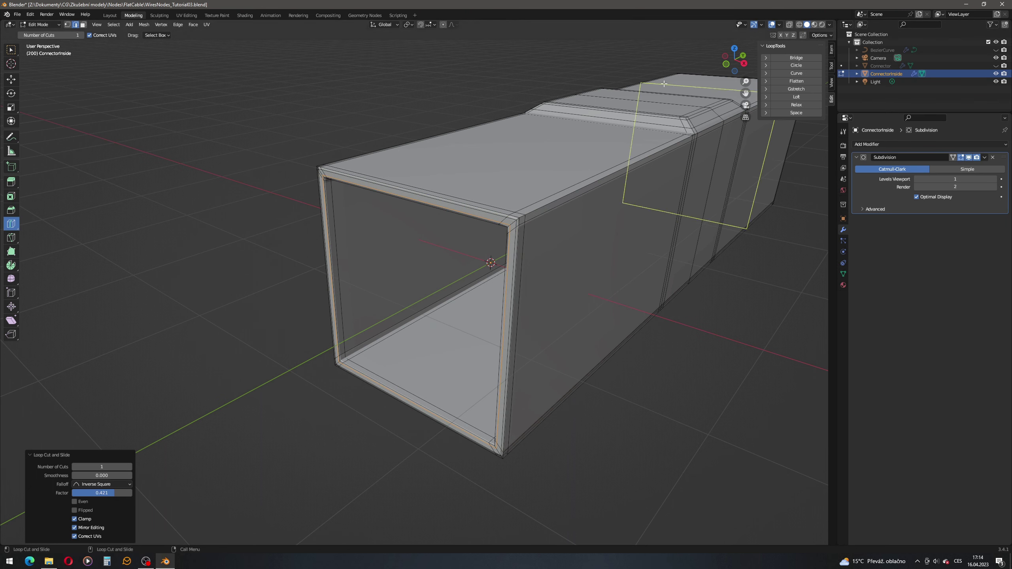
Return to Object Mode, unhide the Connector shell and deselect ConnectorInside.
click(42, 24)
click(40, 35)
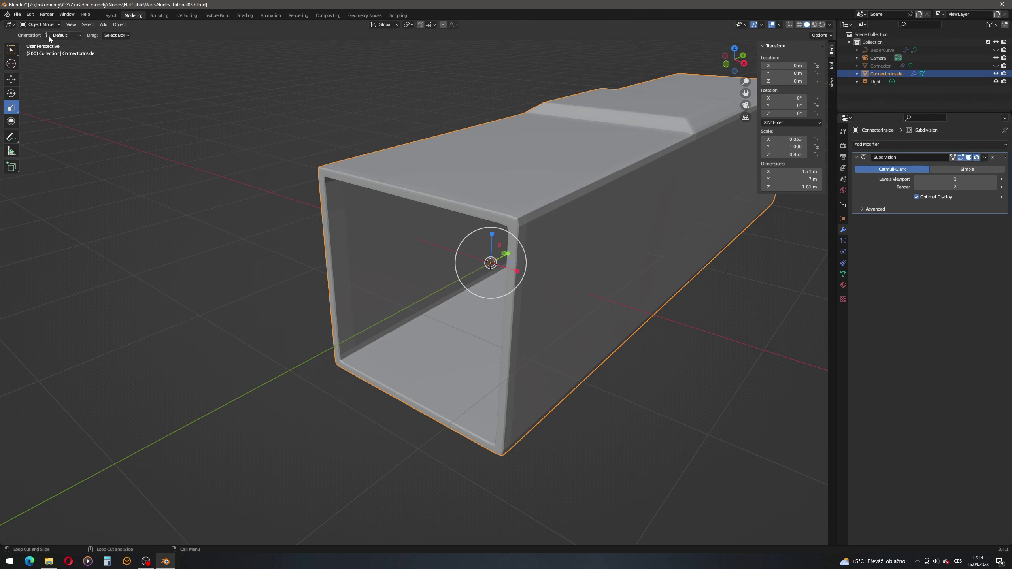
scroll(458, 240, up, 3)
middle_drag(458, 239, 398, 199)
scroll(406, 208, down, 2)
scroll(477, 205, up, 1)
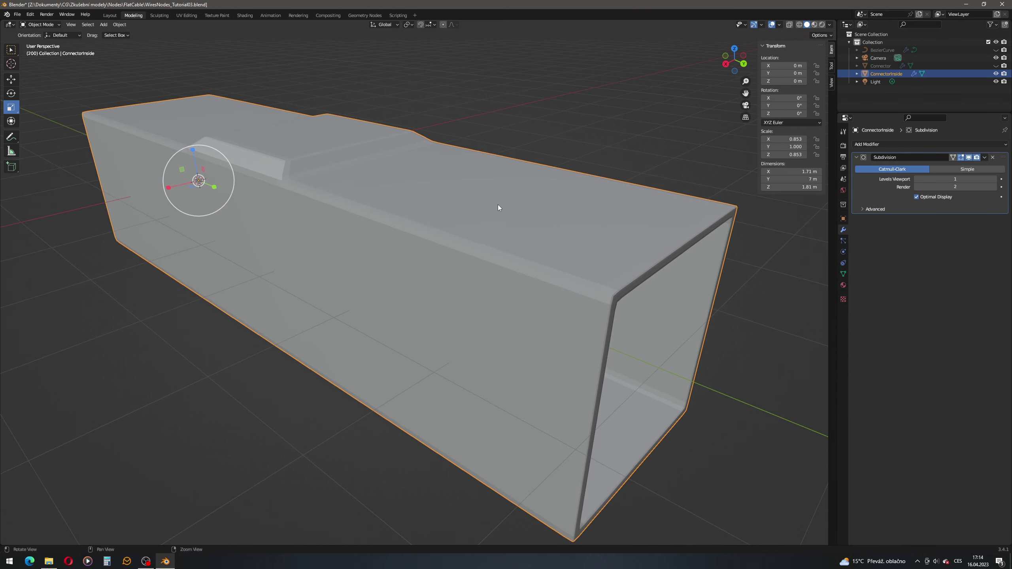
click(995, 65)
middle_drag(547, 168, 496, 191)
scroll(501, 148, down, 2)
click(568, 125)
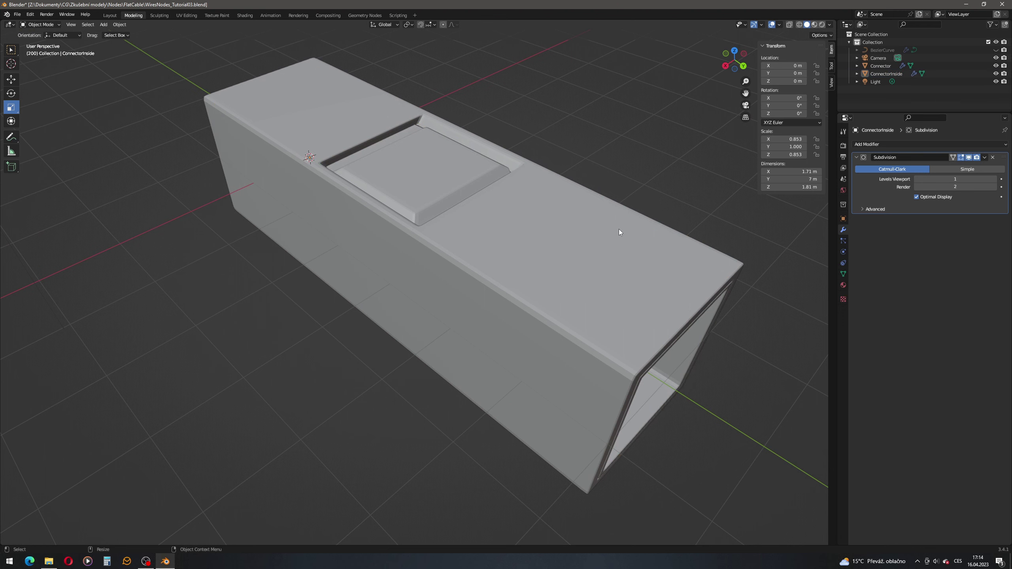
Create a new material named BlackPlastic with a black base colour.
click(844, 286)
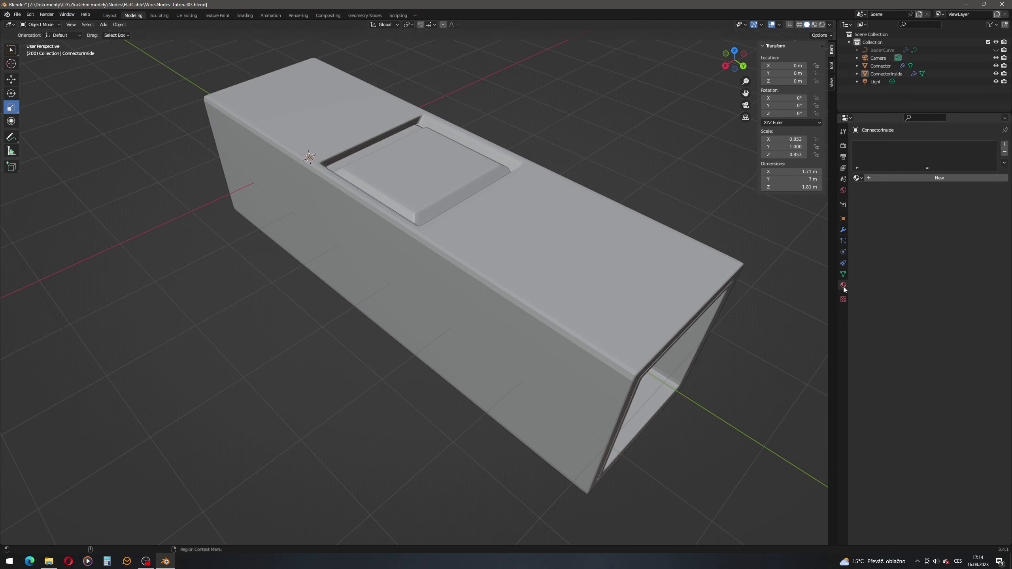
click(906, 177)
double_click(889, 180)
text(BlackPlastic)
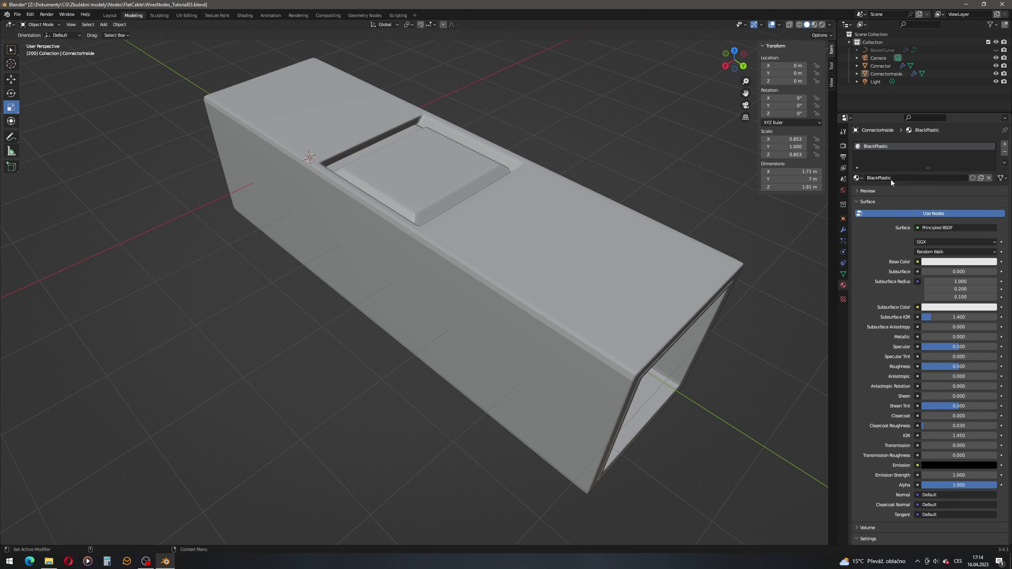
key(Return)
click(968, 264)
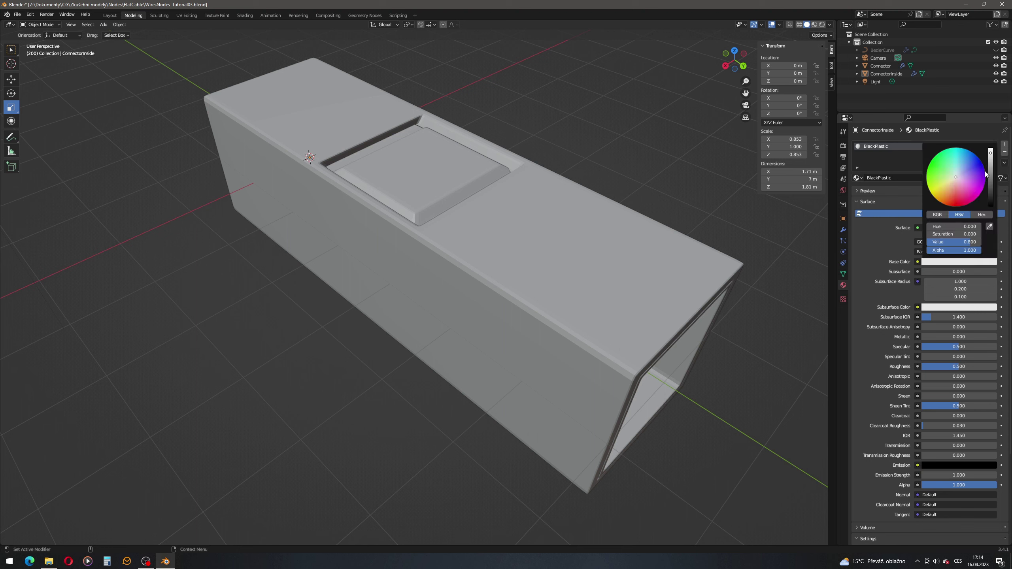
drag(992, 169, 991, 209)
Assign the existing BlackPlastic material to the Connector shell.
click(699, 254)
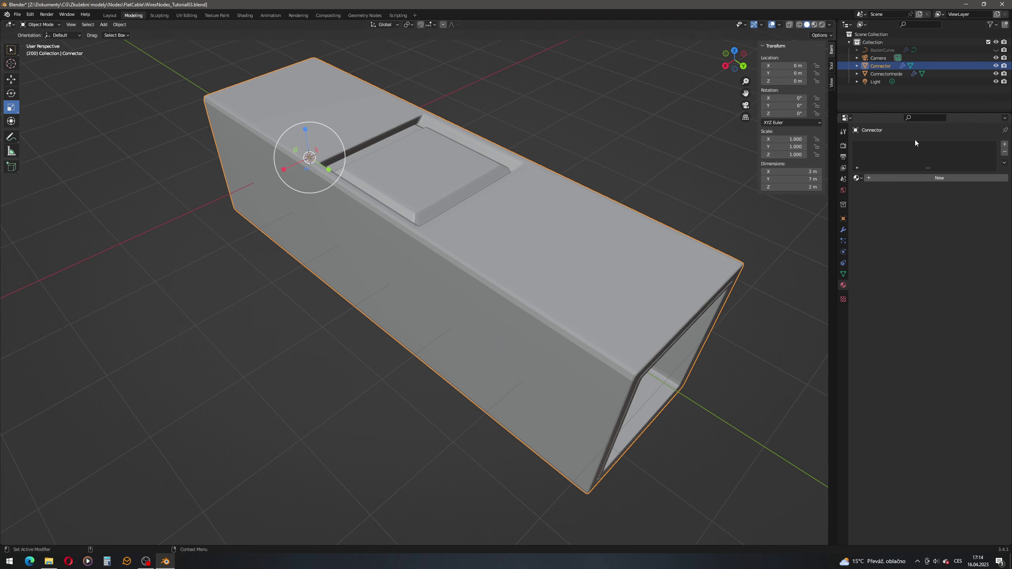
click(882, 74)
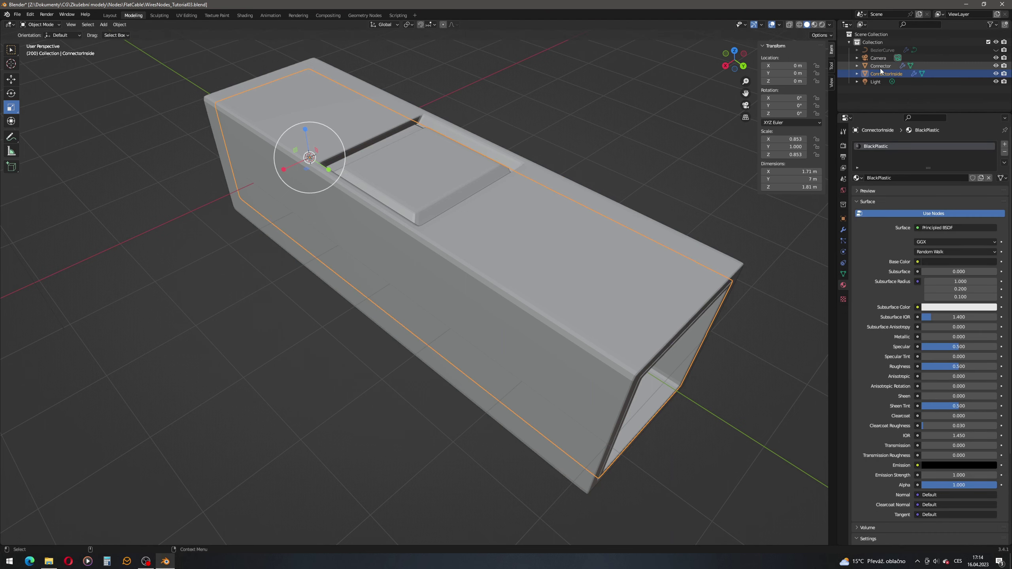
middle_drag(667, 242, 599, 240)
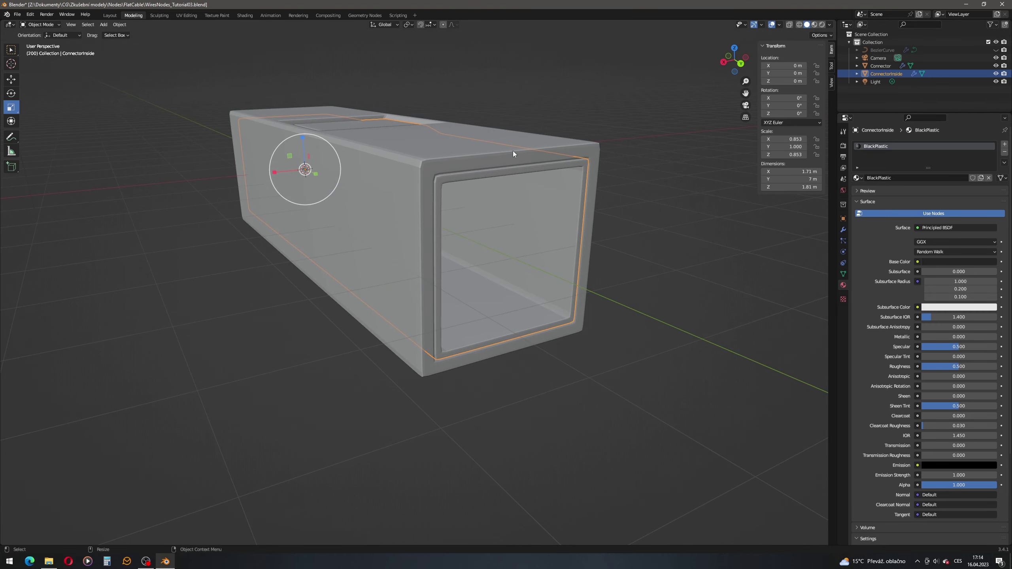
click(880, 66)
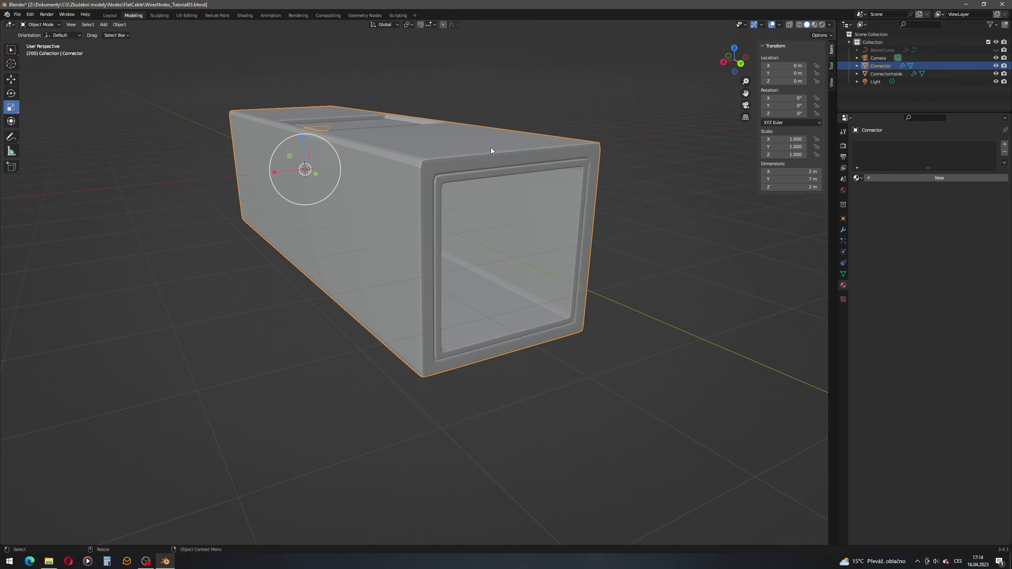
click(859, 178)
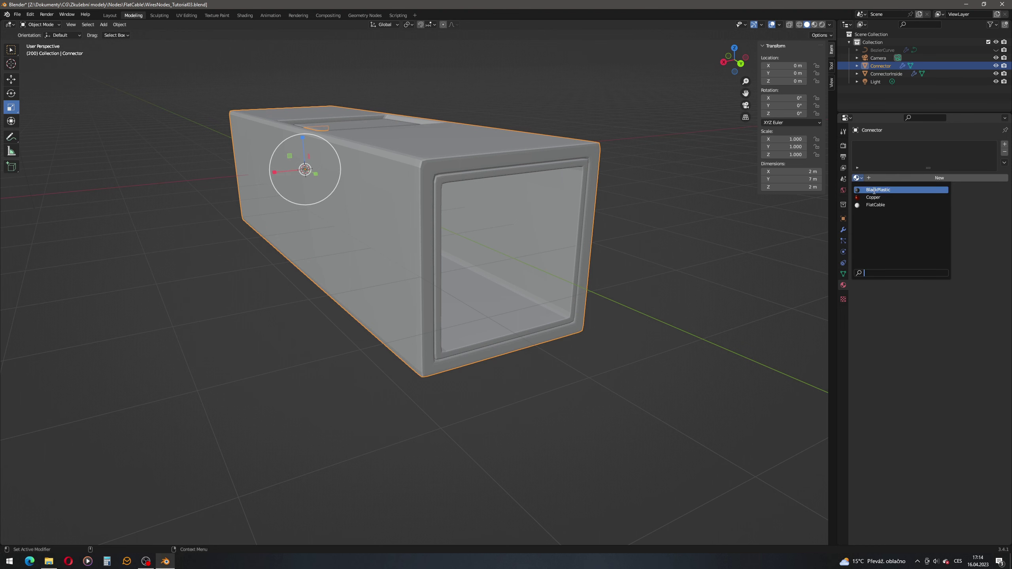
click(873, 190)
Switch the viewport to Material Preview and select ConnectorInside.
middle_drag(587, 198, 565, 175)
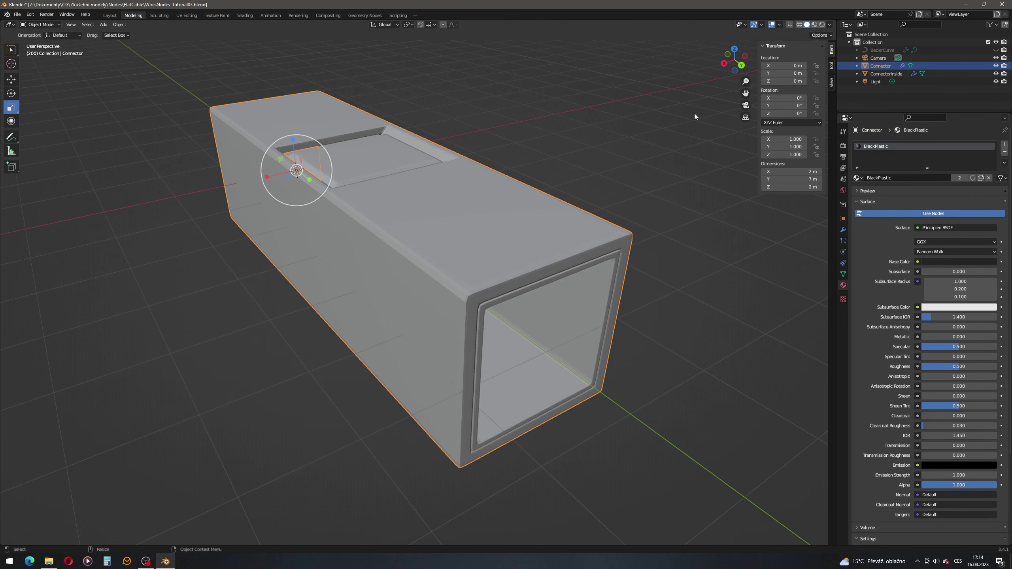
click(814, 25)
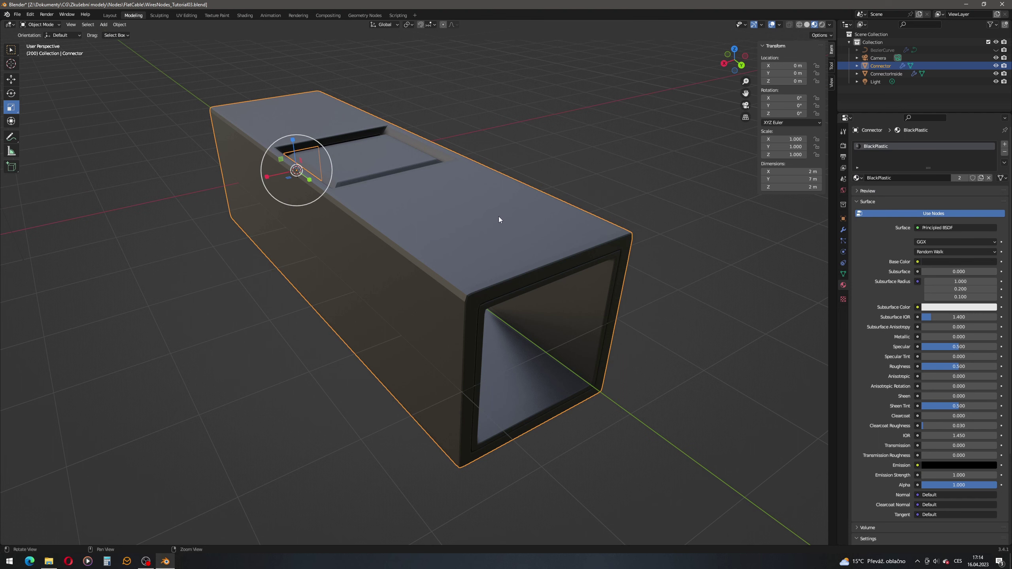
click(571, 323)
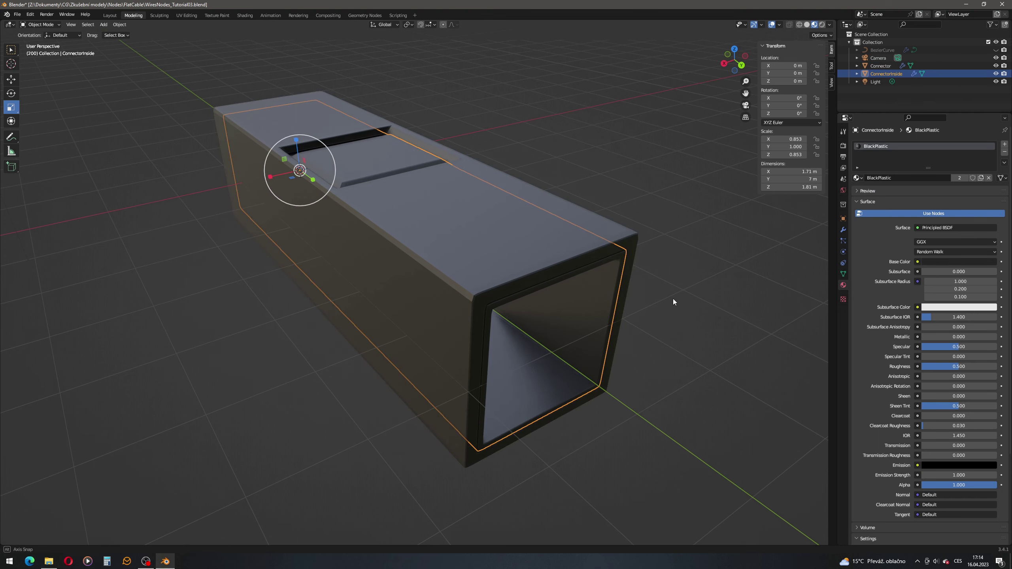
middle_drag(674, 299, 676, 297)
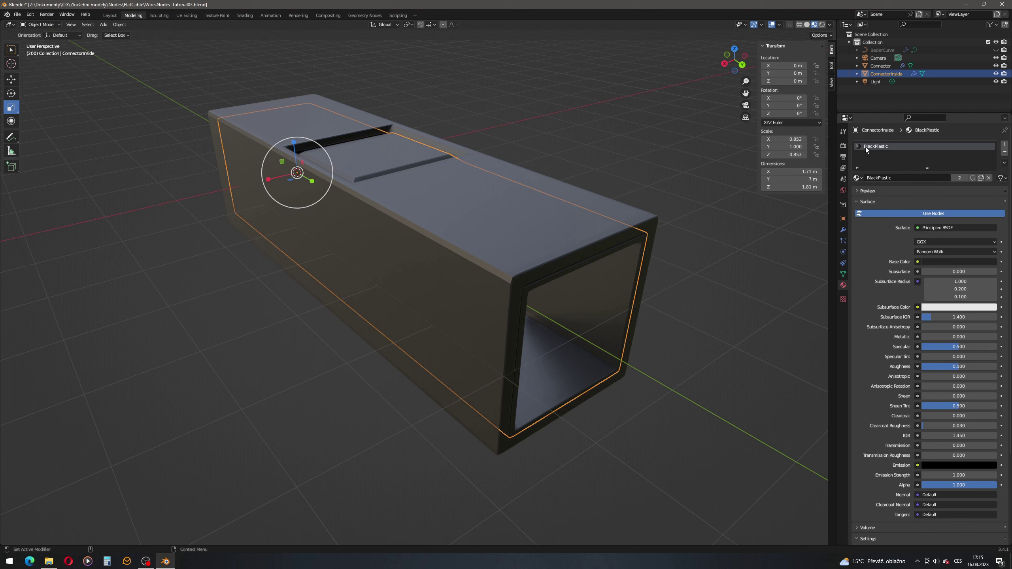
Replace ConnectorInside's BlackPlastic slot with a new material named Metal.
click(1005, 153)
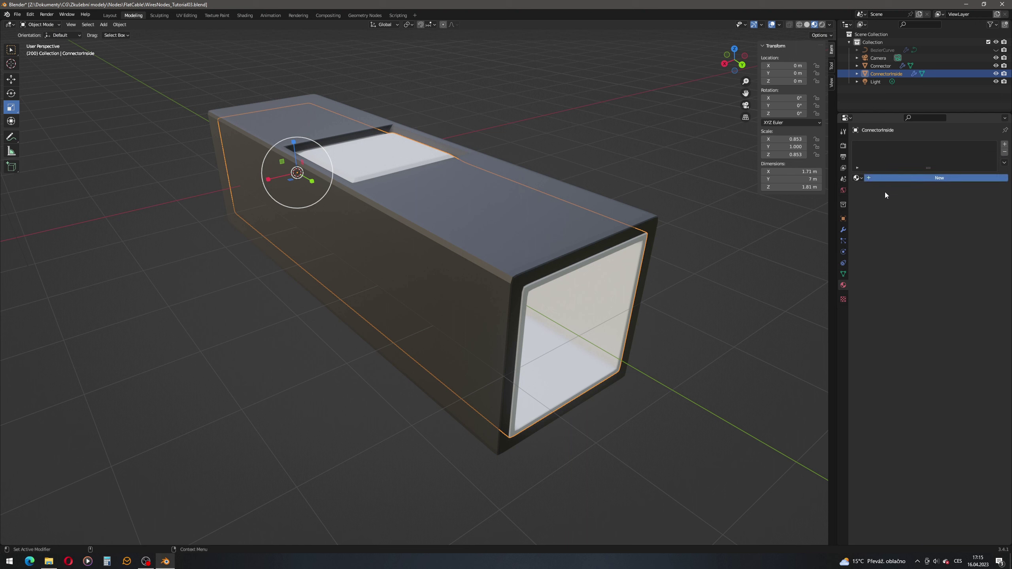
click(886, 178)
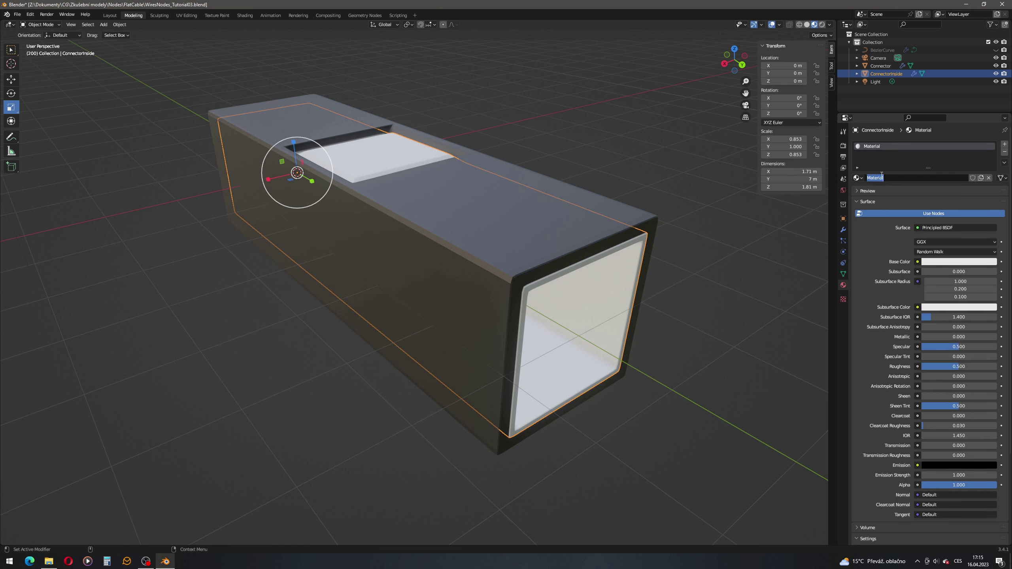
text(Metal)
key(Return)
Set Metal to Metallic 1, Specular 0 and Roughness 0, then view in Rendered shading.
click(940, 336)
text(1)
key(Return)
drag(972, 345, 891, 347)
mouse_move(704, 337)
middle_down()
mouse_move(688, 327)
mouse_move(697, 337)
middle_up()
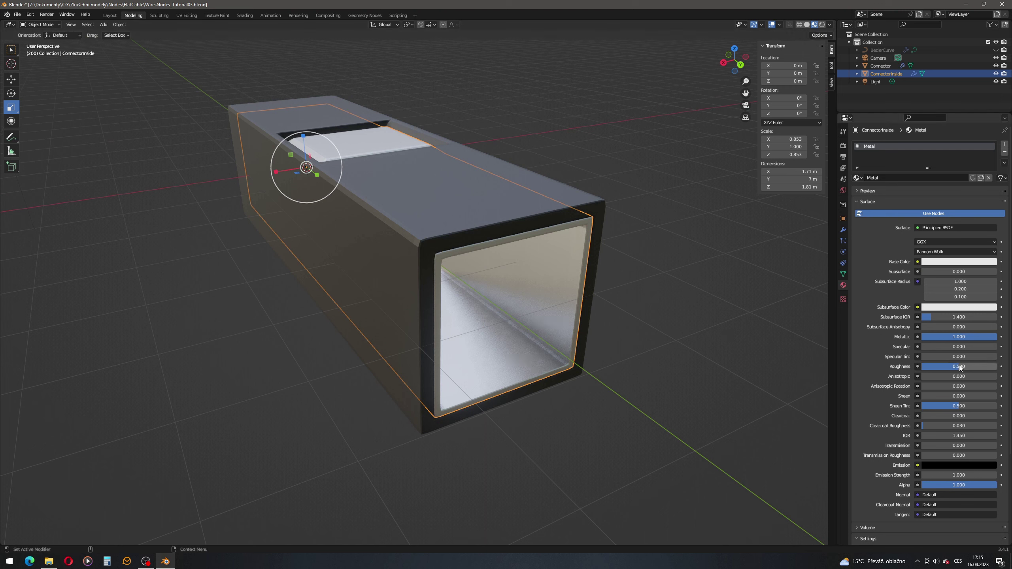
drag(959, 367, 922, 367)
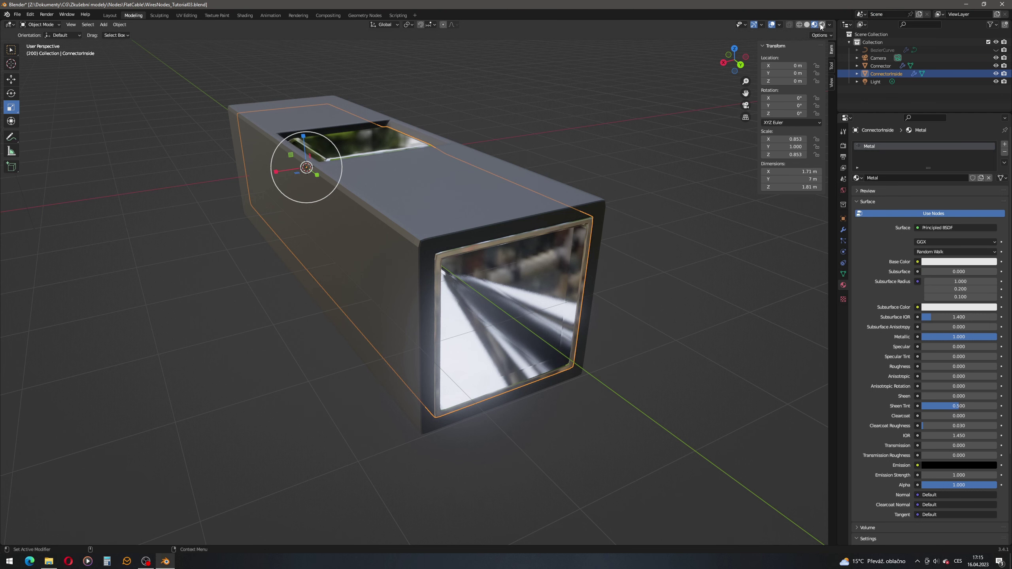
click(821, 25)
mouse_move(596, 251)
middle_down()
mouse_move(527, 240)
mouse_move(598, 294)
mouse_move(574, 290)
mouse_move(571, 259)
mouse_move(615, 263)
mouse_move(641, 290)
mouse_move(624, 307)
mouse_move(645, 334)
mouse_move(520, 335)
mouse_move(567, 301)
middle_up()
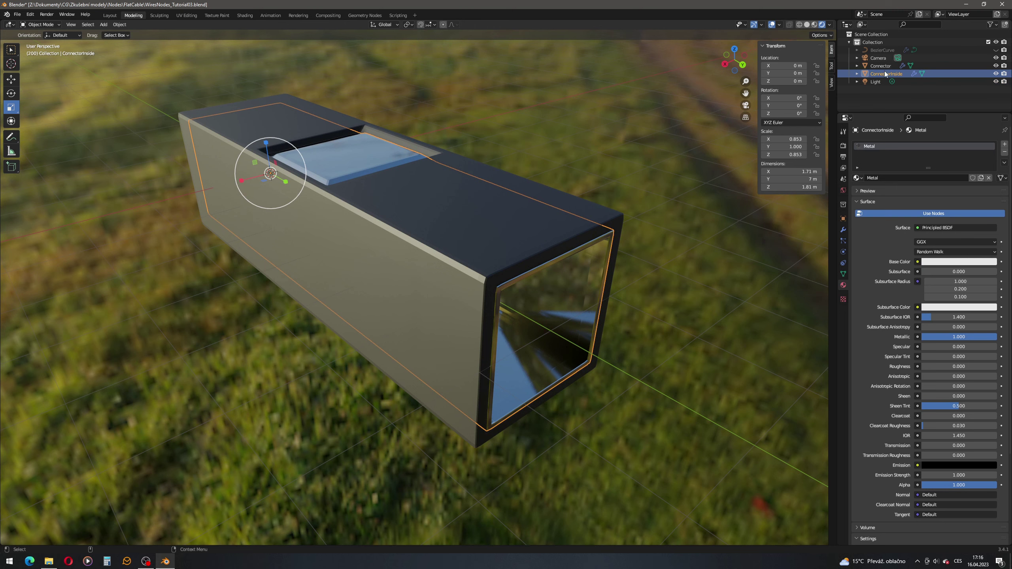
Join the ConnectorInside metal insert into the Connector shell, keeping BlackPlastic and Metal slots.
click(658, 242)
middle_drag(515, 253, 528, 252)
click(558, 255)
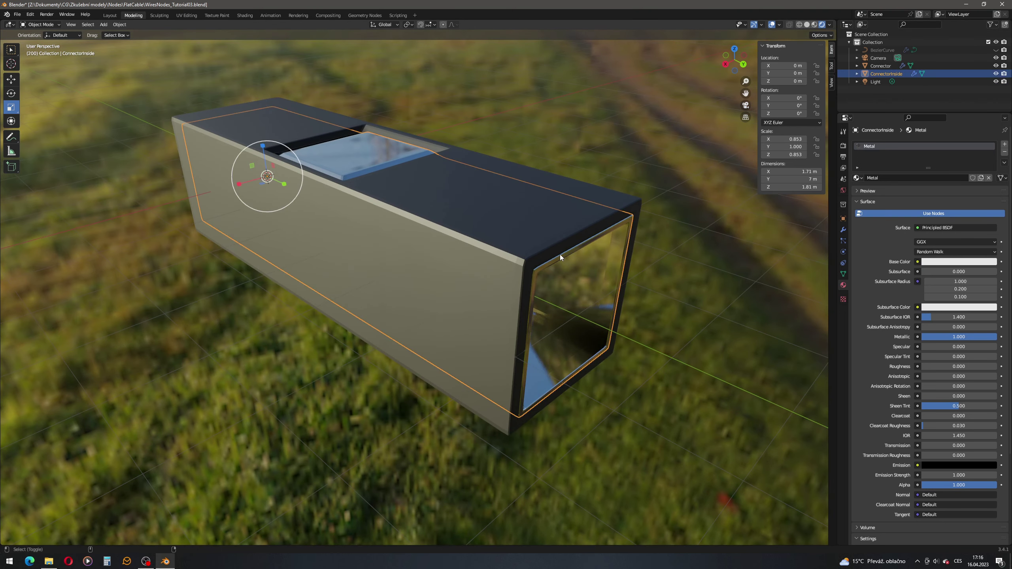
shift+click(553, 228)
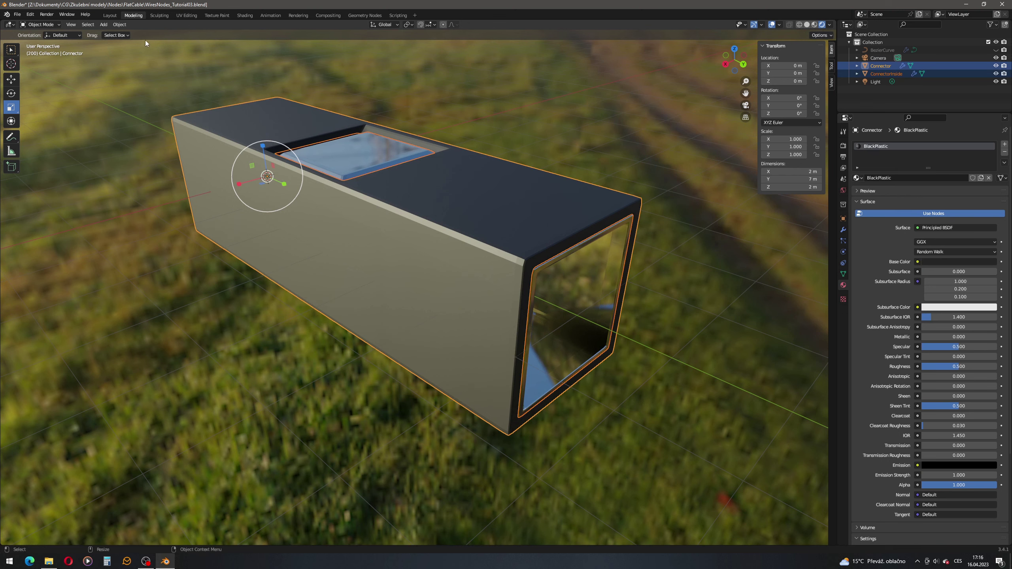
click(120, 25)
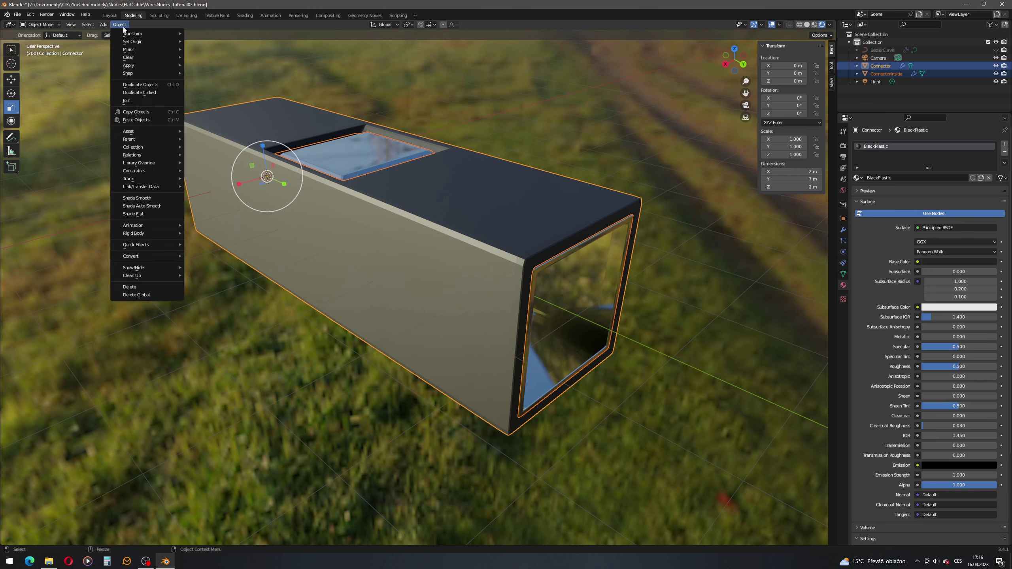
click(129, 101)
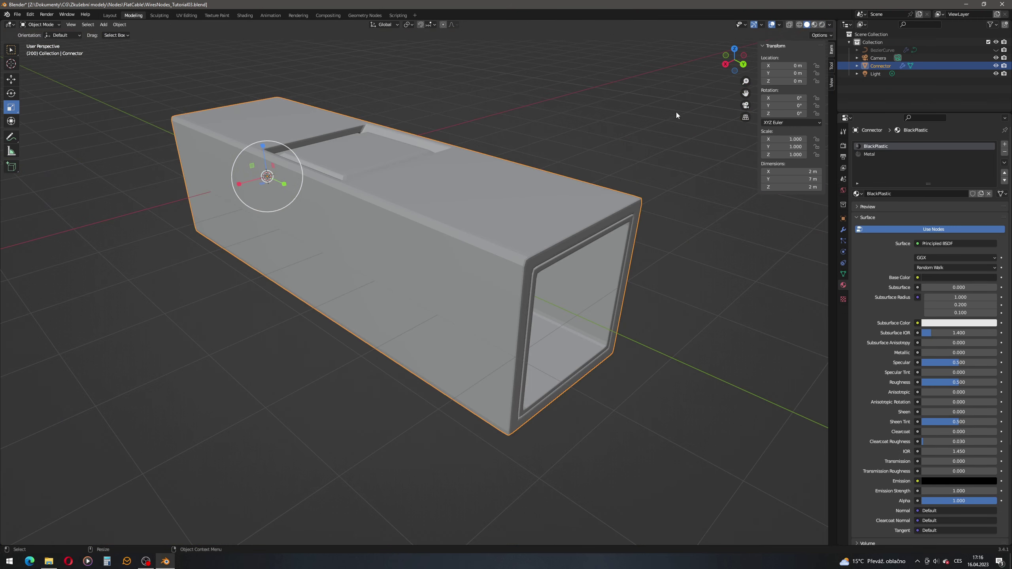
middle_drag(464, 230, 597, 276)
scroll(379, 289, down, 3)
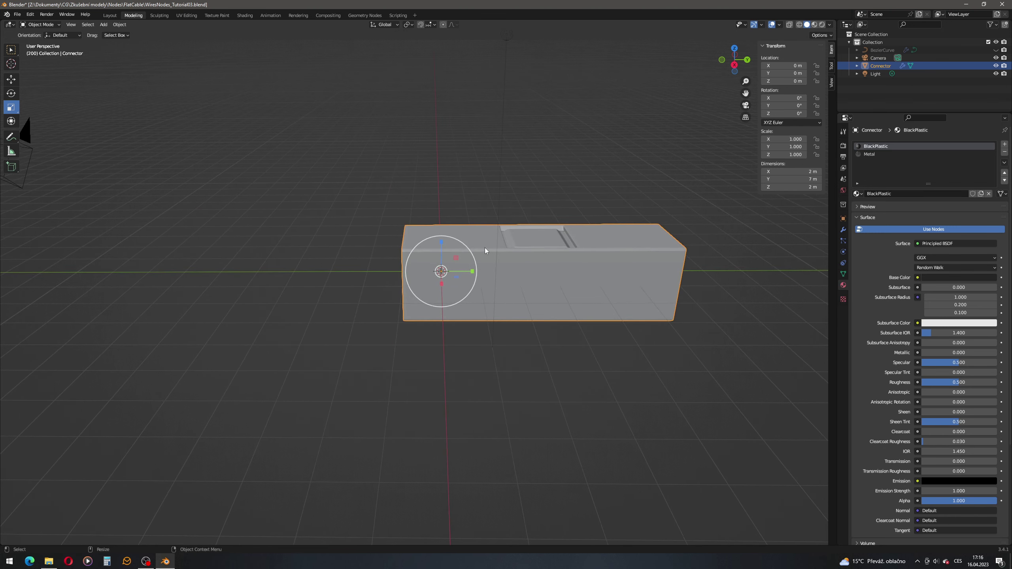
middle_drag(506, 269, 548, 261)
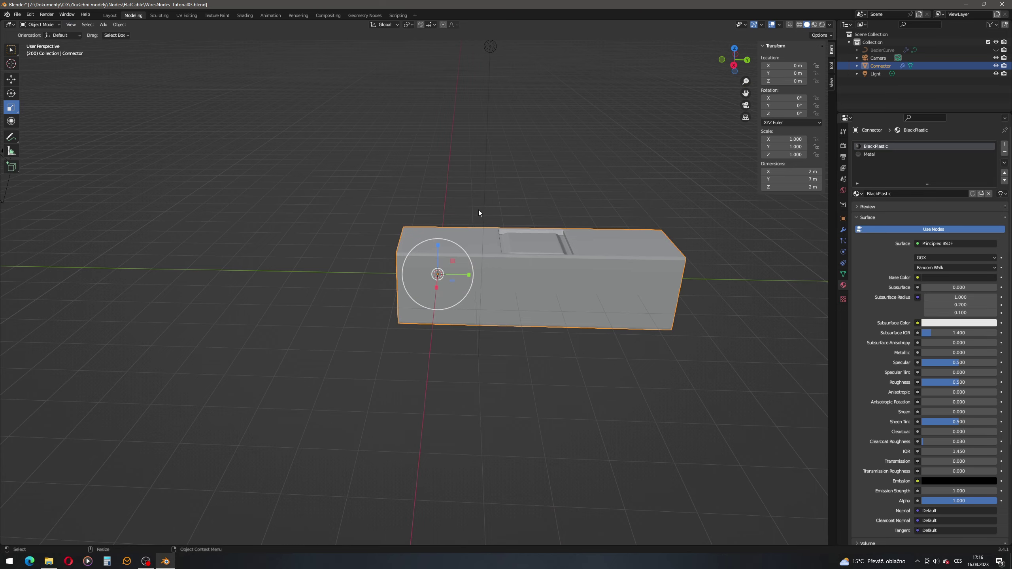
middle_drag(478, 213, 388, 266)
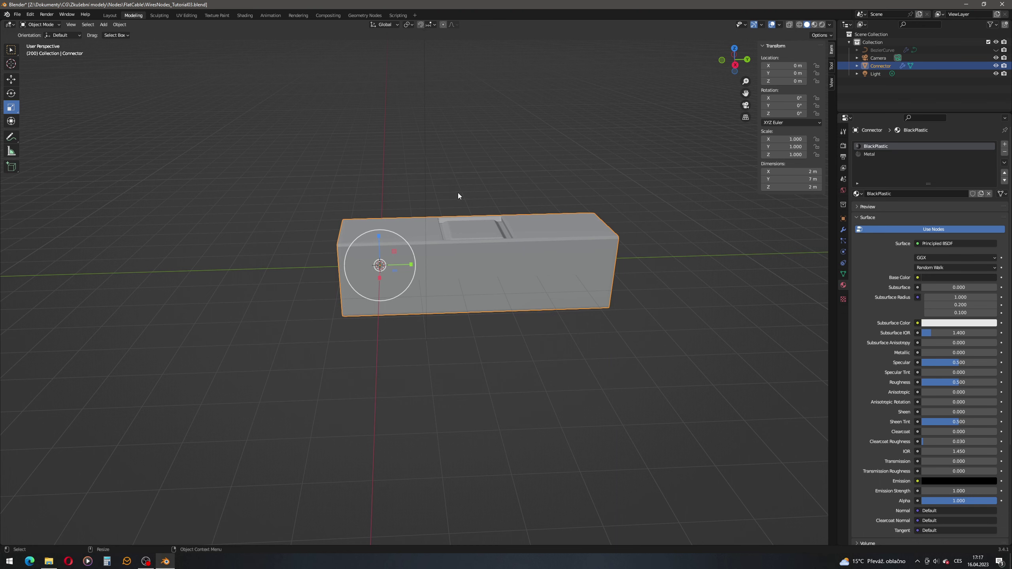
Enter Edit Mode on the Connector and select its entire mesh.
middle_drag(438, 196, 441, 196)
click(56, 24)
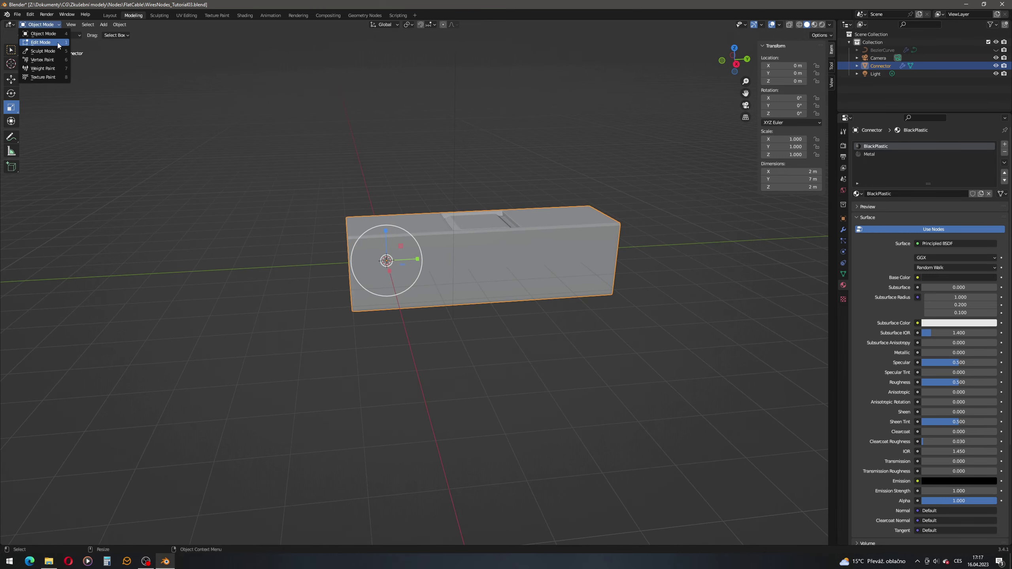
click(58, 43)
middle_drag(361, 153, 357, 153)
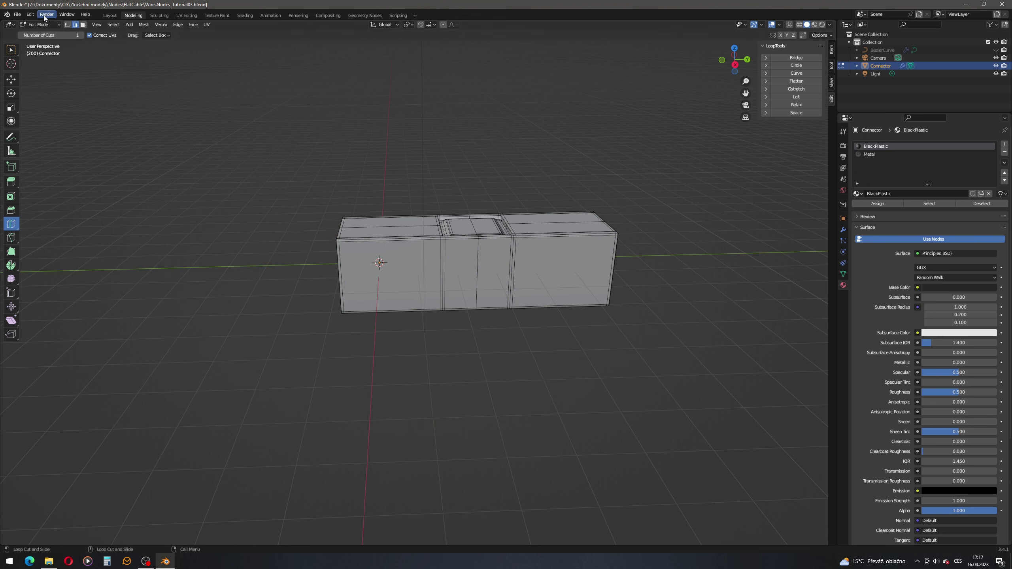
click(113, 24)
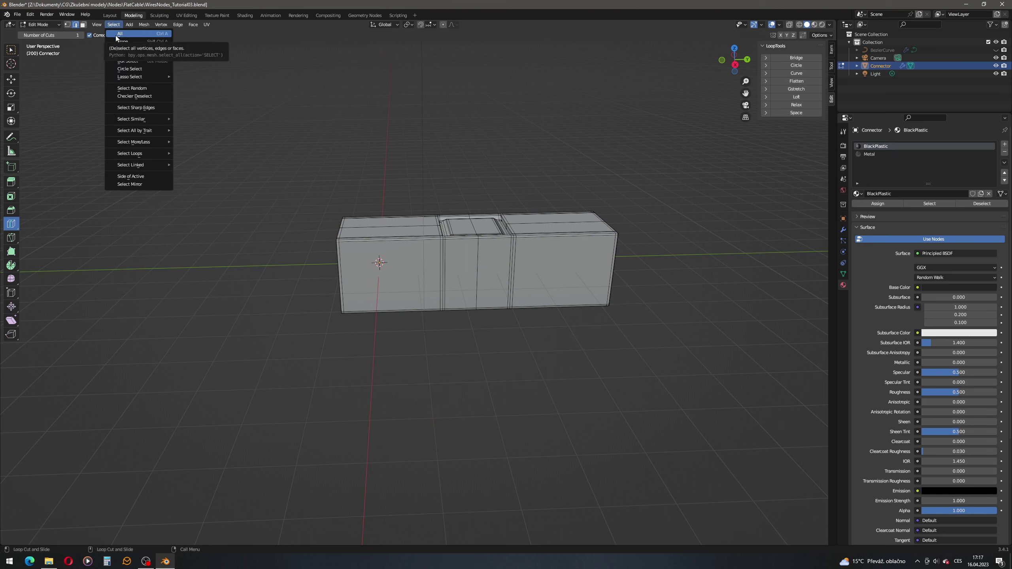
click(115, 36)
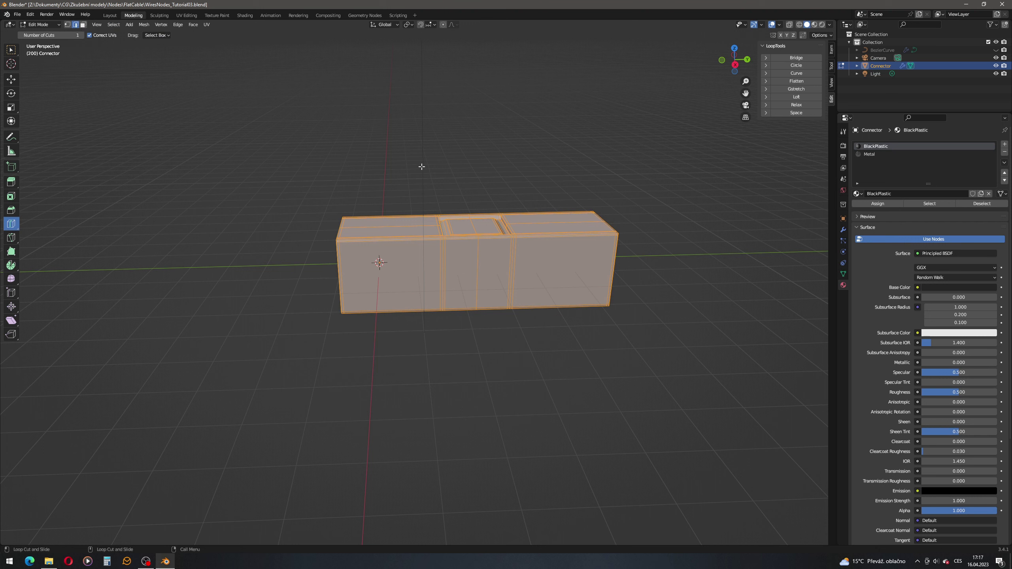
Move the selected mesh -2.5 m along Y, deselect it and save the file.
key(shift+space)
key(g)
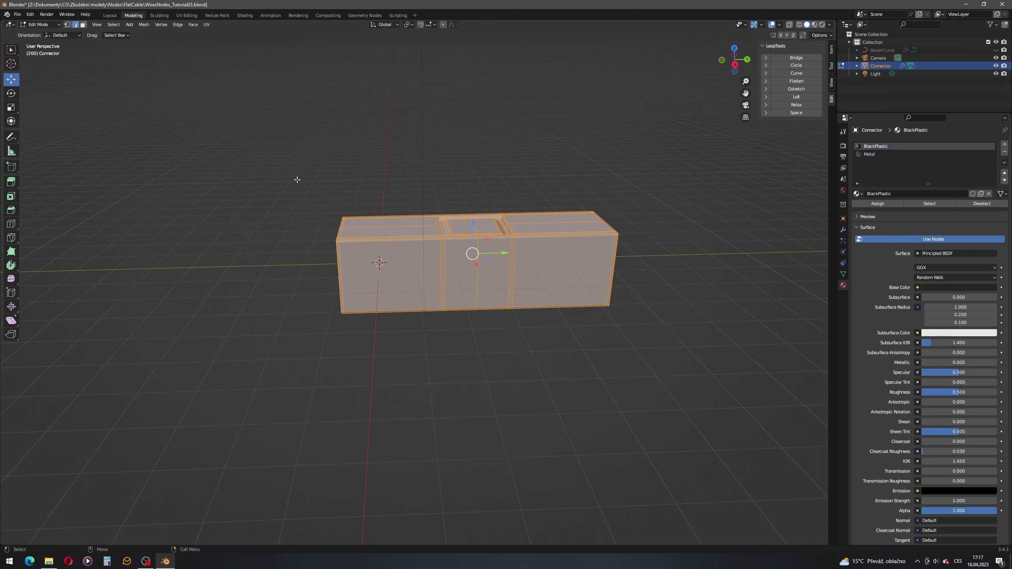
drag(500, 252, 412, 255)
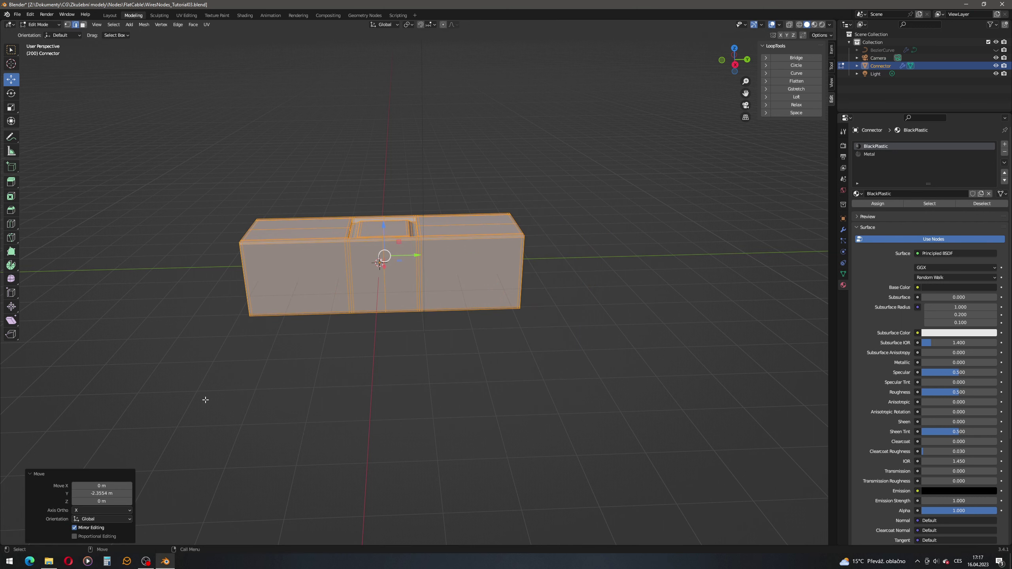
click(111, 493)
text(-2.5)
key(Return)
middle_drag(402, 319, 439, 328)
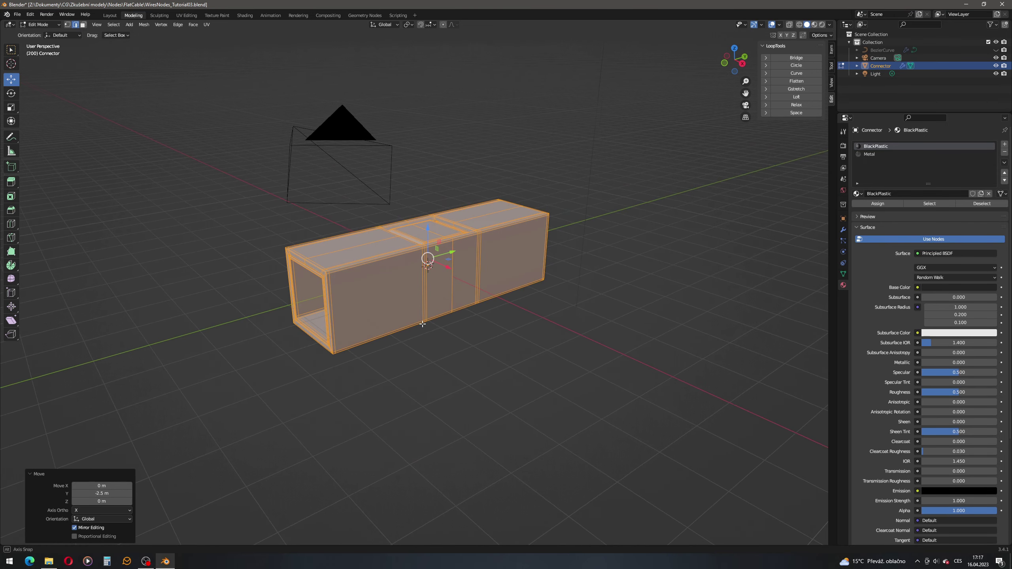
click(615, 280)
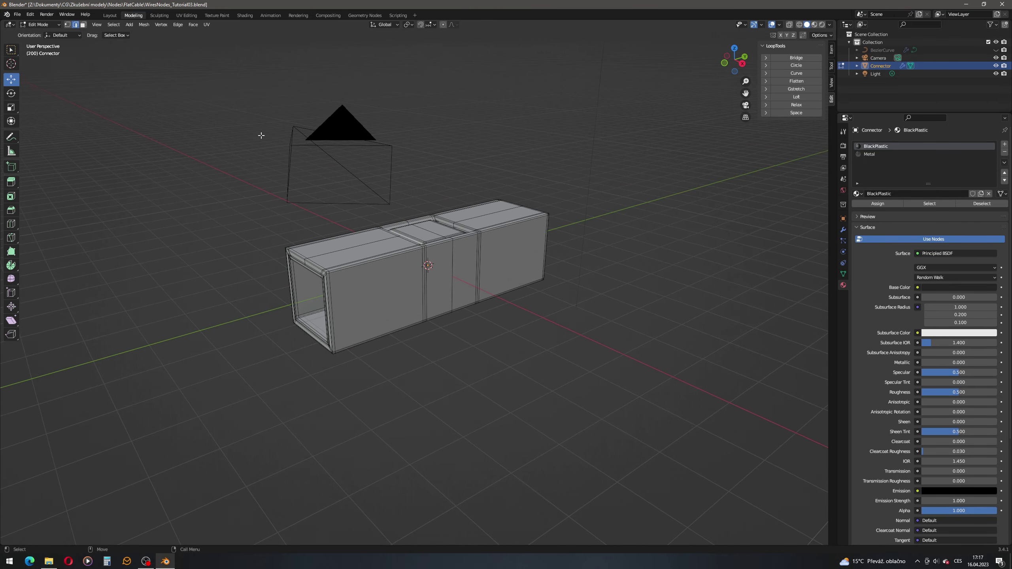
key(ctrl+s)
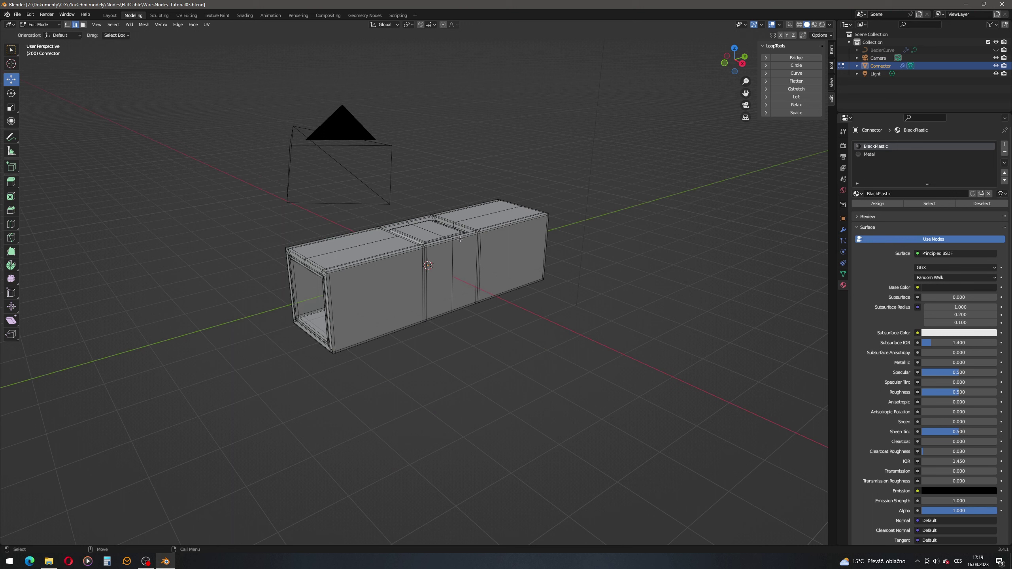